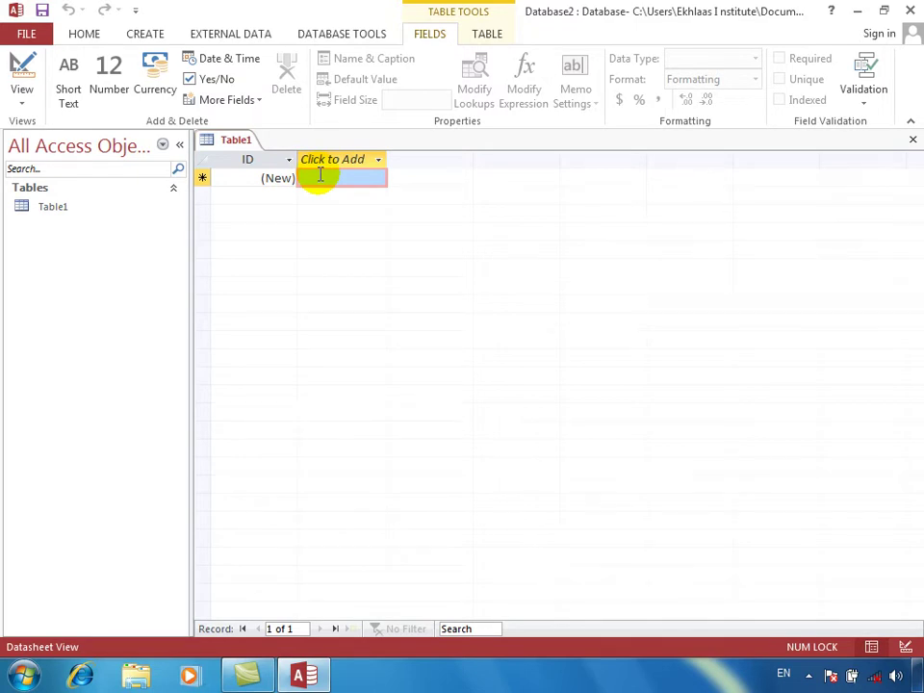
# Add a Short Text field named ename after the ID field
pyautogui.click(377, 164)
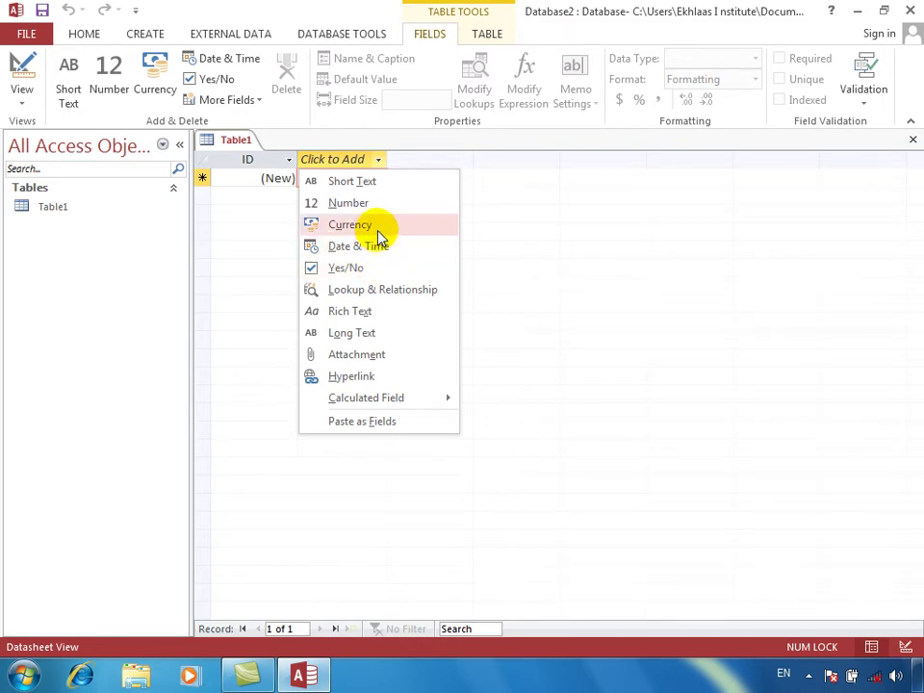
pyautogui.click(370, 183)
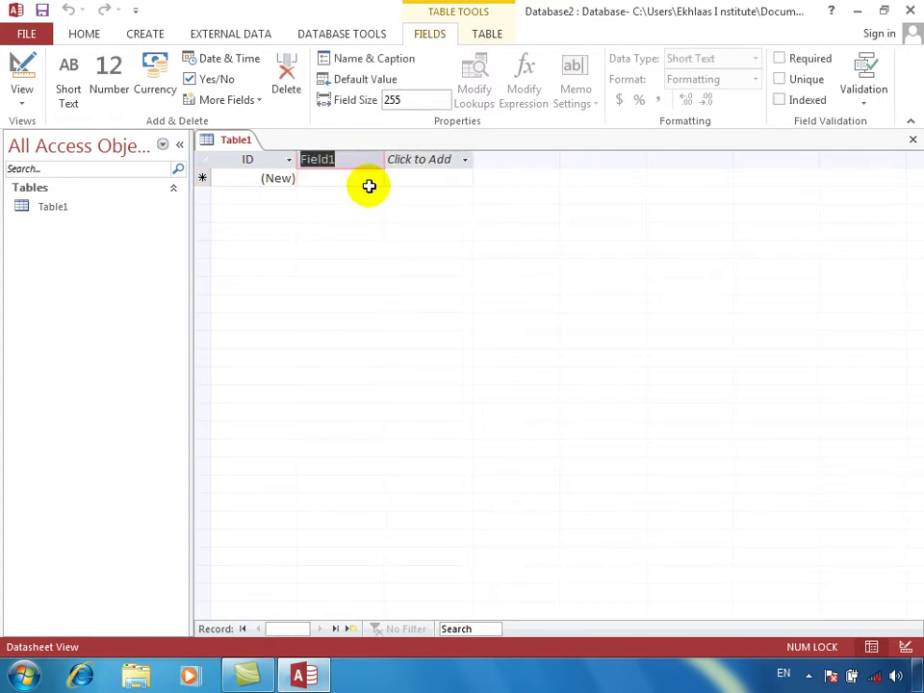
pyautogui.write('emp')
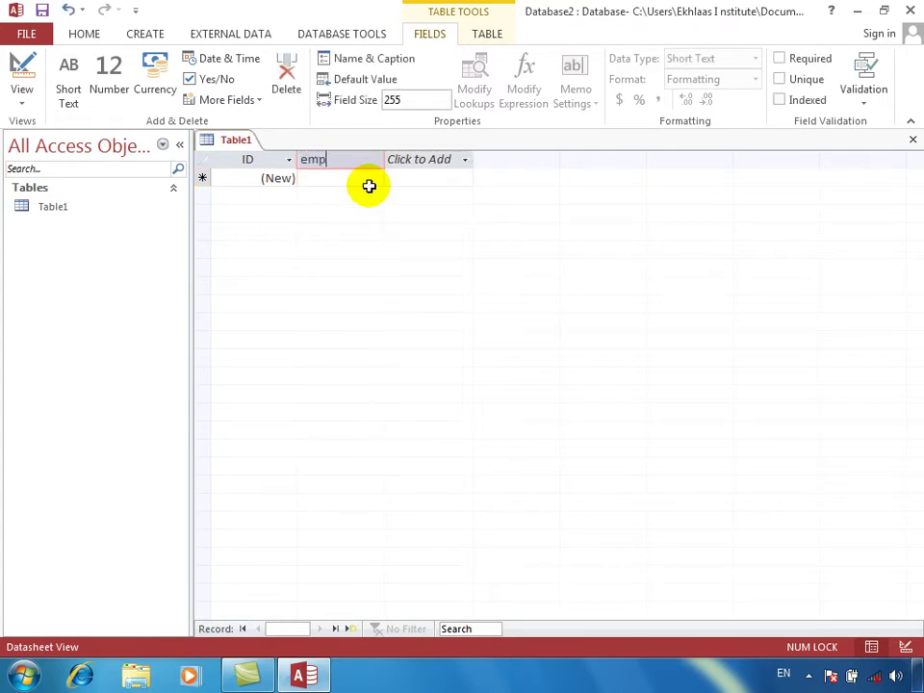
pyautogui.write('amed')
pyautogui.press('Return')
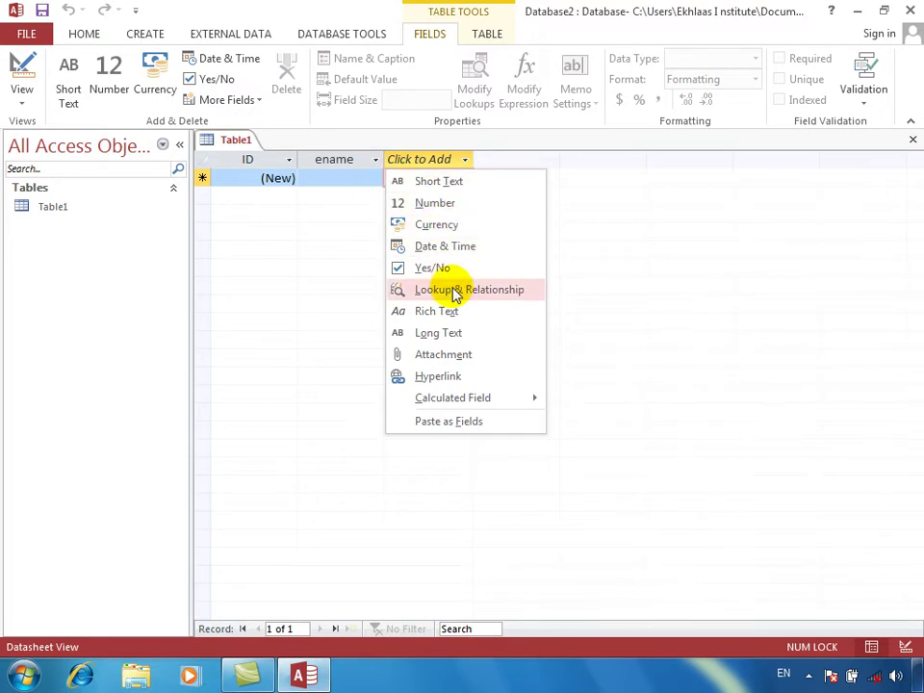
# Add two Number fields named salary and comm after ename
pyautogui.click(457, 210)
pyautogui.write('salary')
pyautogui.press('Return')
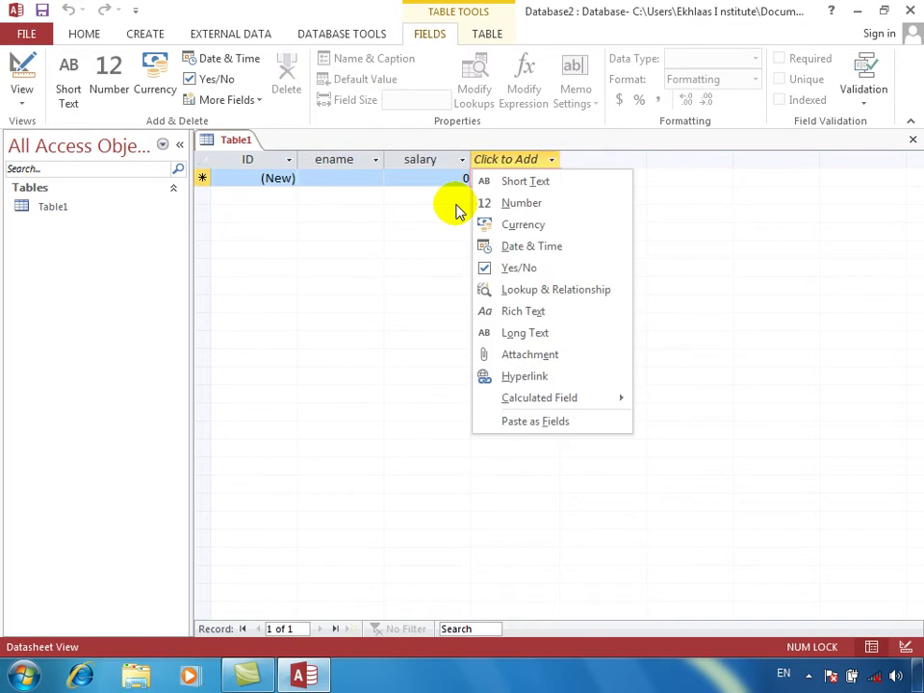
pyautogui.write('n')
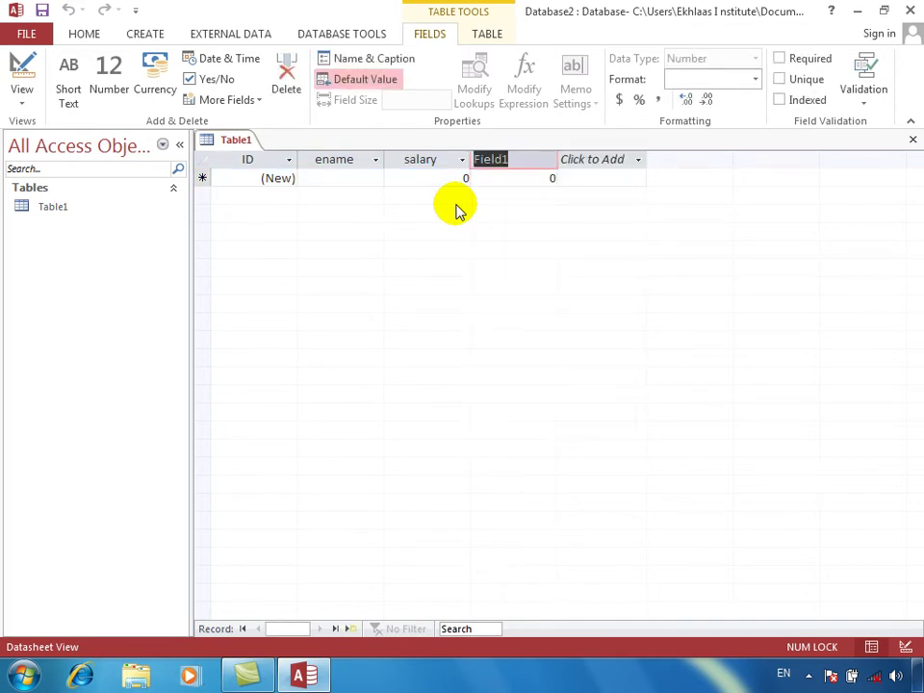
pyautogui.write('sa')
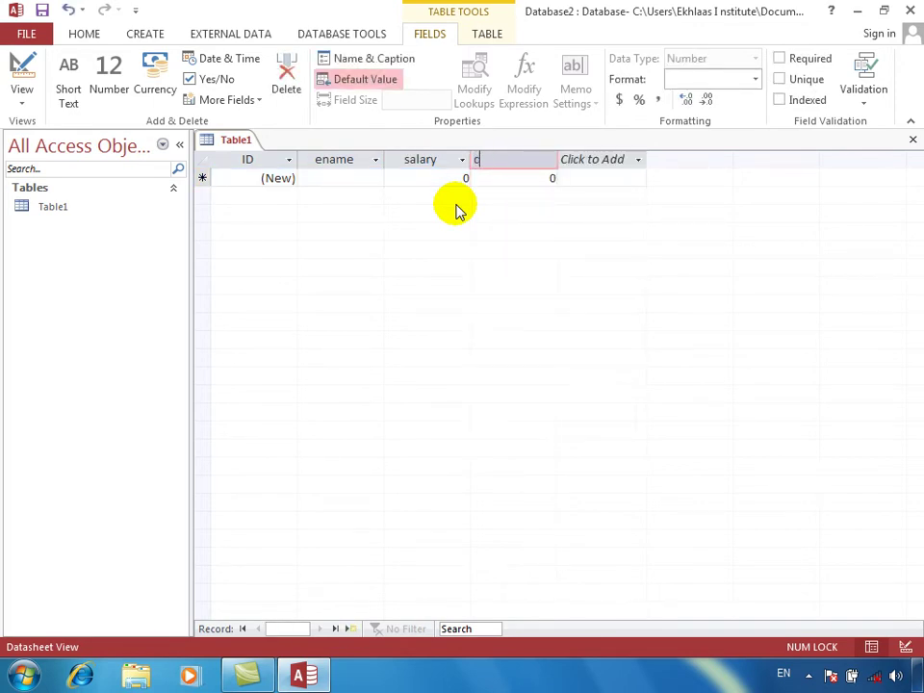
pyautogui.write('mm')
pyautogui.press('Return')
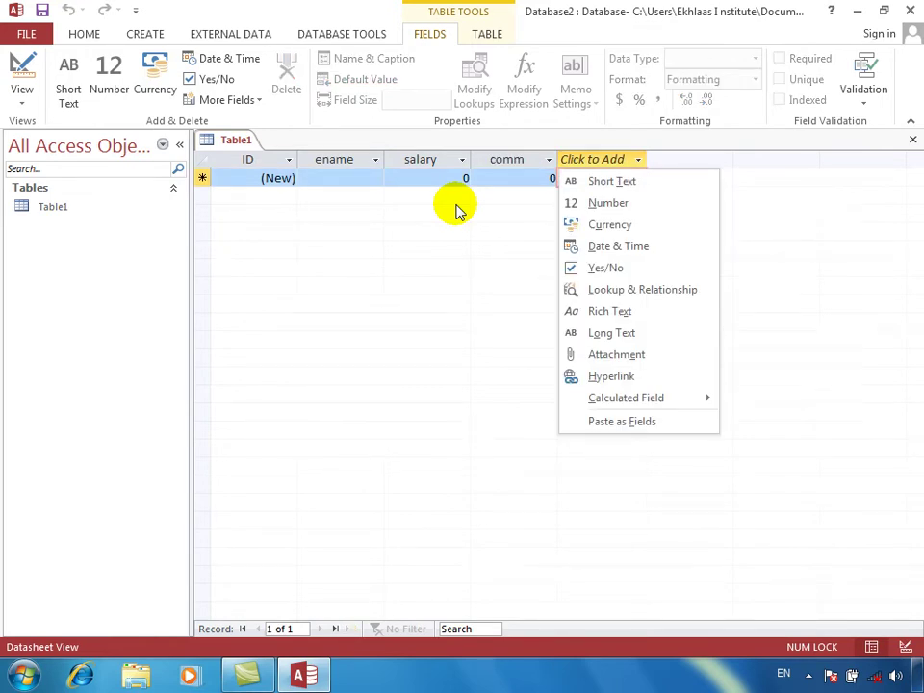
# Add a Date & Time field named hiredate after comm without adding any further field
pyautogui.press('d')
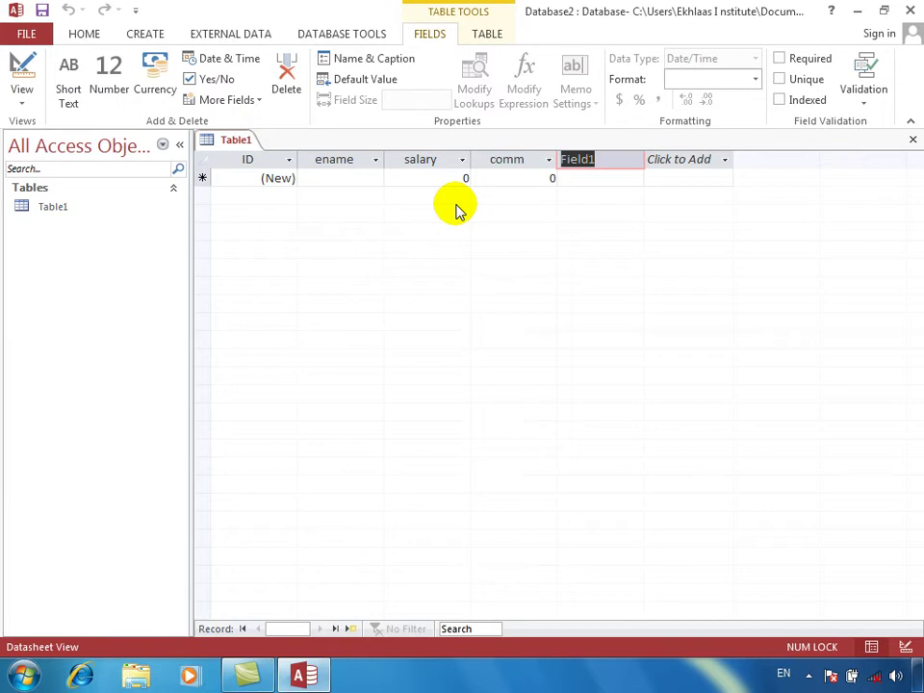
pyautogui.write('hiredate')
pyautogui.press('Return')
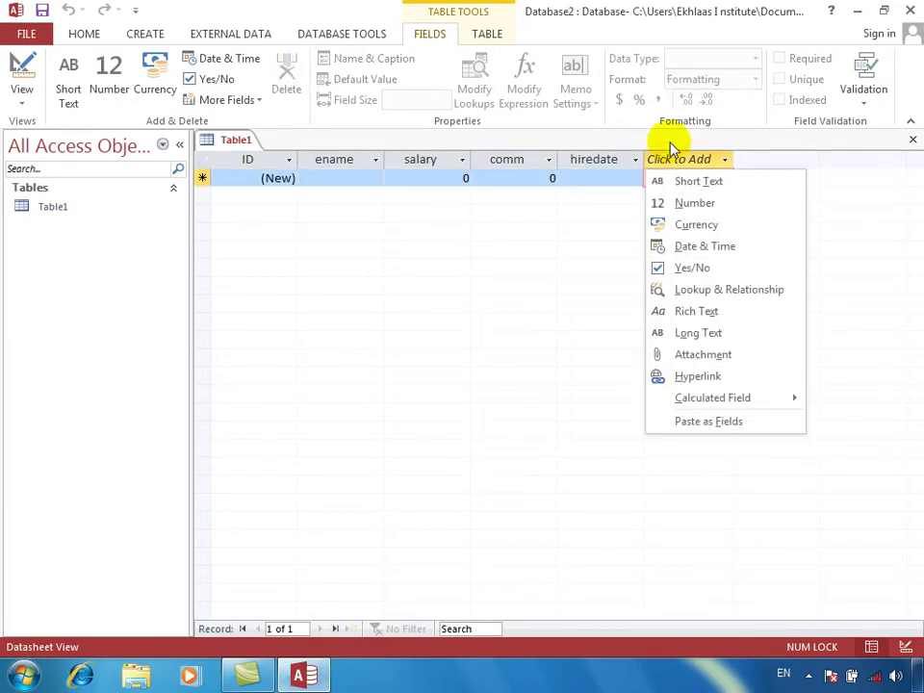
pyautogui.press('Escape')
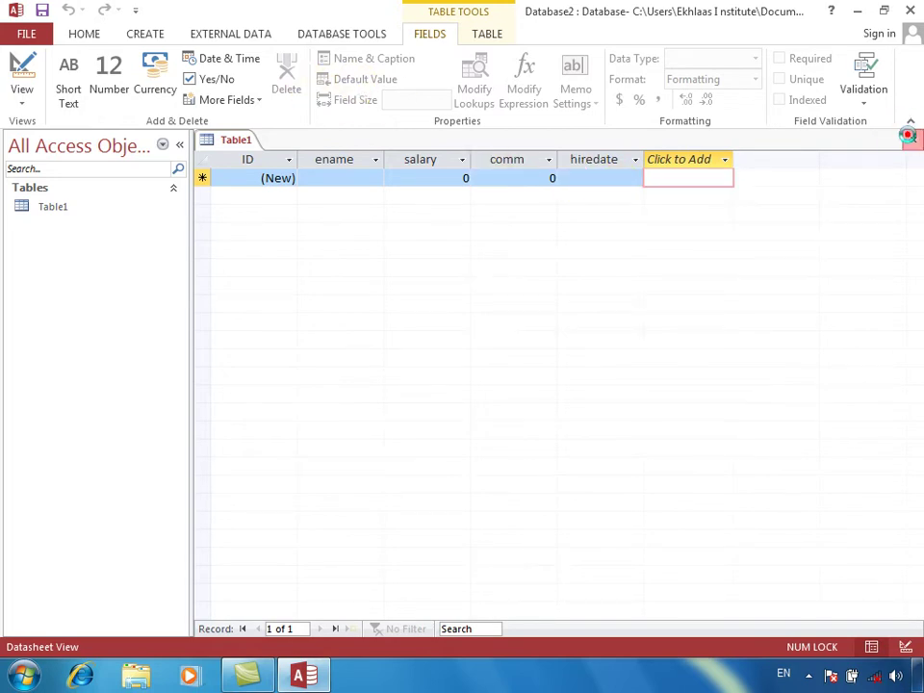
# Close the table and save it under the name emp
pyautogui.click(911, 139)
pyautogui.press('Return')
pyautogui.write('emp')
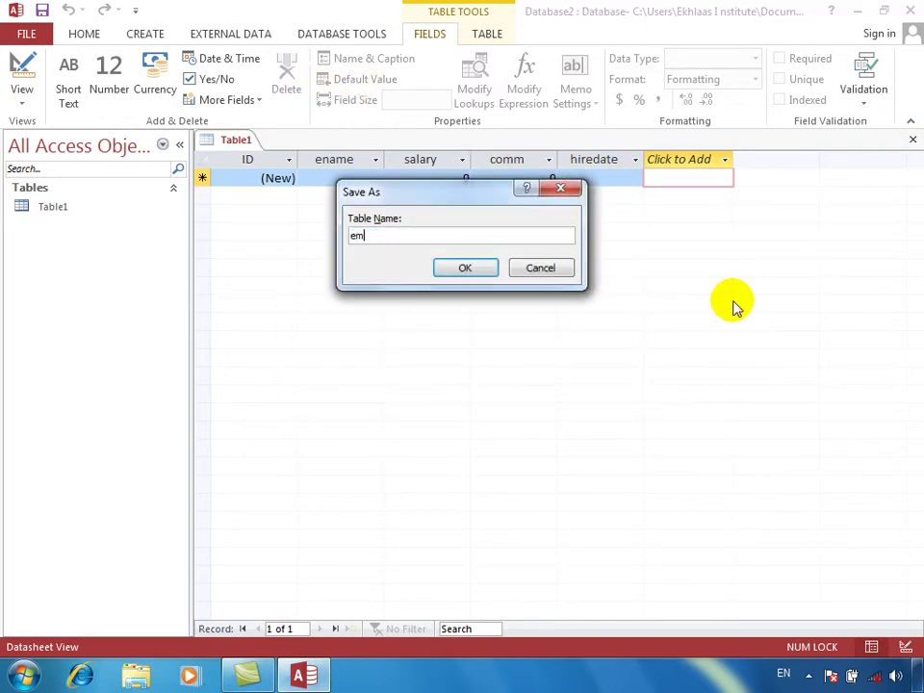
pyautogui.press('Return')
# Open the emp table, check its field names and data types in Design view, and close it
pyautogui.doubleClick(80, 207)
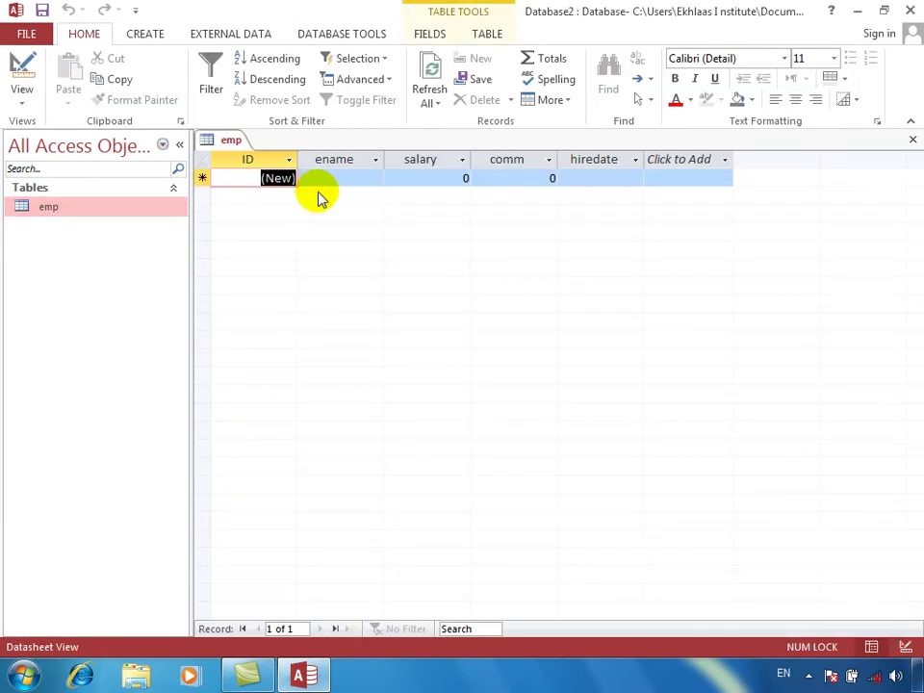
pyautogui.click(21, 76)
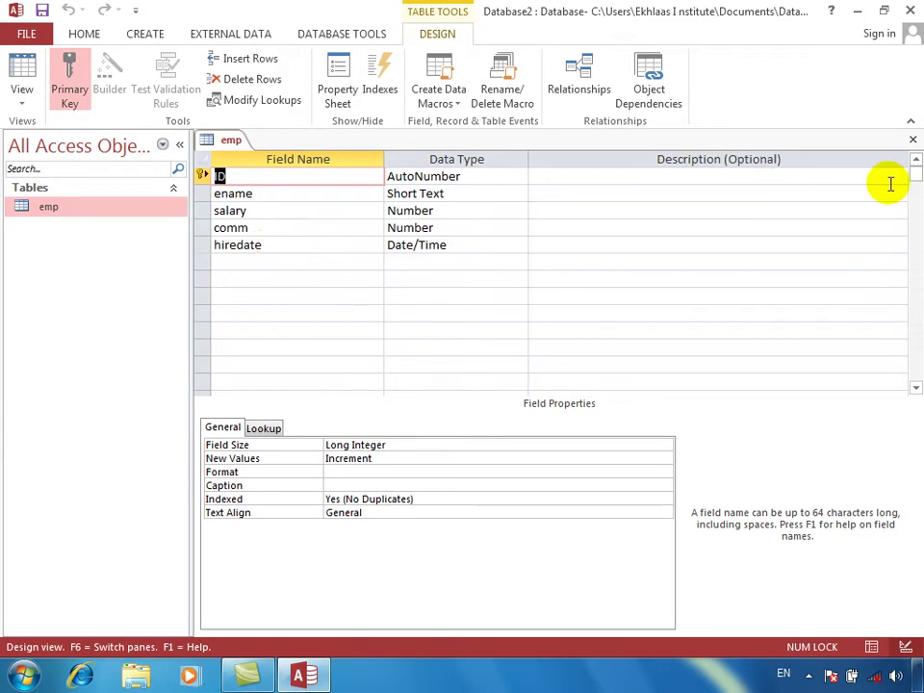
pyautogui.click(913, 139)
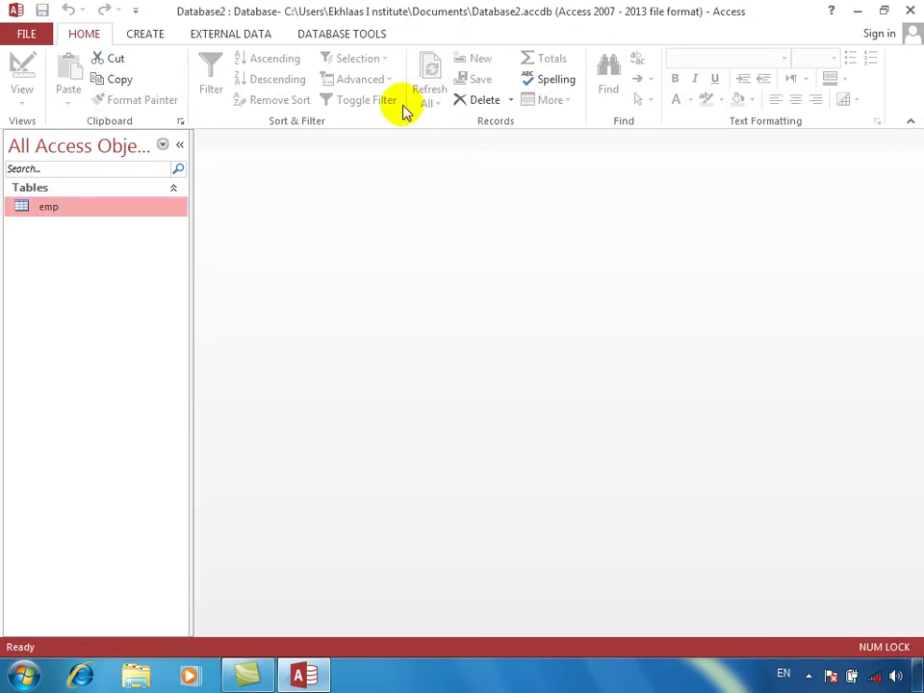
# Create a new table in Design view with empno as an AutoNumber field
pyautogui.click(145, 35)
pyautogui.click(127, 92)
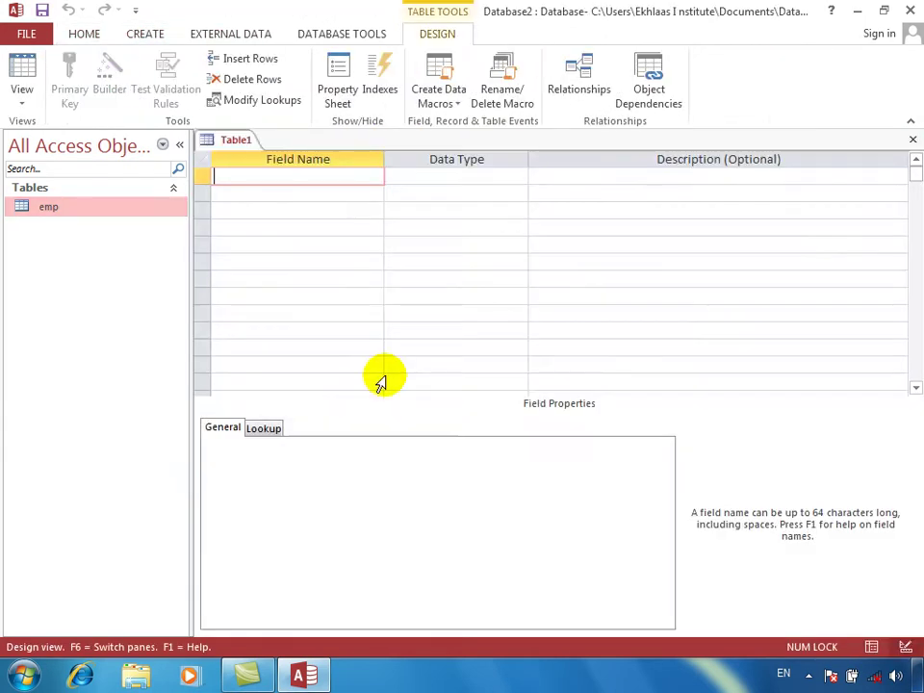
pyautogui.write('empno')
pyautogui.press('Return')
pyautogui.write('a')
pyautogui.press('Return')
pyautogui.press('Return')
# Define the Short Text fields ename and job below empno
pyautogui.write('ename')
pyautogui.press('Return')
pyautogui.press('Return')
pyautogui.write('job')
pyautogui.press('Return')
pyautogui.press('Return')
# Define the Number fields salary and comm below job
pyautogui.write('salarey')
pyautogui.press('Return')
pyautogui.write('n')
pyautogui.press('Return')
pyautogui.press('Return')
pyautogui.write('comm')
pyautogui.press('Return')
pyautogui.write('n')
pyautogui.press('Return')
pyautogui.press('Return')
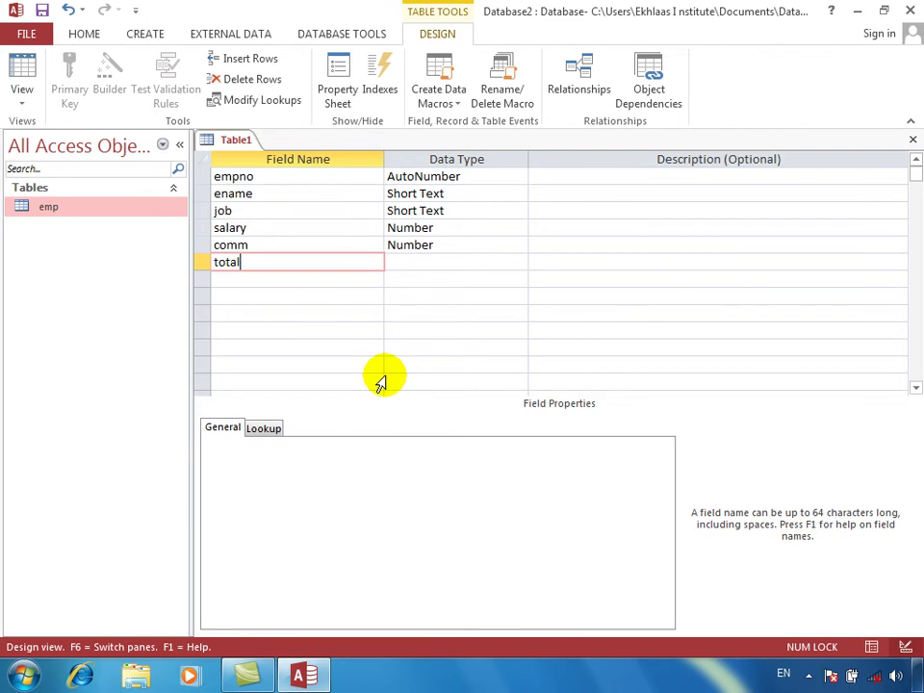
# Define a Number field named total below comm
pyautogui.press('Return')
pyautogui.write('n')
pyautogui.press('Return')
pyautogui.press('Return')
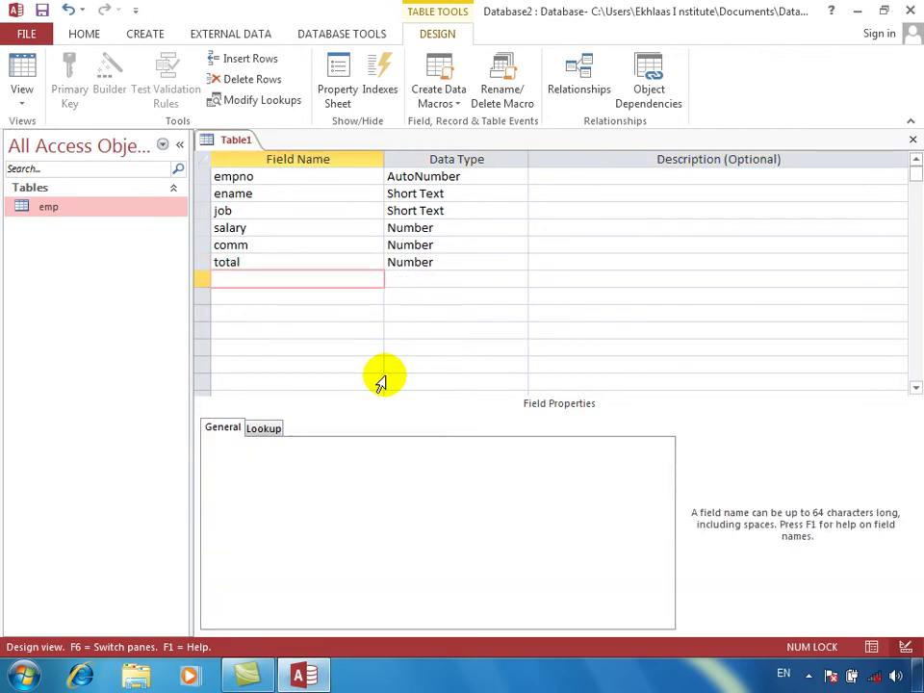
# Close the new table, saving it as emp1 instead of replacing emp, and have a primary key created
pyautogui.hotkey('ctrl', 'w')
pyautogui.click(389, 383)
pyautogui.write('emp')
pyautogui.press('Return')
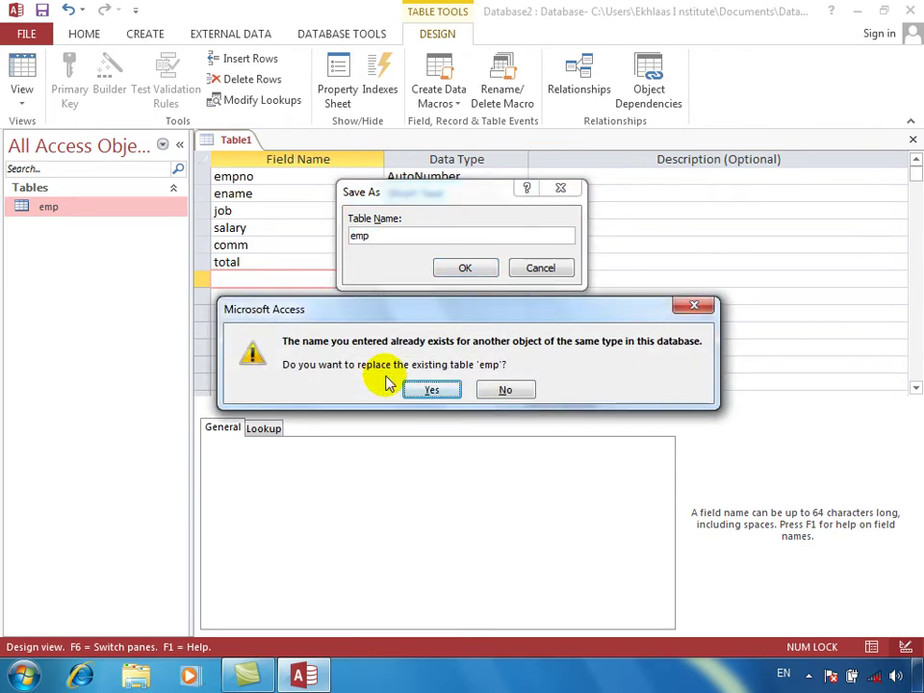
pyautogui.click(386, 242)
pyautogui.click(500, 392)
pyautogui.write('1')
pyautogui.press('Return')
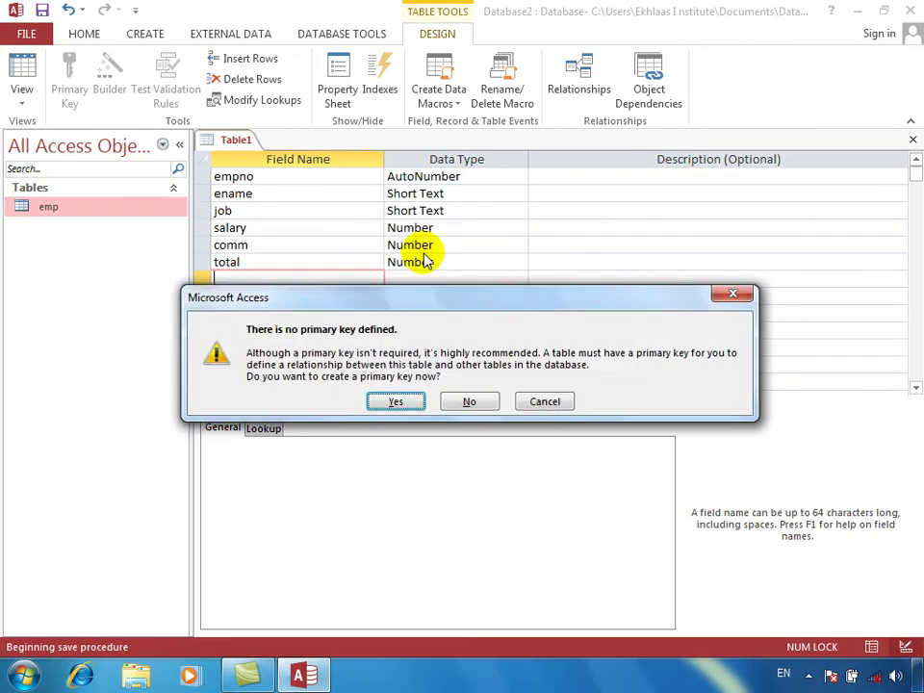
pyautogui.press('Return')
# Open the emp1 table, check its primary key and fields in Design view, and return to Datasheet view
pyautogui.click(66, 237)
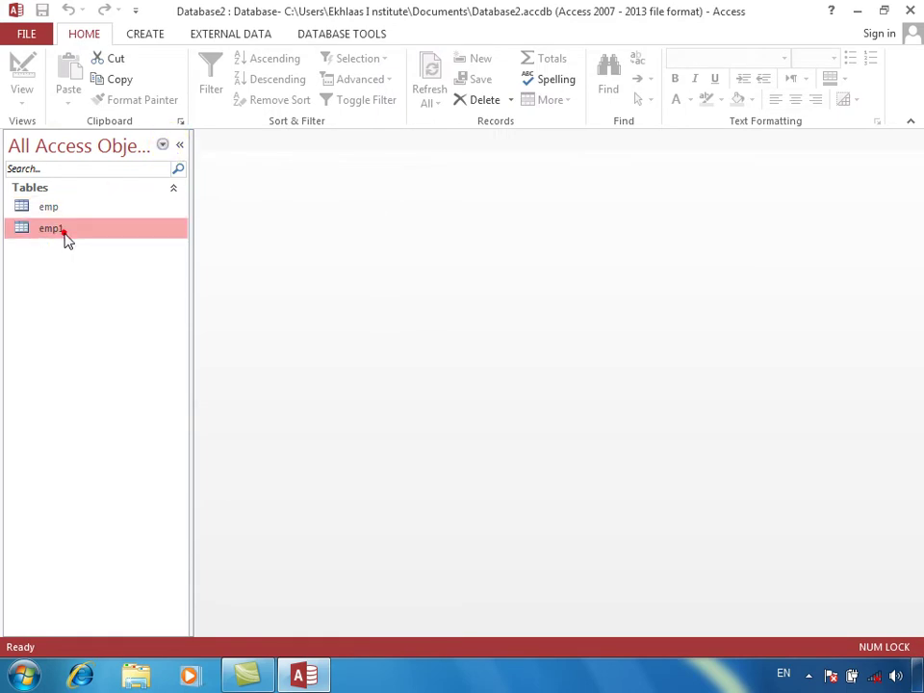
pyautogui.doubleClick(66, 238)
pyautogui.click(23, 75)
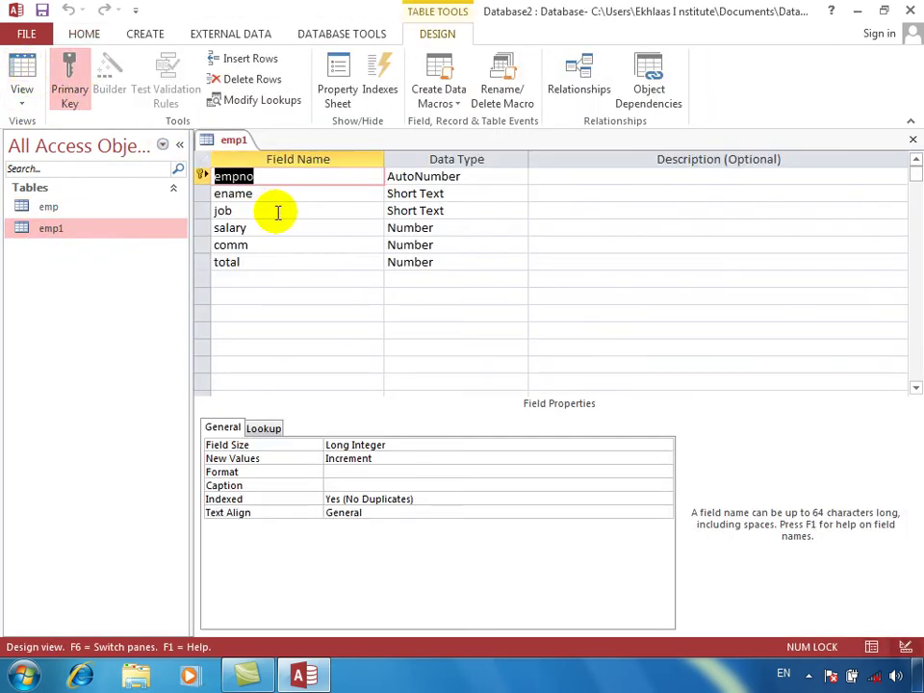
pyautogui.click(23, 68)
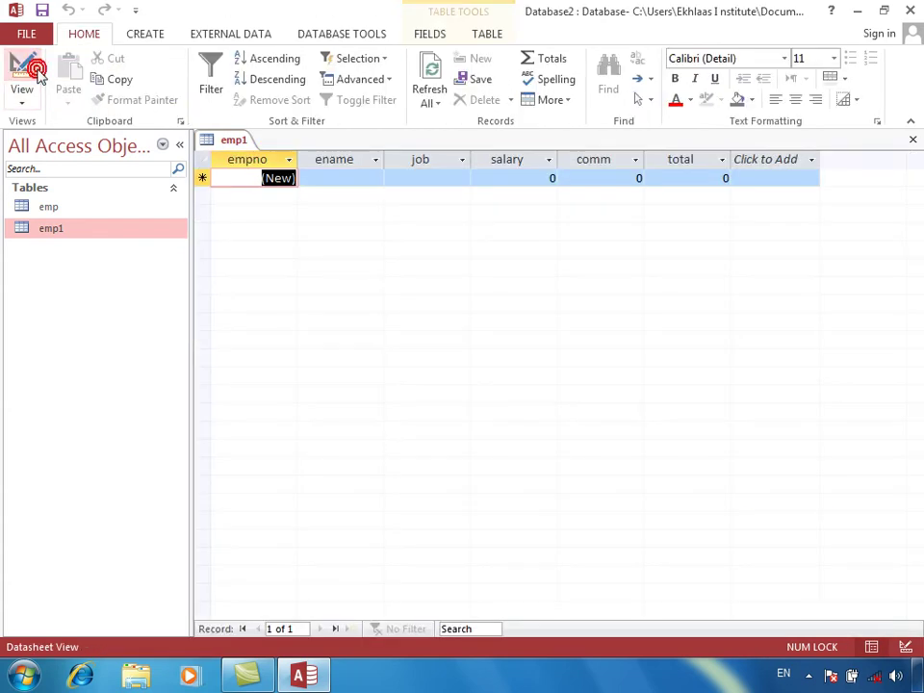
# Insert a Short Text field after ename and delete it again
pyautogui.click(316, 181)
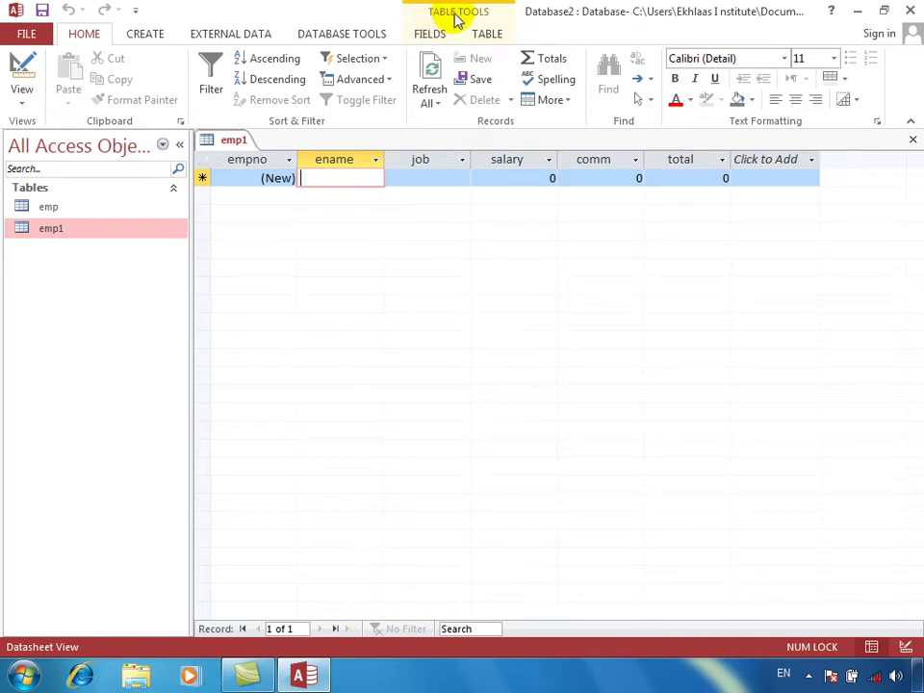
pyautogui.click(433, 36)
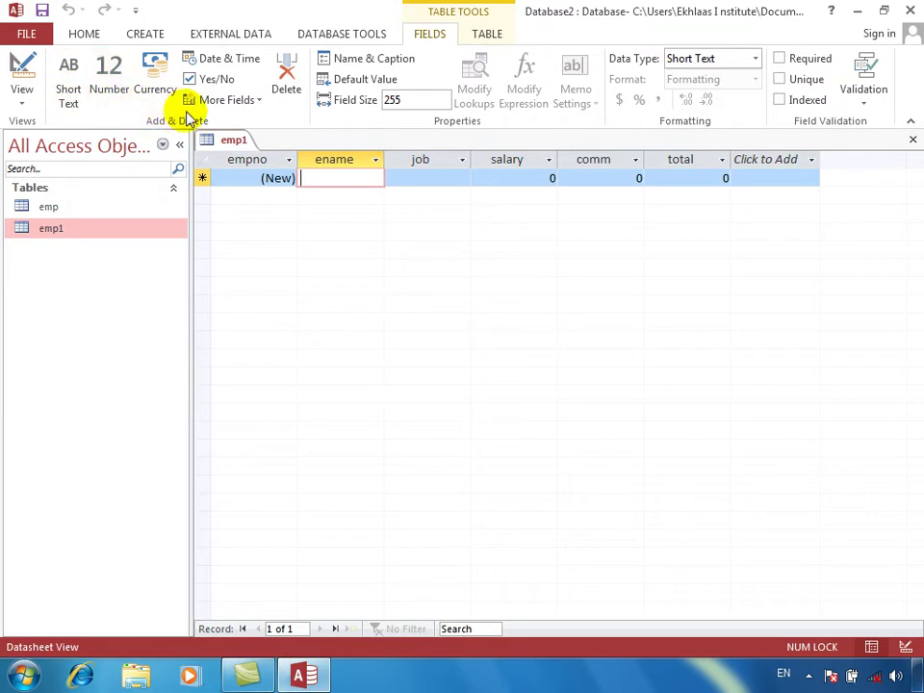
pyautogui.click(71, 87)
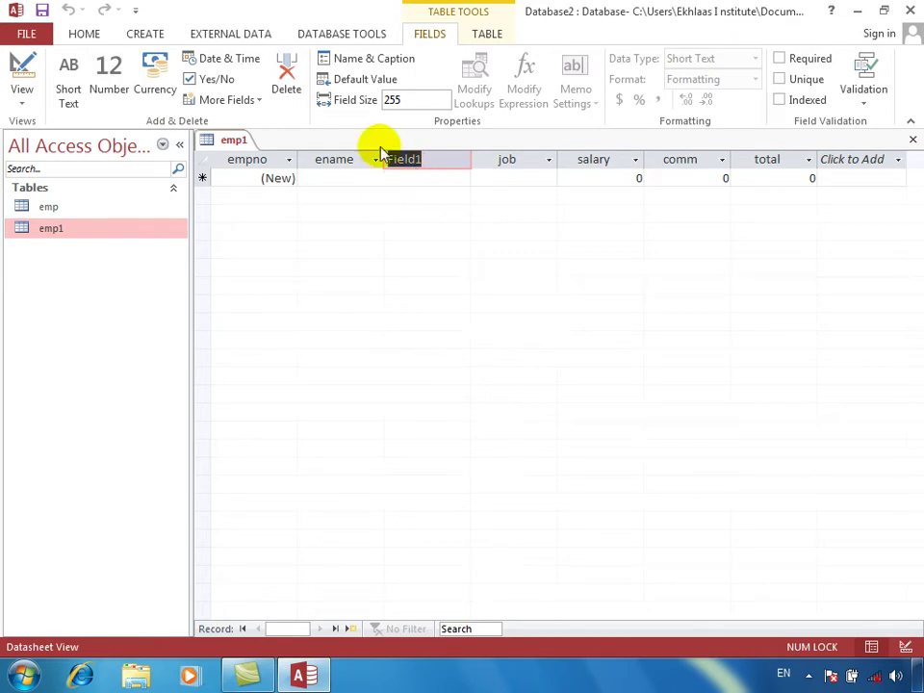
pyautogui.click(286, 77)
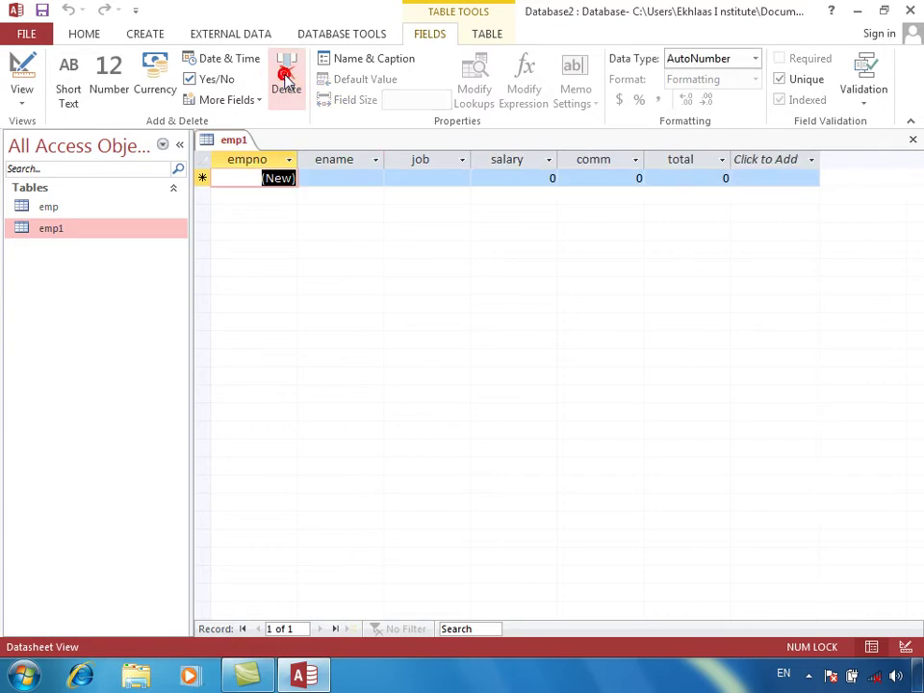
# Insert a Number field named taxt after salary and remove it again
pyautogui.click(433, 182)
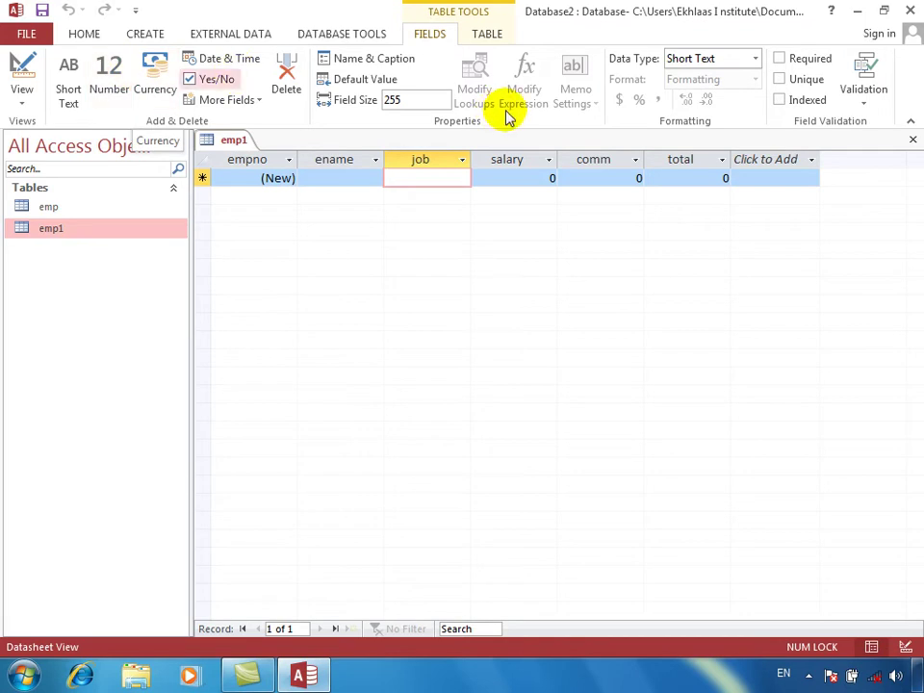
pyautogui.click(507, 177)
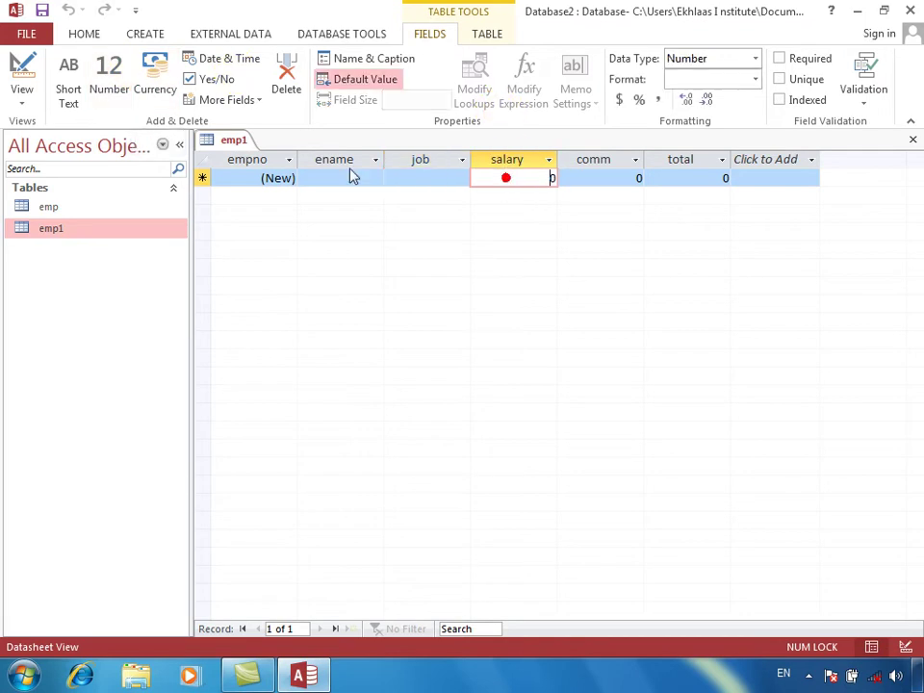
pyautogui.click(106, 83)
pyautogui.write('taxt')
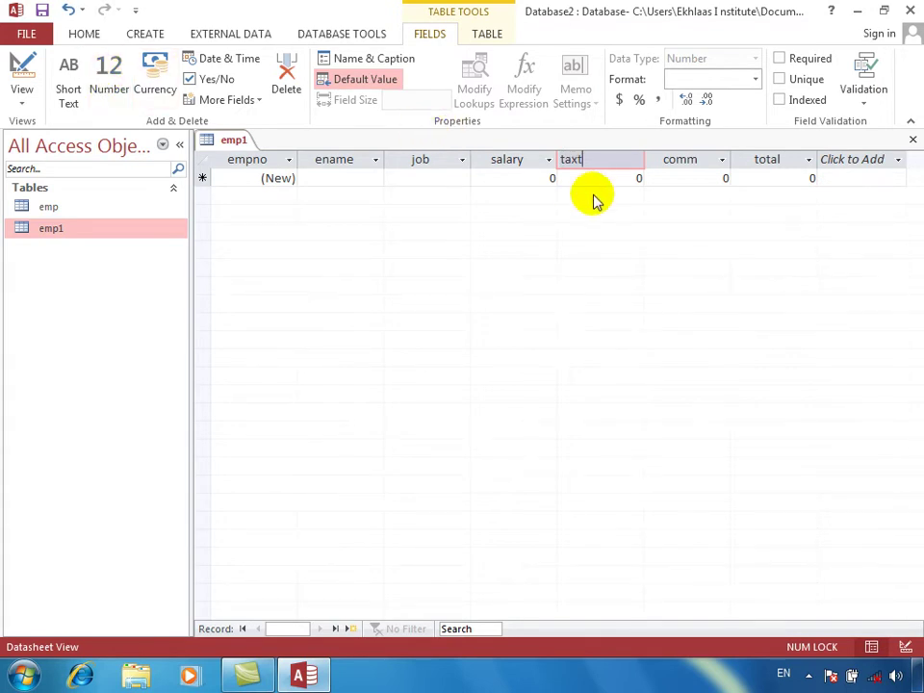
pyautogui.click(641, 177)
pyautogui.click(594, 176)
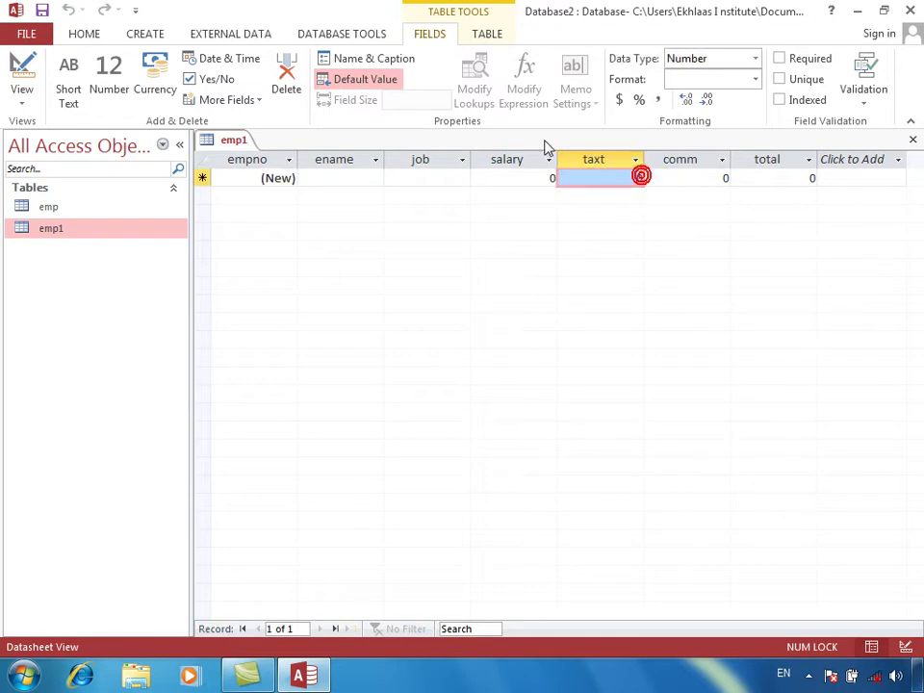
pyautogui.click(282, 77)
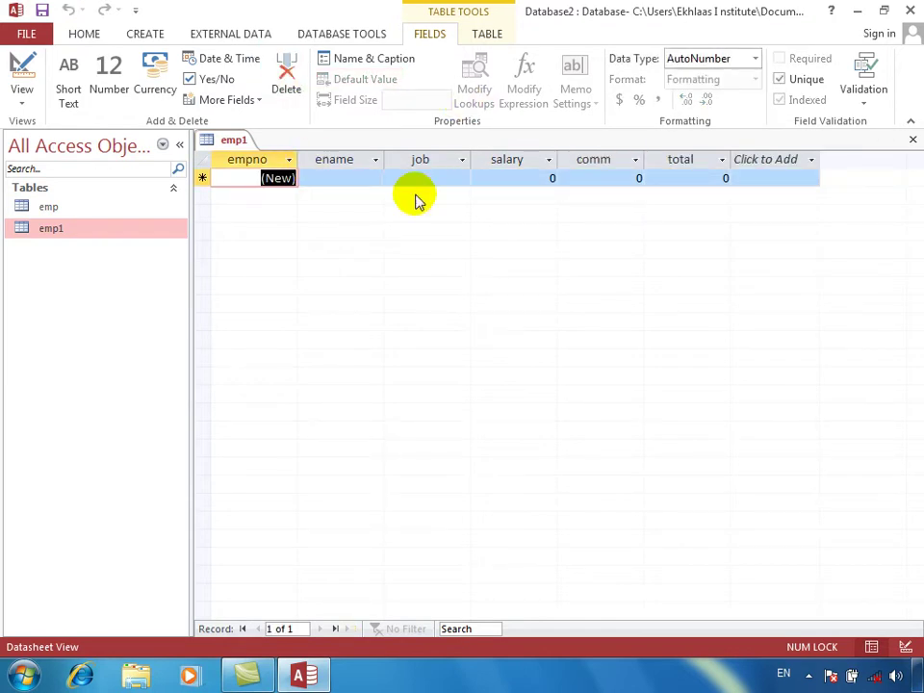
# Insert a Yes/No field named paid after the salary field
pyautogui.click(503, 178)
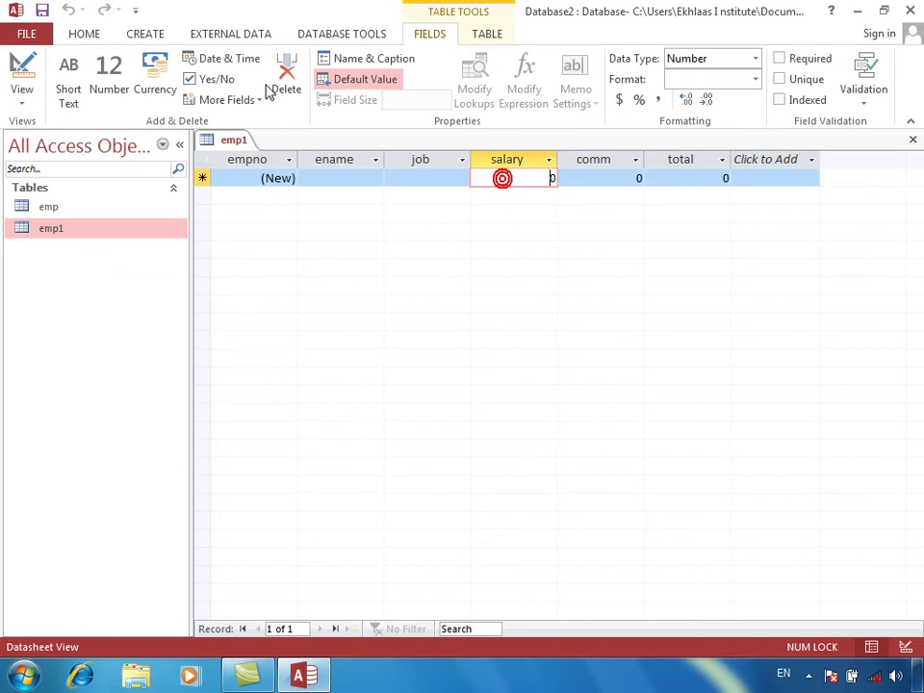
pyautogui.click(217, 78)
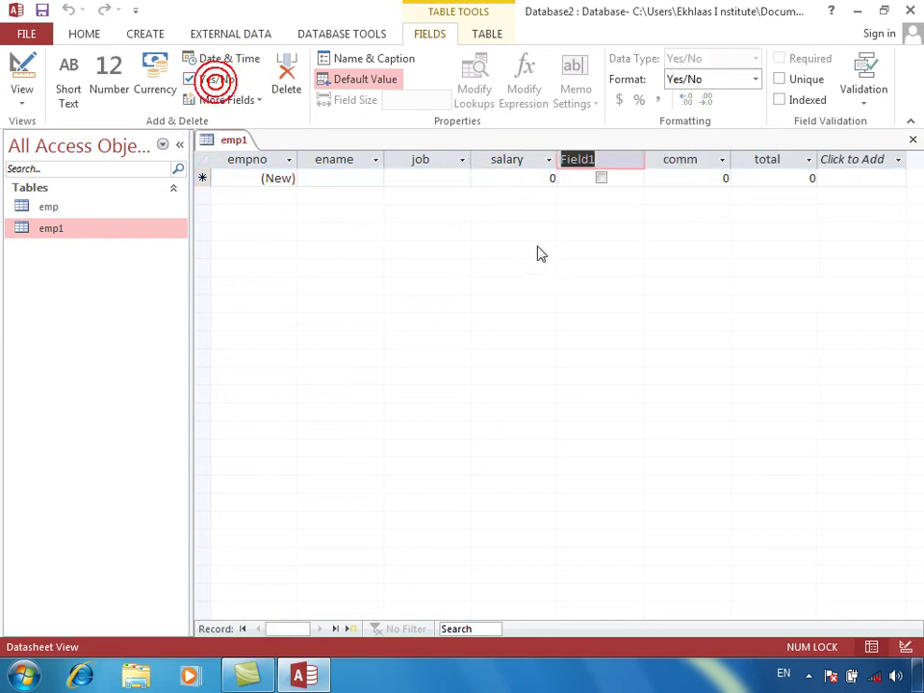
pyautogui.write('pai')
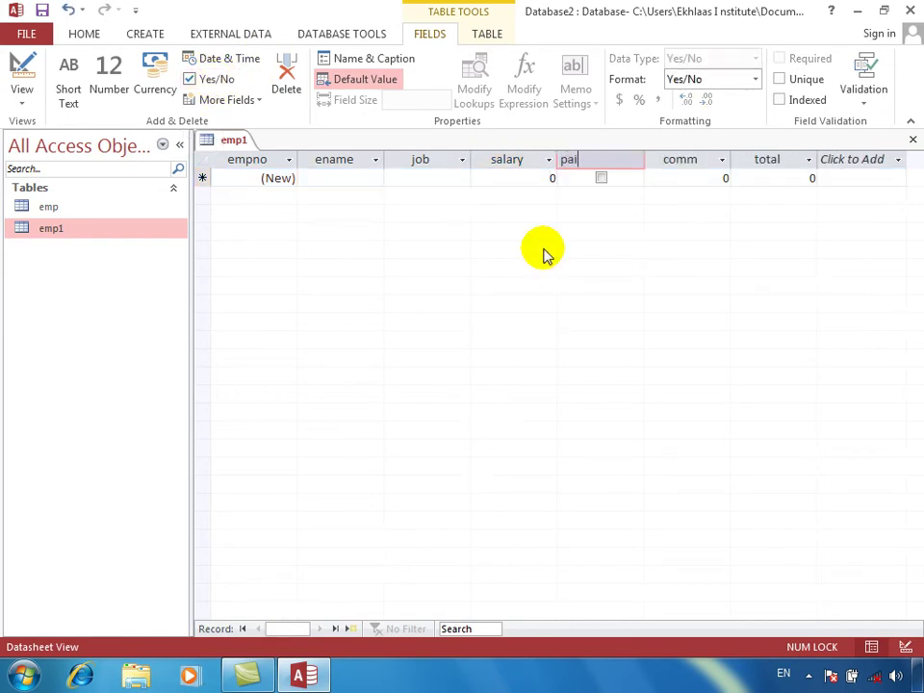
pyautogui.write('d')
pyautogui.press('Return')
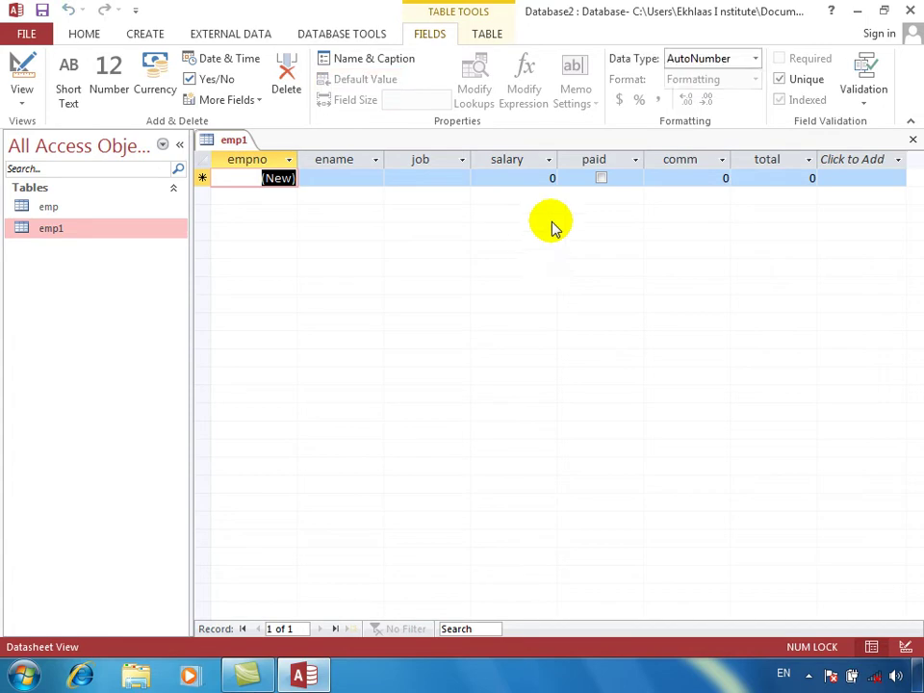
# Tick paid in the new record and delete the paid field together with its indexes
pyautogui.click(620, 180)
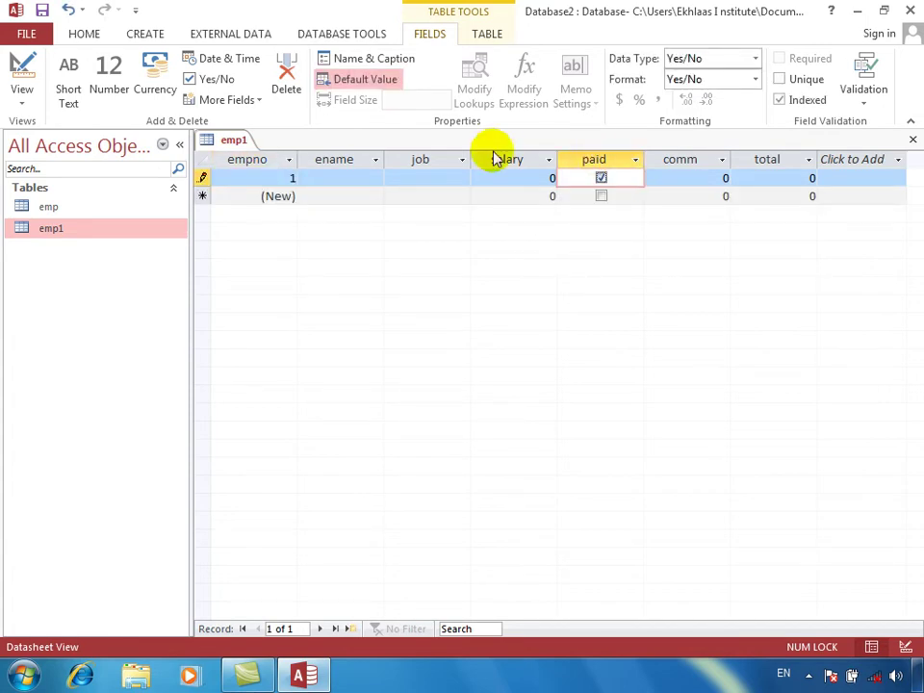
pyautogui.click(286, 81)
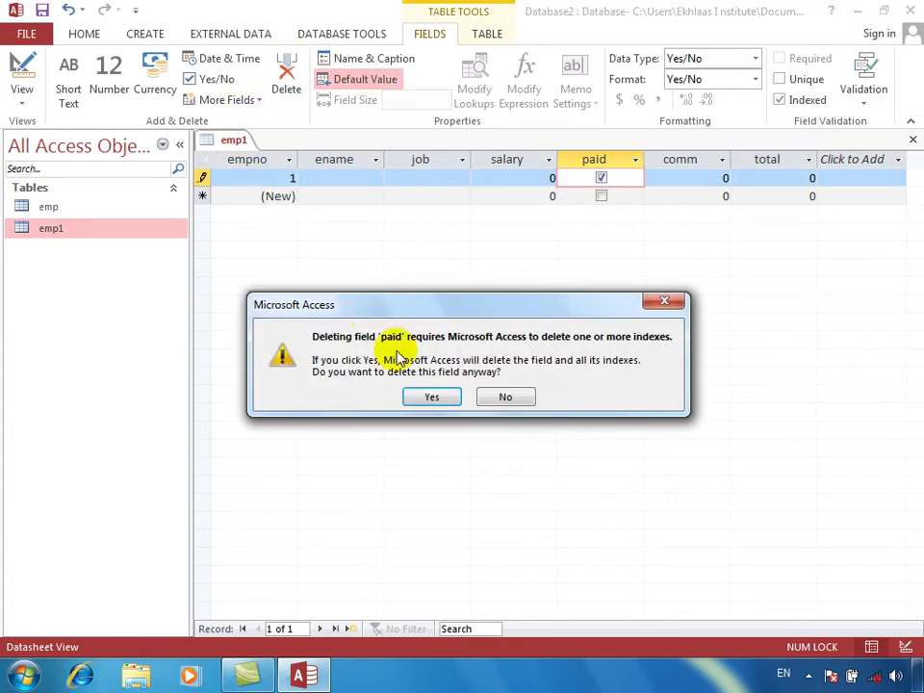
pyautogui.click(431, 396)
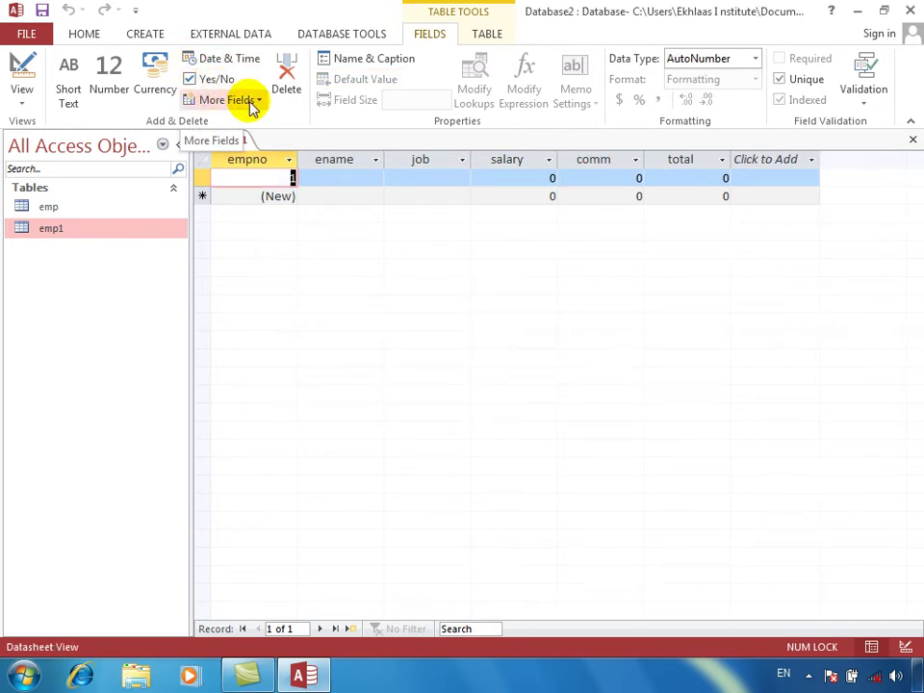
# Insert a Yes/No field with On/Off format after salary and check its cells in both rows
pyautogui.click(493, 177)
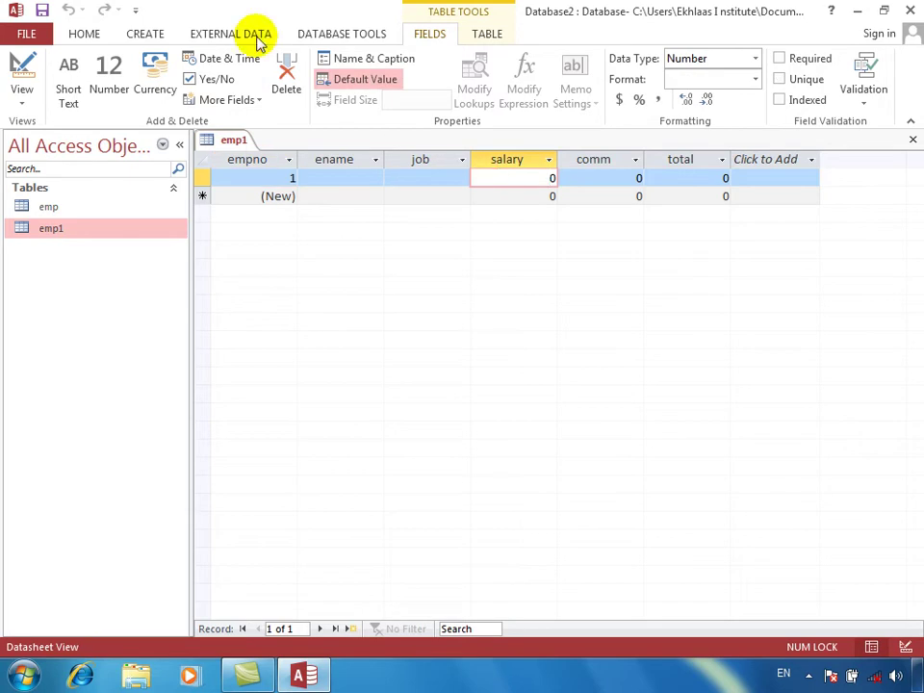
pyautogui.click(240, 100)
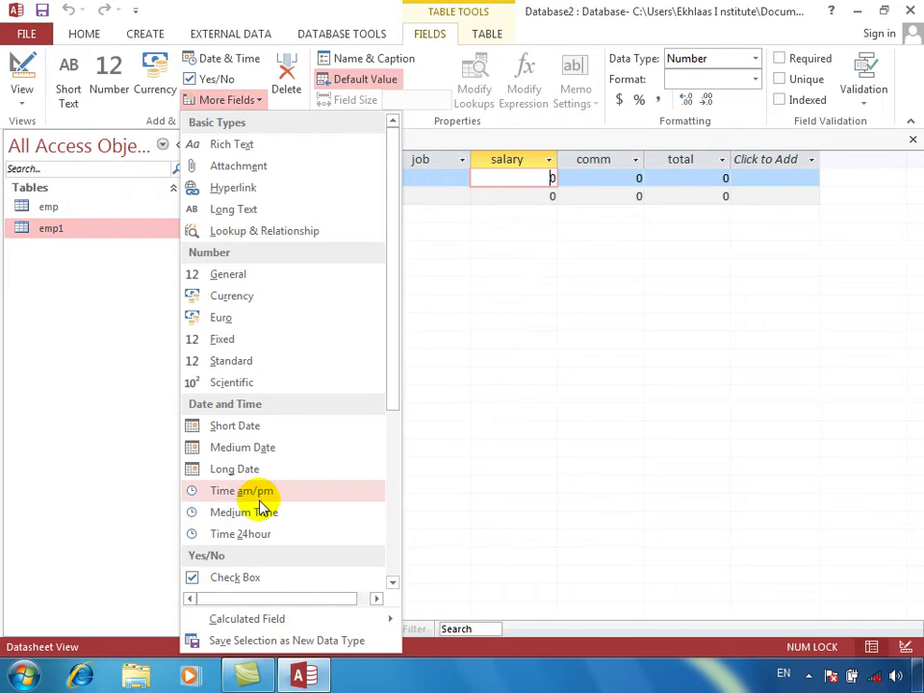
pyautogui.moveTo(389, 350); pyautogui.dragTo(399, 494)
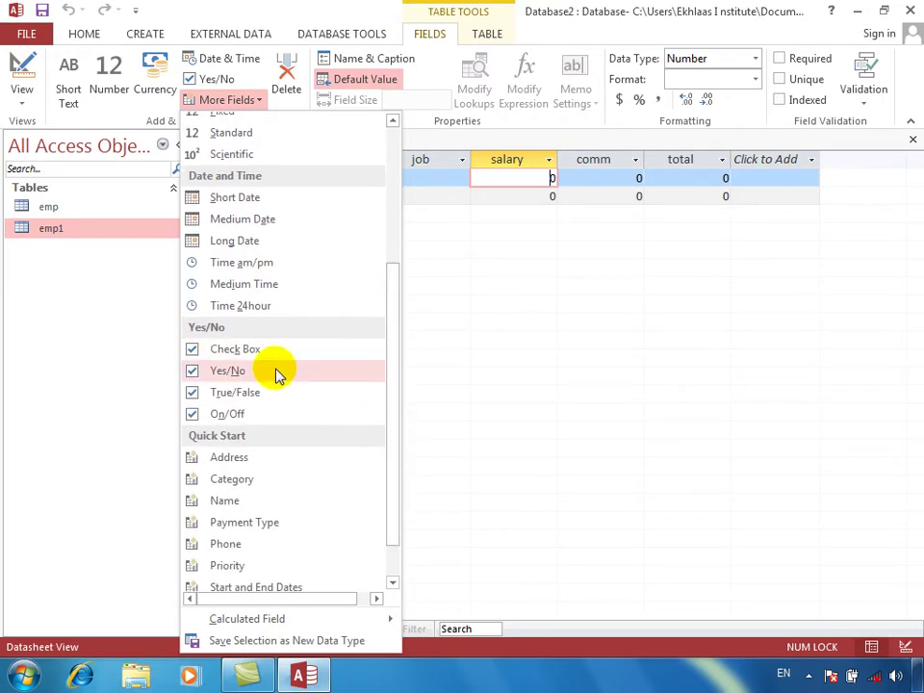
pyautogui.click(273, 425)
pyautogui.click(636, 179)
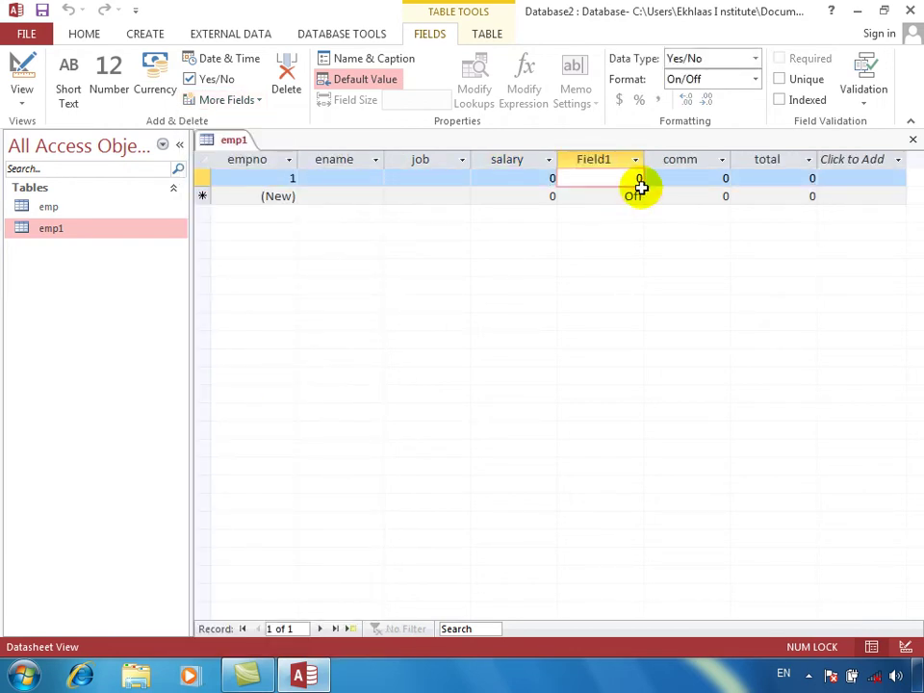
pyautogui.click(640, 195)
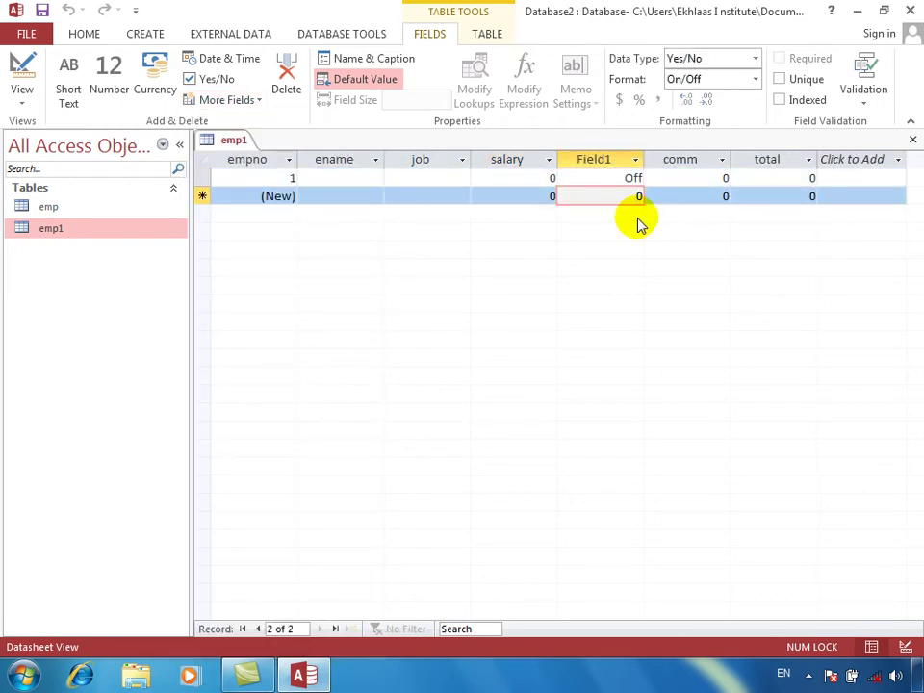
pyautogui.click(681, 179)
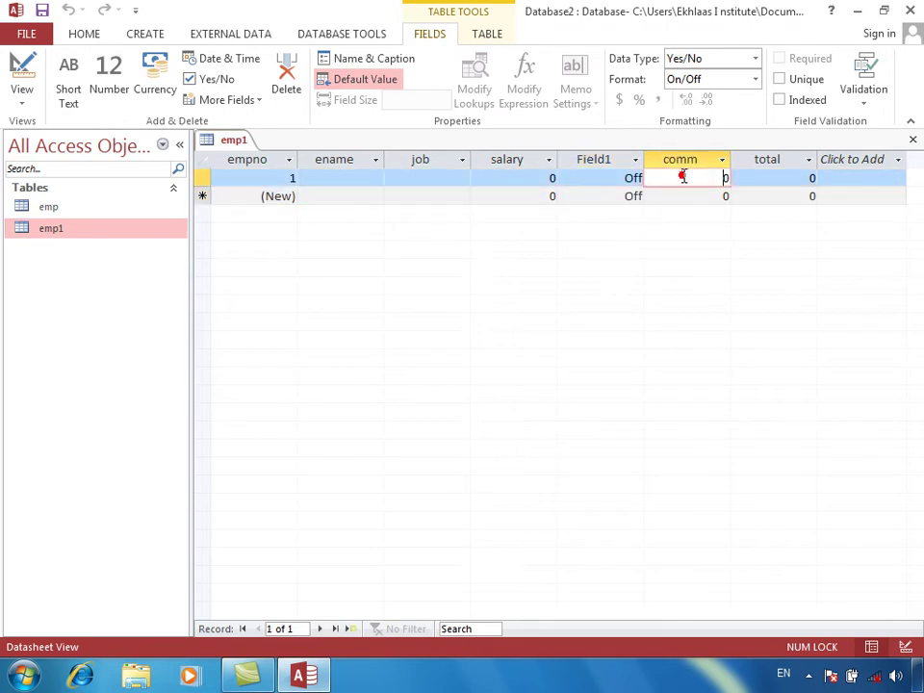
pyautogui.click(619, 180)
pyautogui.click(633, 196)
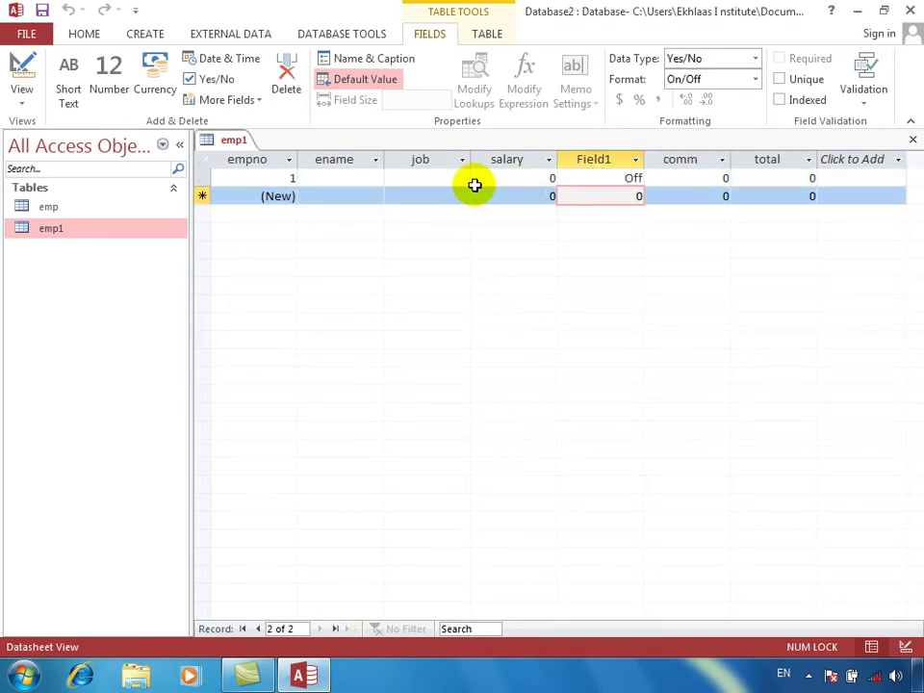
# Set the On/Off field of the first record to on and check the stored value
pyautogui.click(505, 180)
pyautogui.click(591, 179)
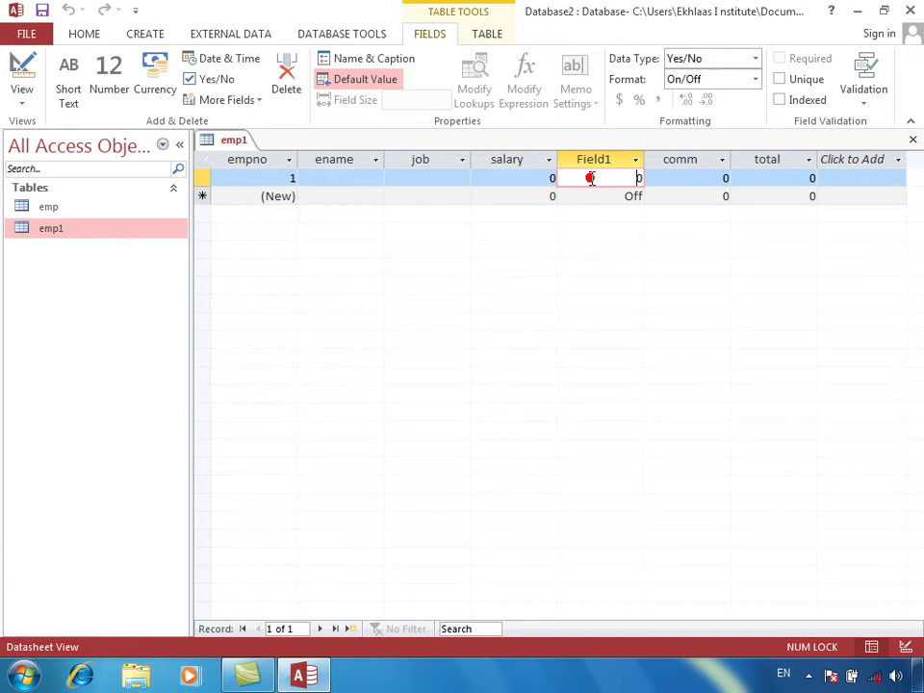
pyautogui.write('on')
pyautogui.press('BackSpace')
pyautogui.press('BackSpace')
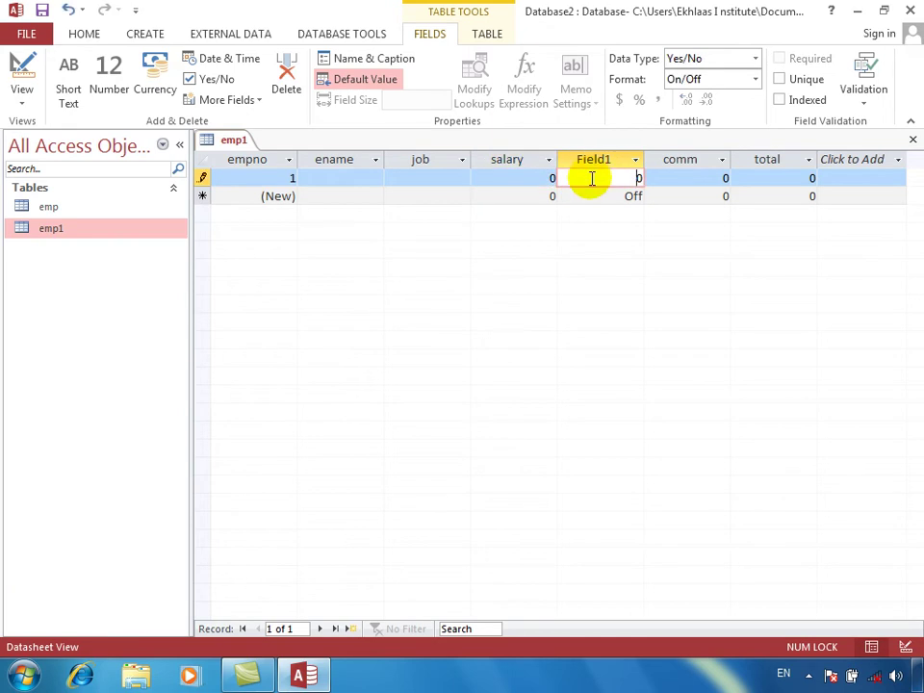
pyautogui.press('Tab')
pyautogui.hotkey('shift', 'Tab')
pyautogui.write('on')
pyautogui.press('Tab')
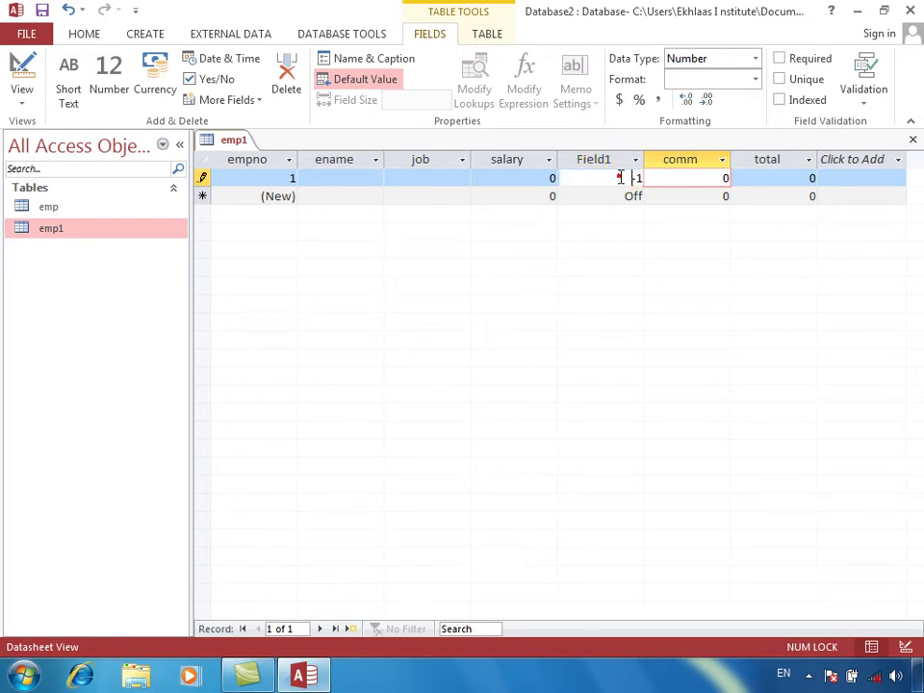
pyautogui.click(620, 177)
# Insert a Yes/No field with True/False format after the comm field
pyautogui.click(682, 179)
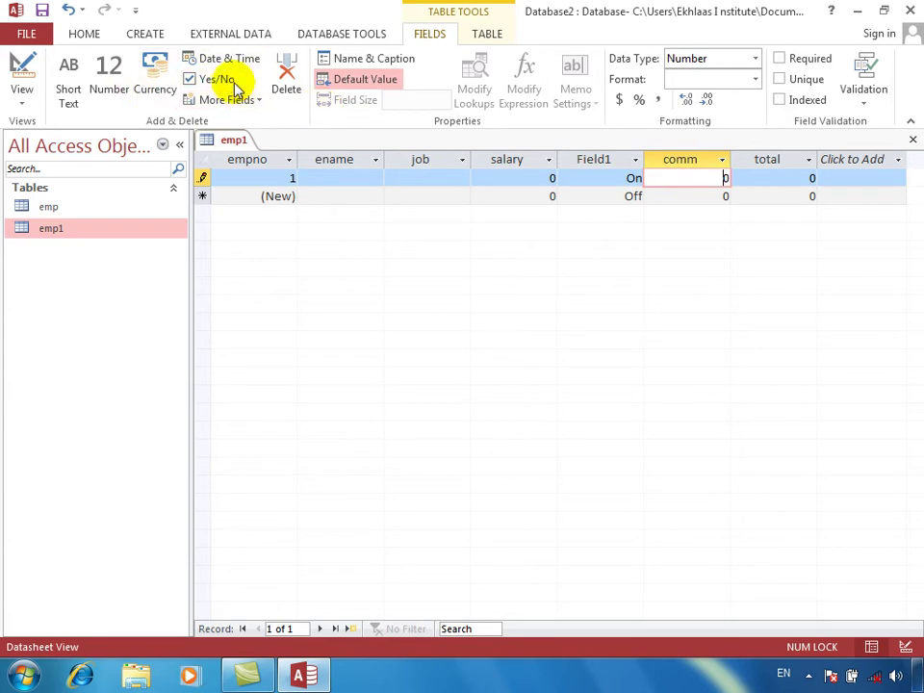
pyautogui.click(258, 100)
pyautogui.moveTo(401, 309); pyautogui.dragTo(400, 426)
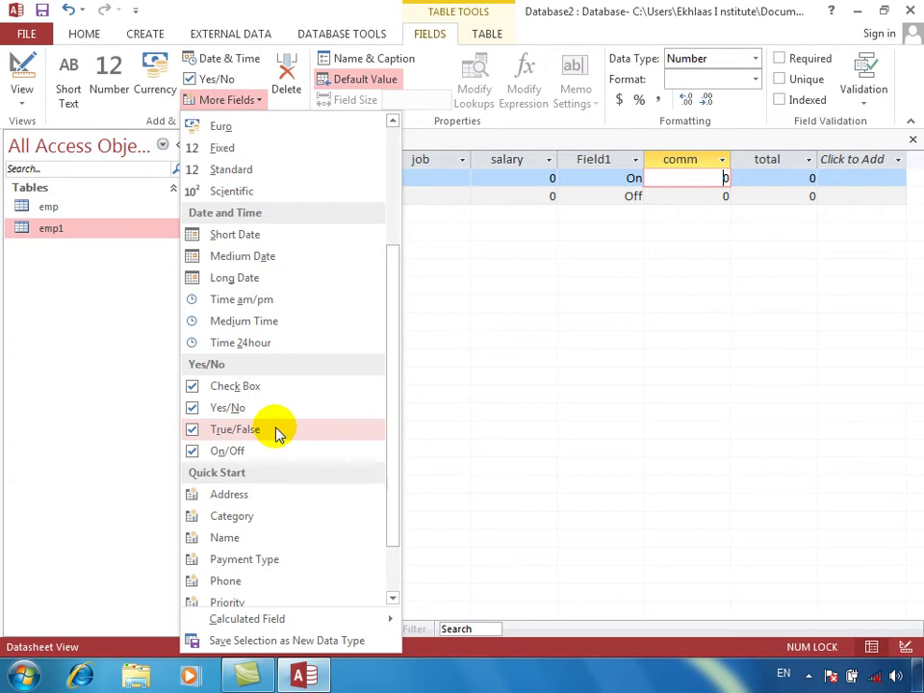
pyautogui.click(275, 430)
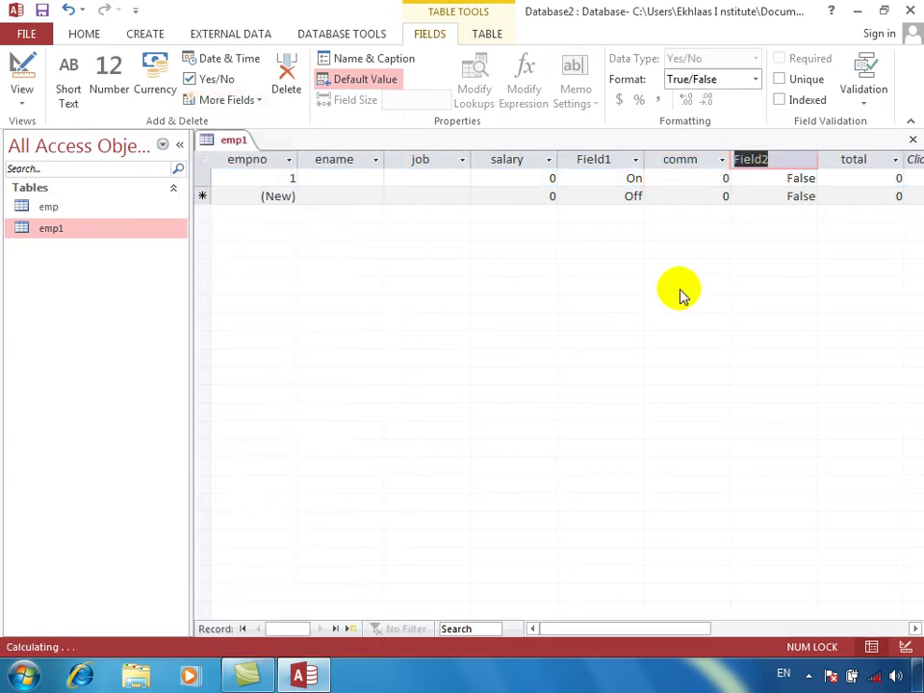
# Add a second record by entering true in its True/False field
pyautogui.click(710, 194)
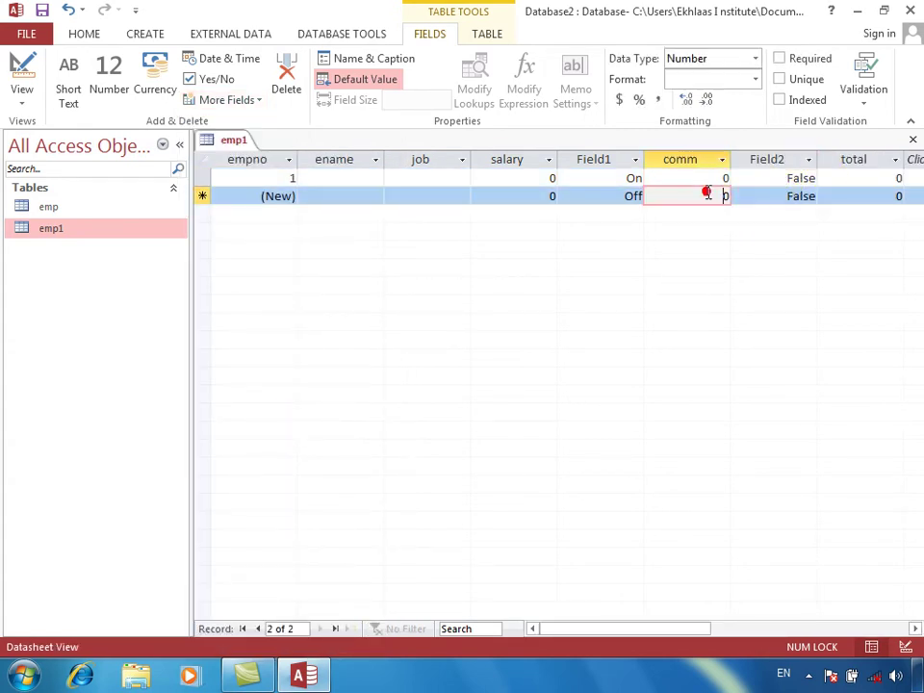
pyautogui.press('Tab')
pyautogui.write('tur')
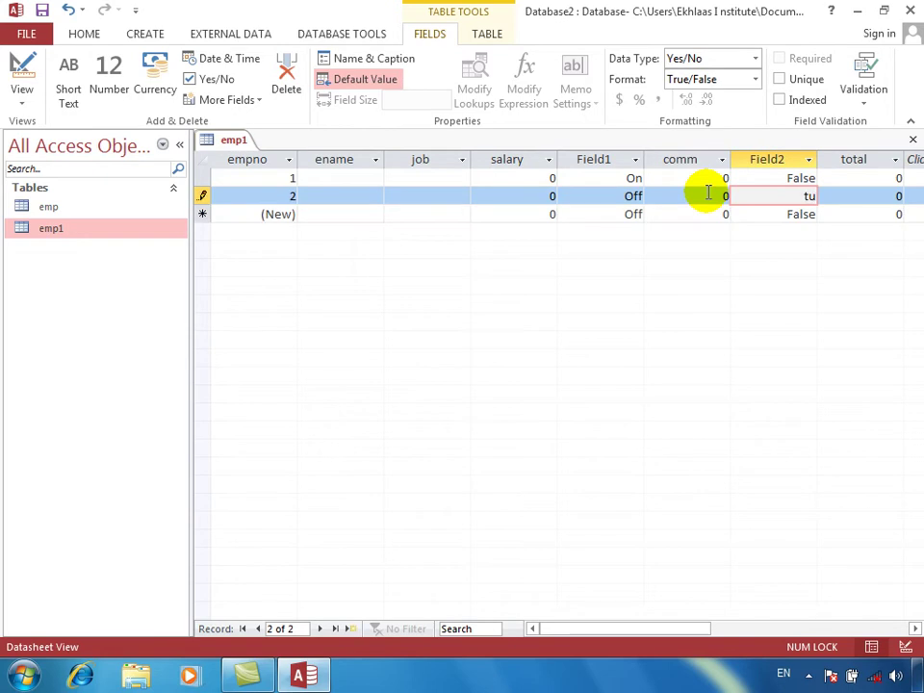
pyautogui.press('BackSpace')
pyautogui.press('BackSpace')
pyautogui.write('rue')
pyautogui.press('Tab')
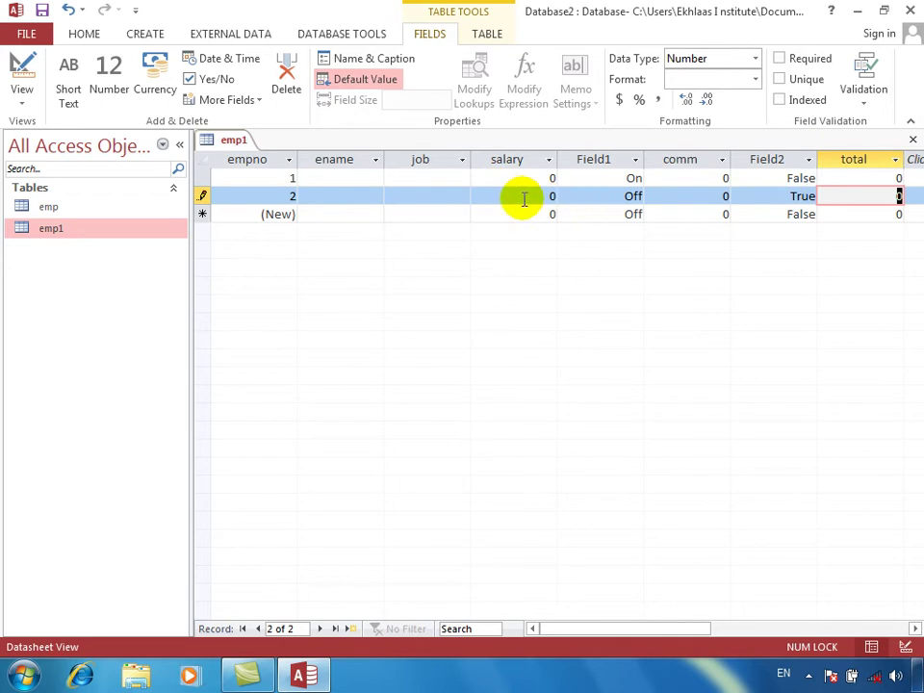
# Look through the additional field types, including the Yes/No and Quick Start groups, and close the emp1 table
pyautogui.click(441, 177)
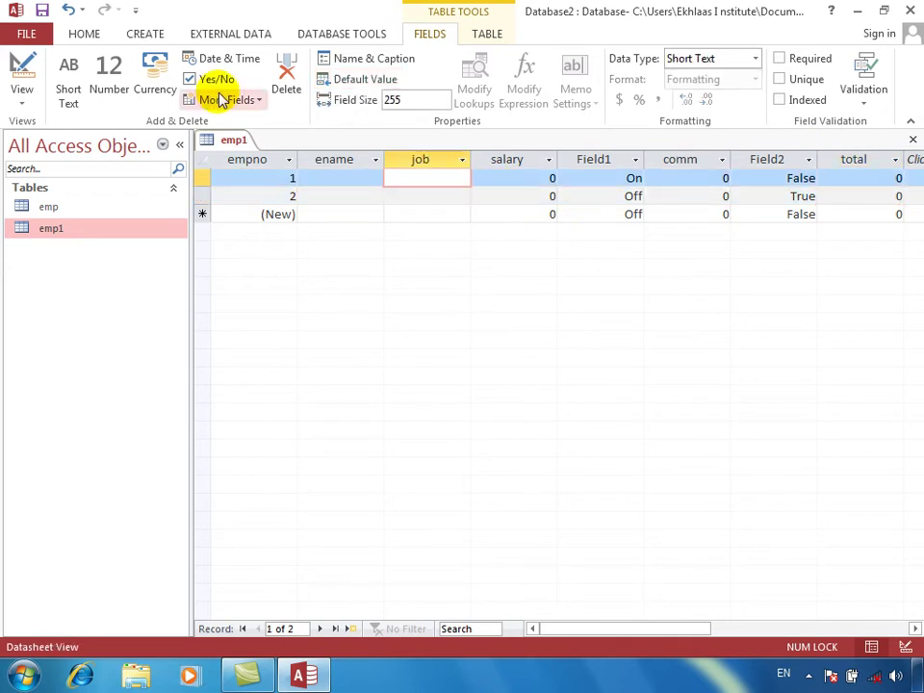
pyautogui.click(228, 99)
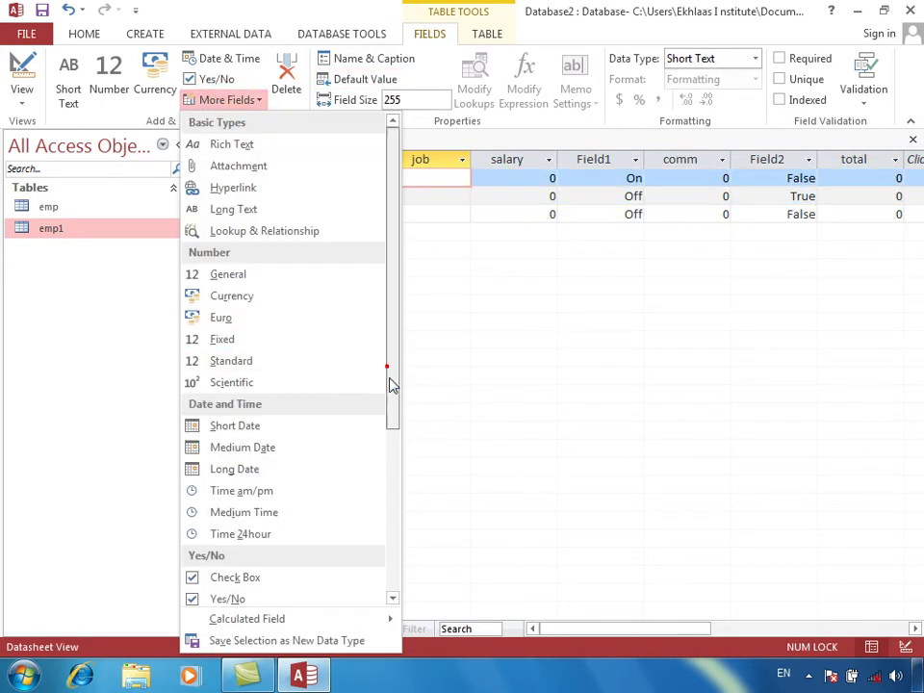
pyautogui.moveTo(390, 373); pyautogui.dragTo(399, 487)
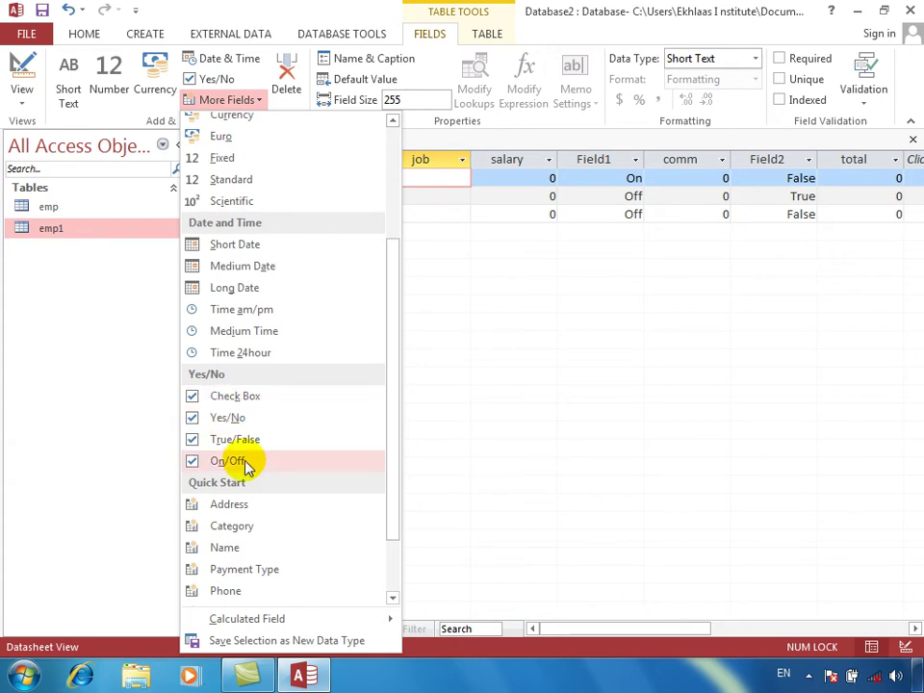
pyautogui.moveTo(392, 450); pyautogui.dragTo(395, 510)
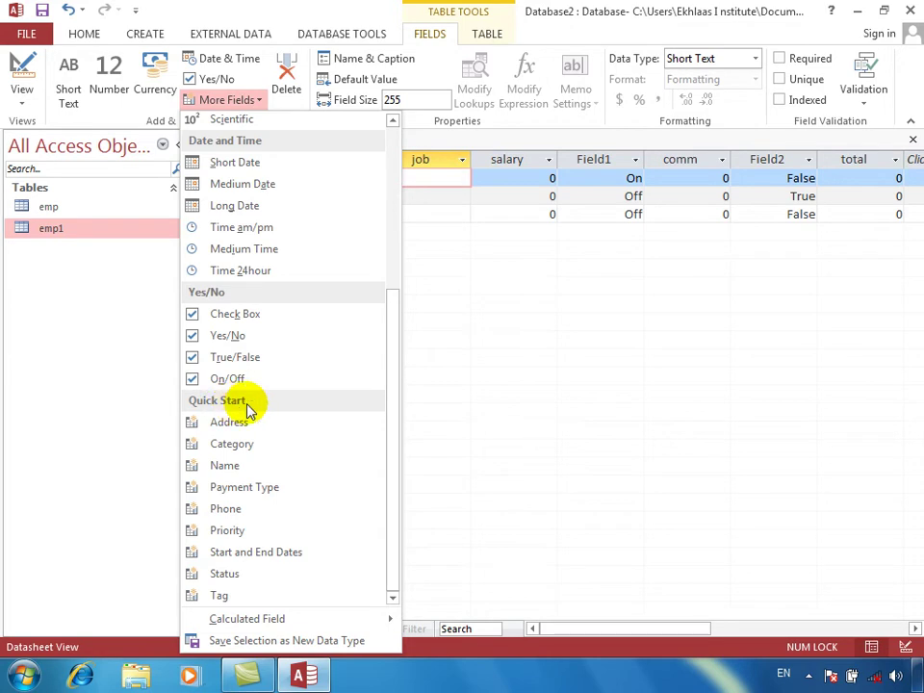
pyautogui.click(819, 161)
pyautogui.click(913, 140)
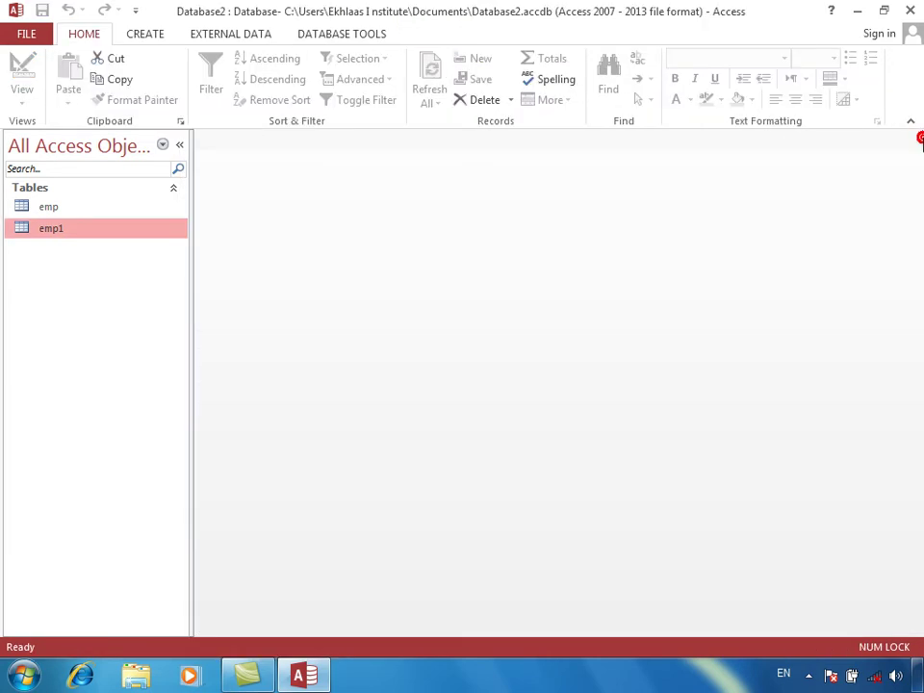
# Create a new table in Design view with an AutoNumber field named ID
pyautogui.click(149, 37)
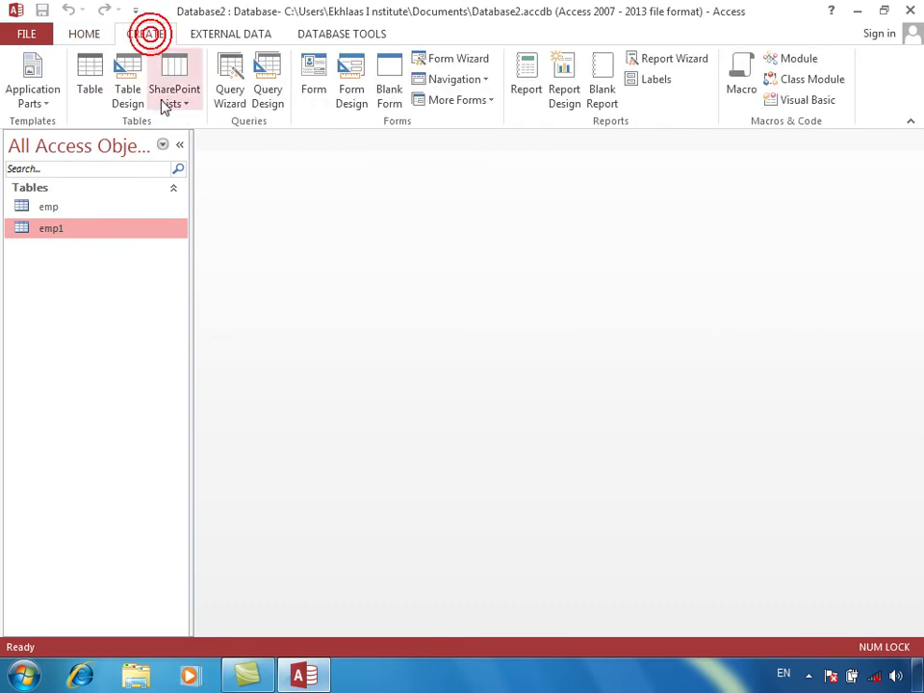
pyautogui.click(128, 81)
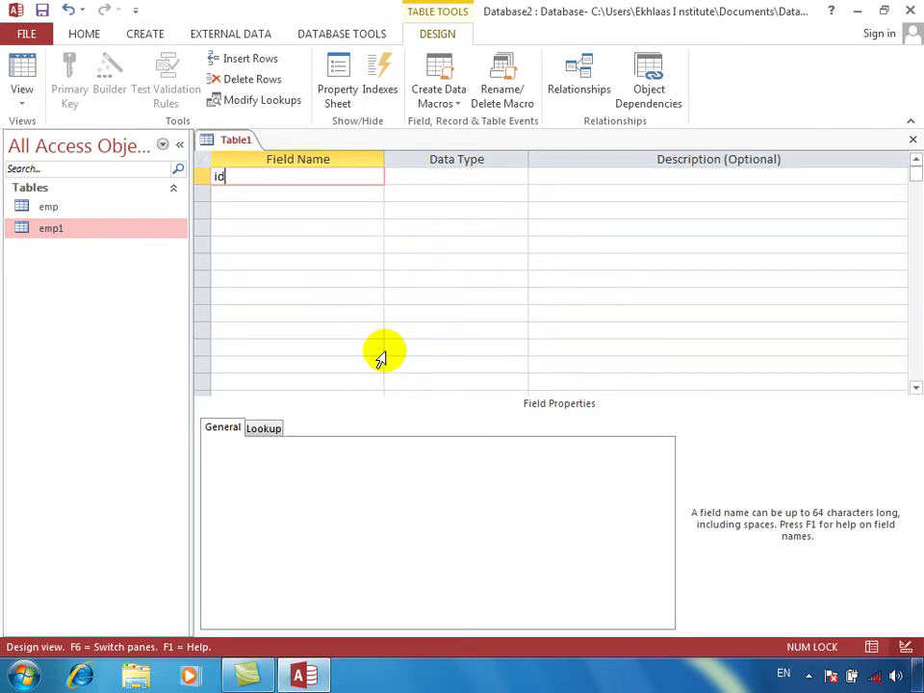
pyautogui.write('ID')
pyautogui.press('Tab')
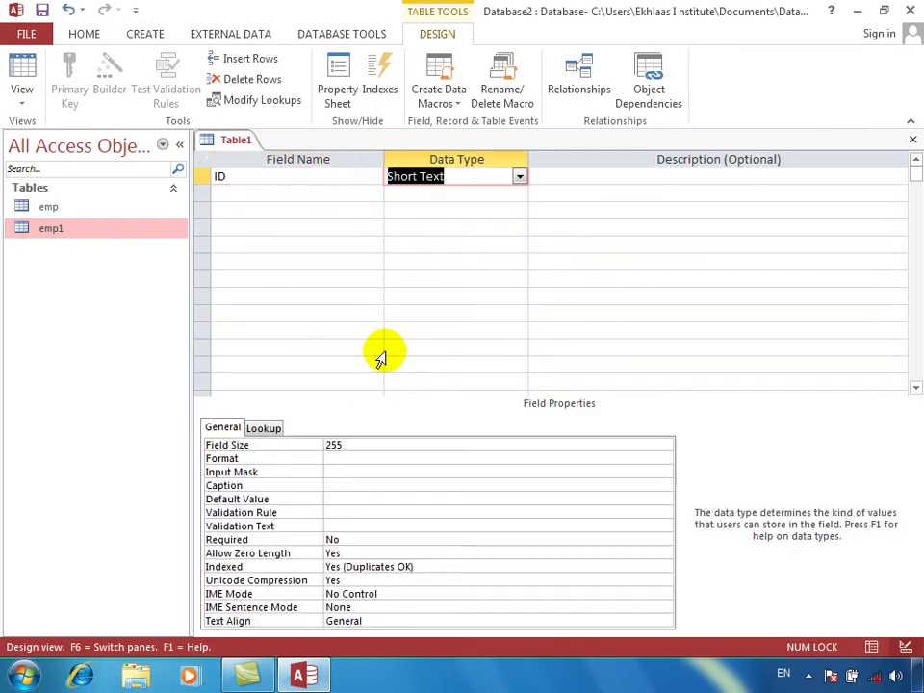
pyautogui.write('a')
pyautogui.press('Tab')
pyautogui.press('Tab')
# Close the new table, saving it as test and having a primary key created
pyautogui.hotkey('ctrl', 'w')
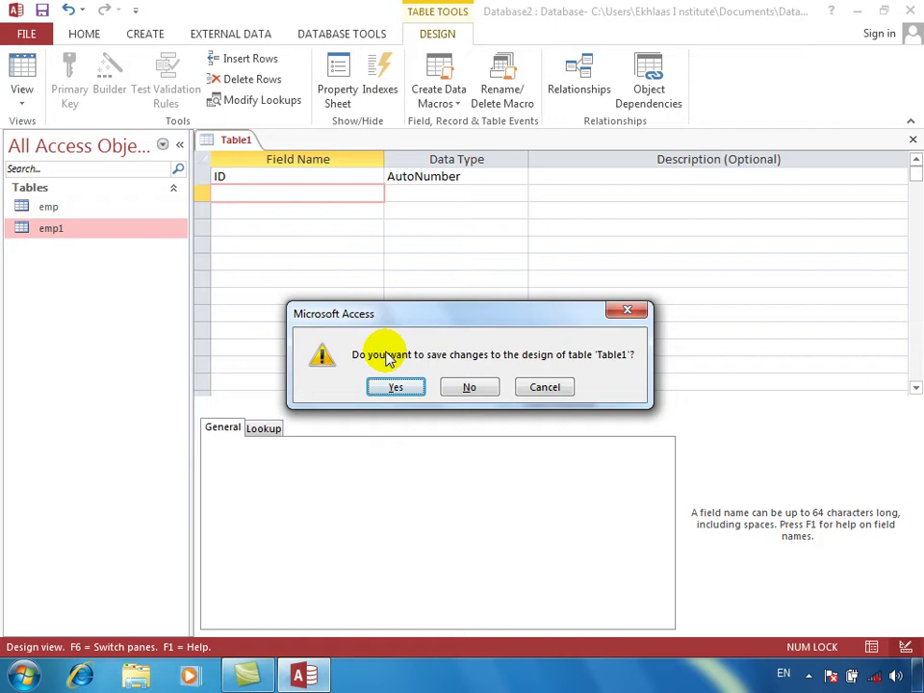
pyautogui.press('Return')
pyautogui.write('test')
pyautogui.press('Return')
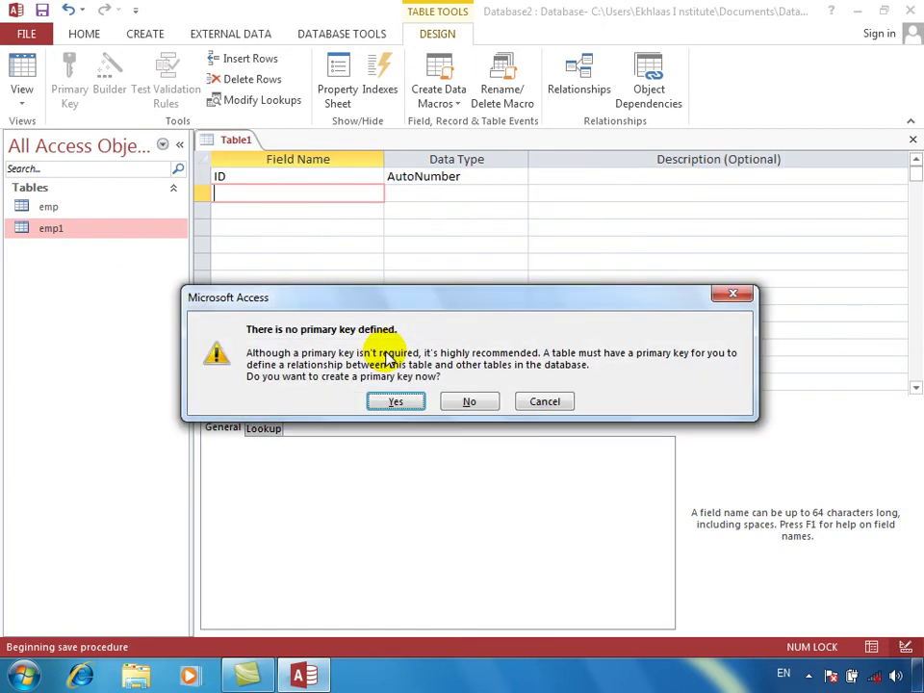
pyautogui.press('Return')
# Open the test table and switch it to Design view
pyautogui.click(84, 251)
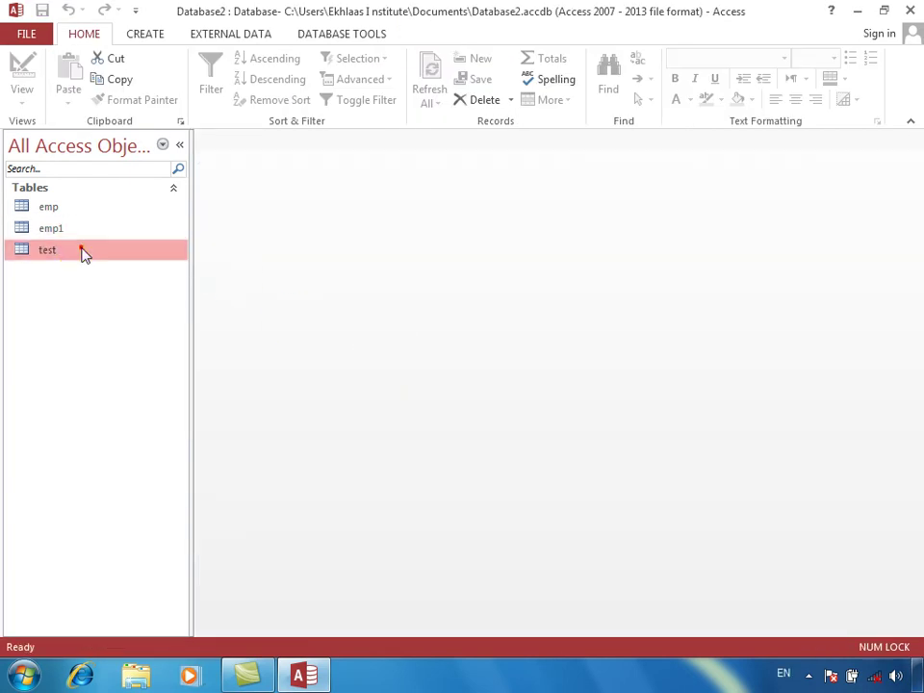
pyautogui.doubleClick(84, 251)
pyautogui.click(23, 69)
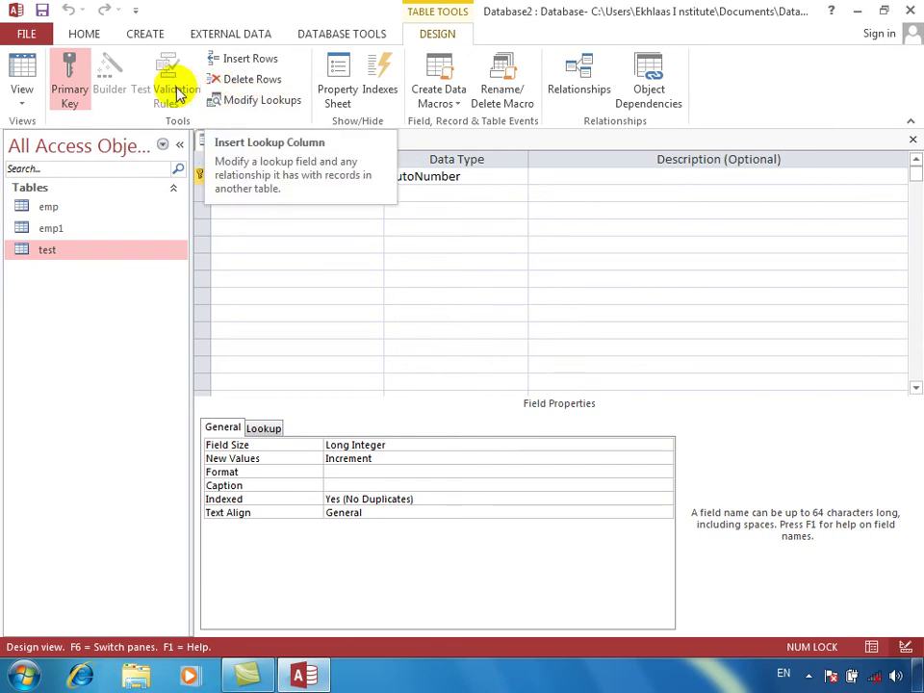
# Switch the test table to Datasheet view and add the Quick Start Name fields
pyautogui.click(13, 83)
pyautogui.click(438, 36)
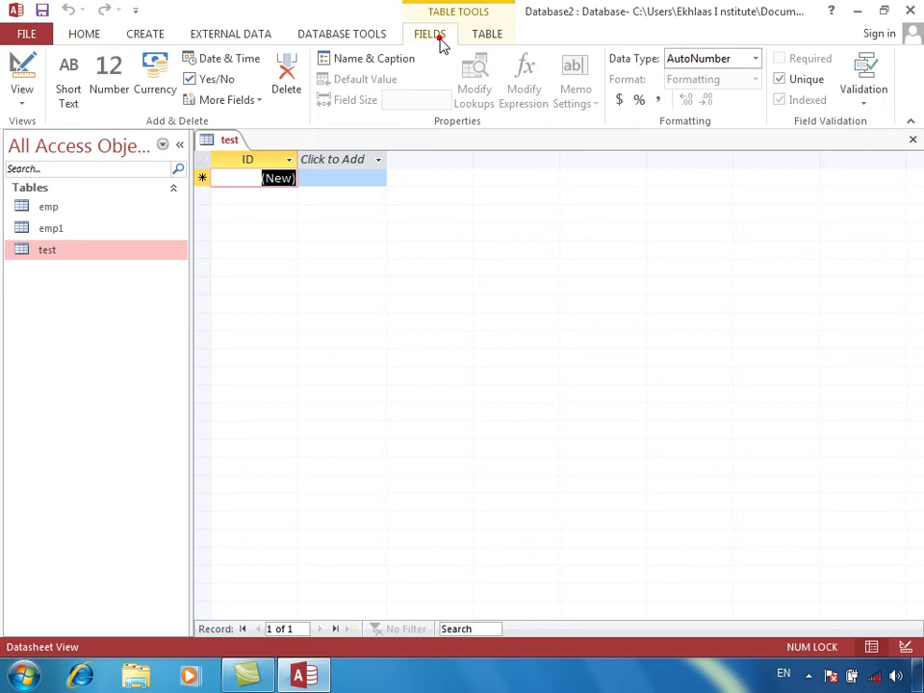
pyautogui.click(257, 98)
pyautogui.moveTo(386, 175); pyautogui.dragTo(392, 378)
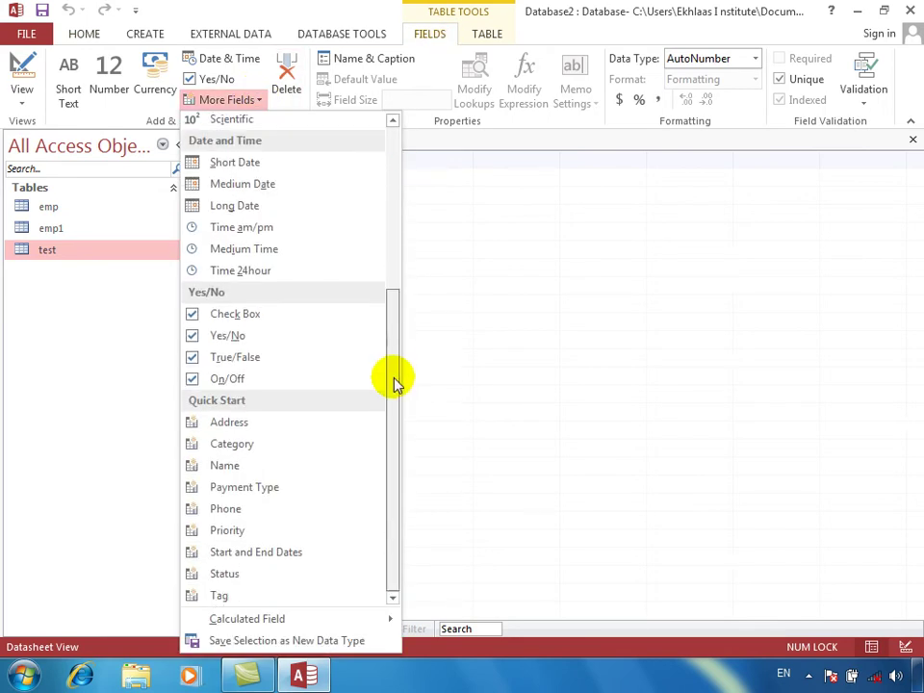
pyautogui.click(248, 472)
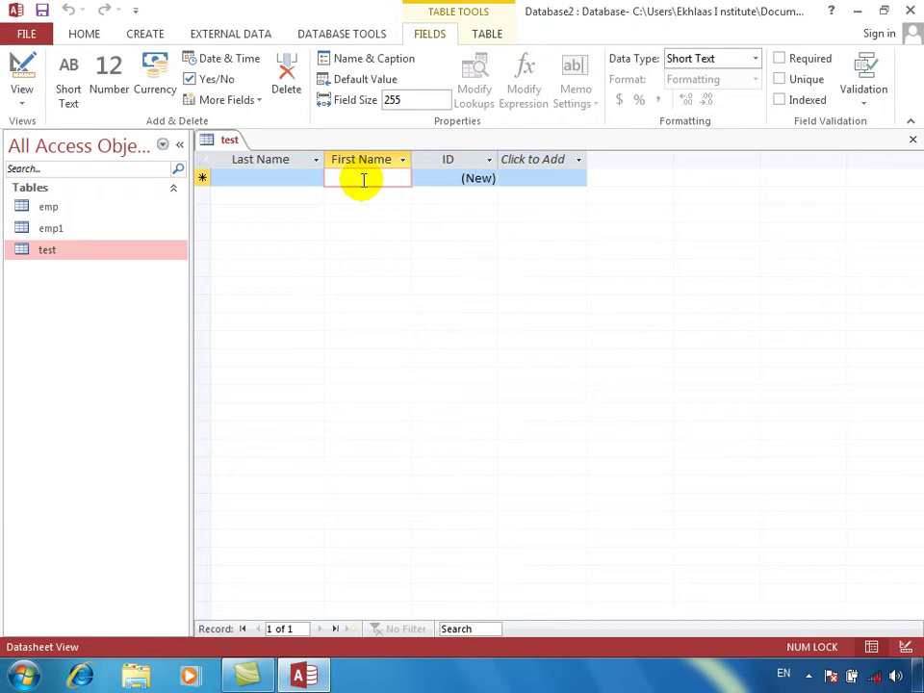
# Add the Quick Start Phone fields to the test table and go through the new phone and fax columns
pyautogui.click(241, 100)
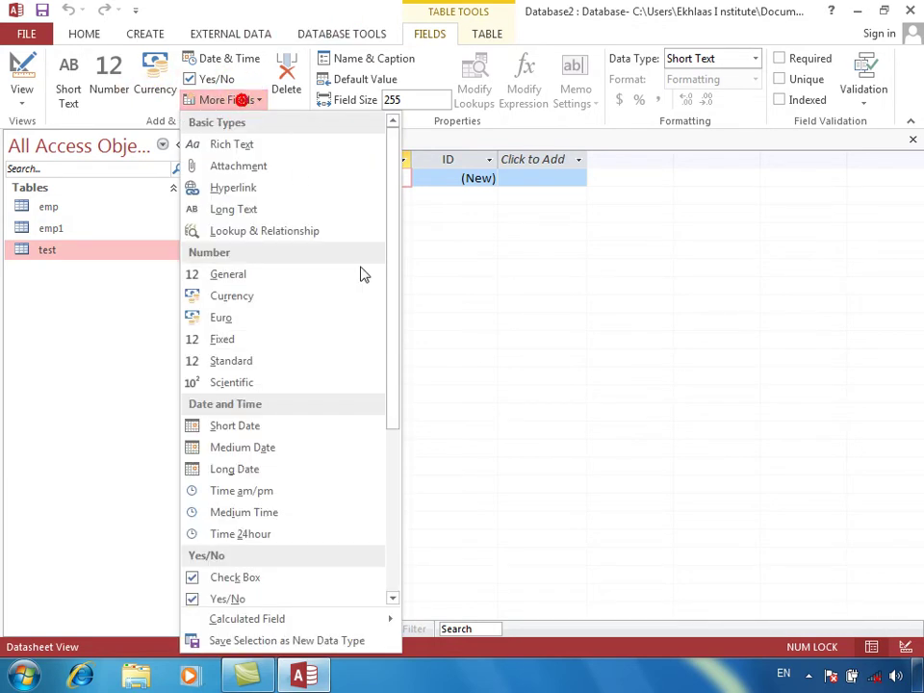
pyautogui.moveTo(393, 295); pyautogui.dragTo(395, 493)
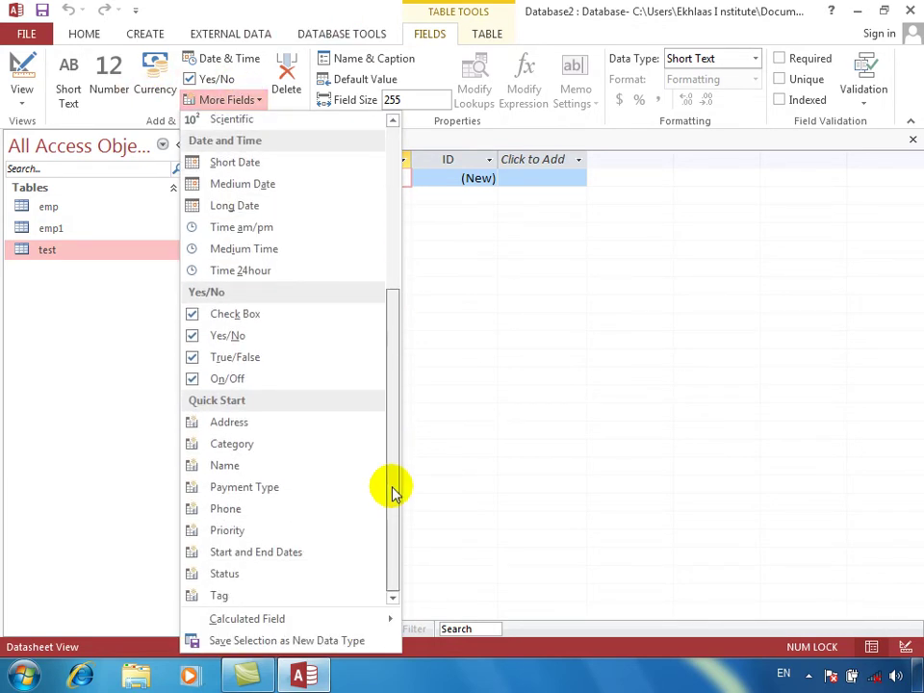
pyautogui.click(248, 512)
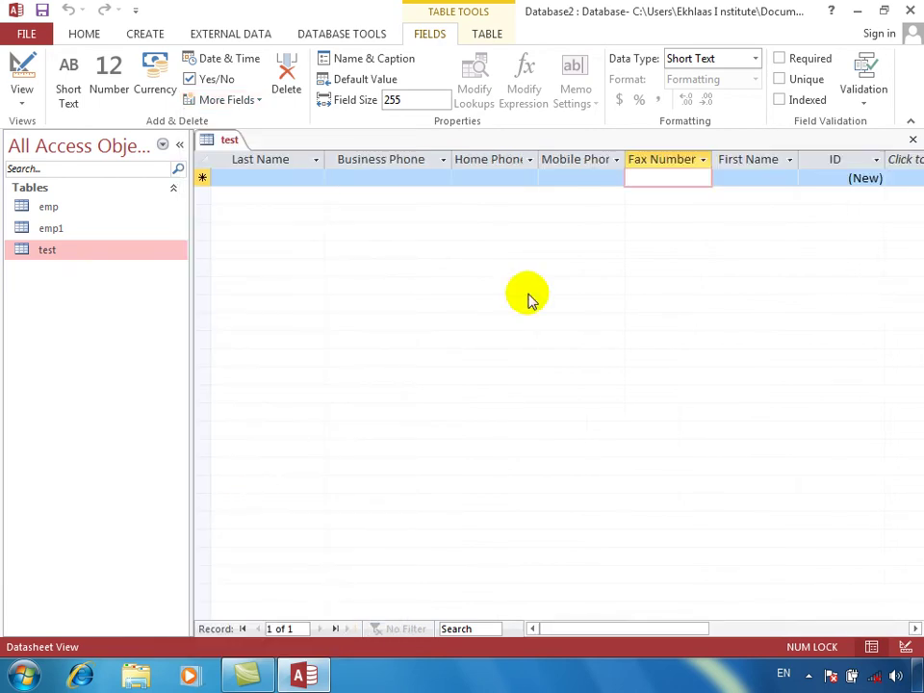
pyautogui.click(355, 176)
pyautogui.click(477, 178)
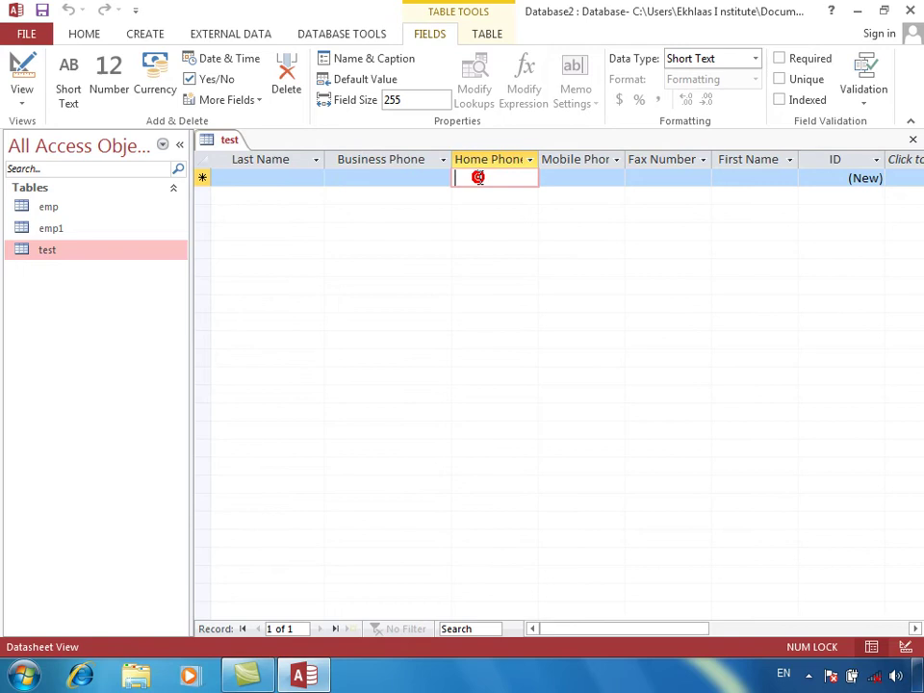
pyautogui.click(597, 178)
pyautogui.click(689, 177)
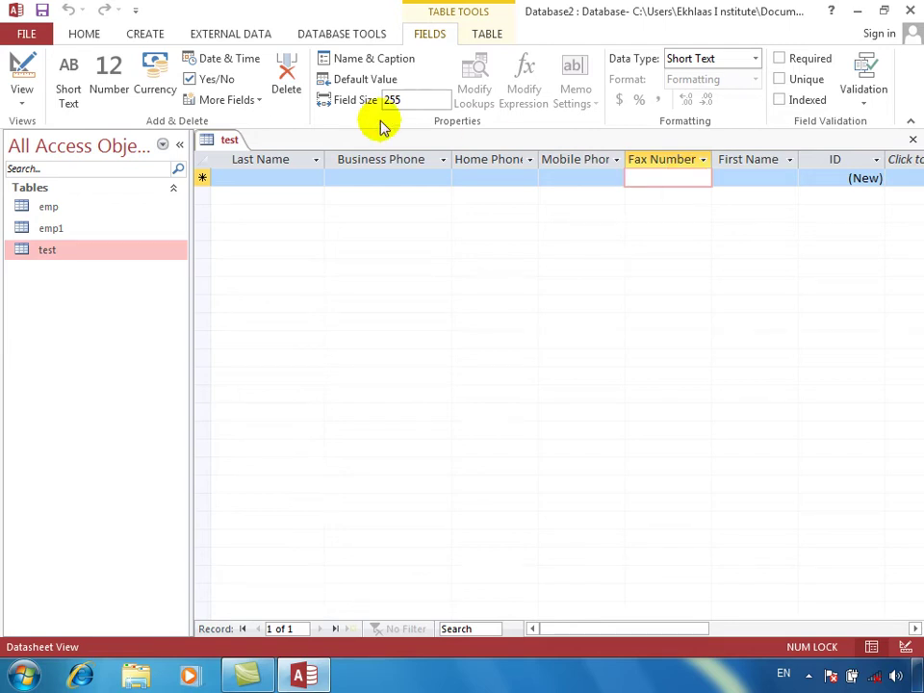
# Add the Quick Start Address fields to the test table and go through the new address columns
pyautogui.click(234, 101)
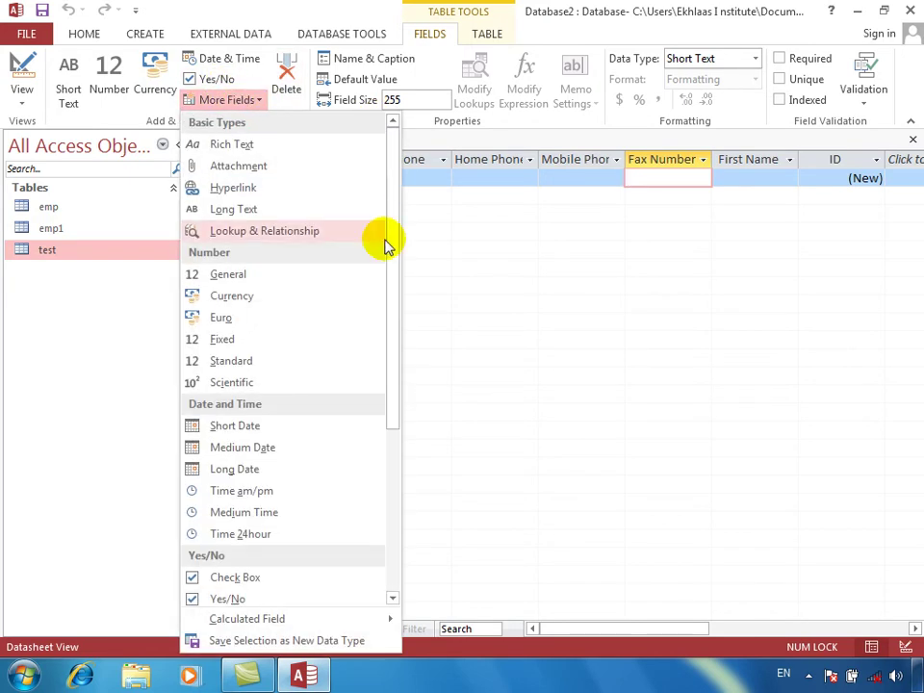
pyautogui.moveTo(392, 376); pyautogui.dragTo(403, 558)
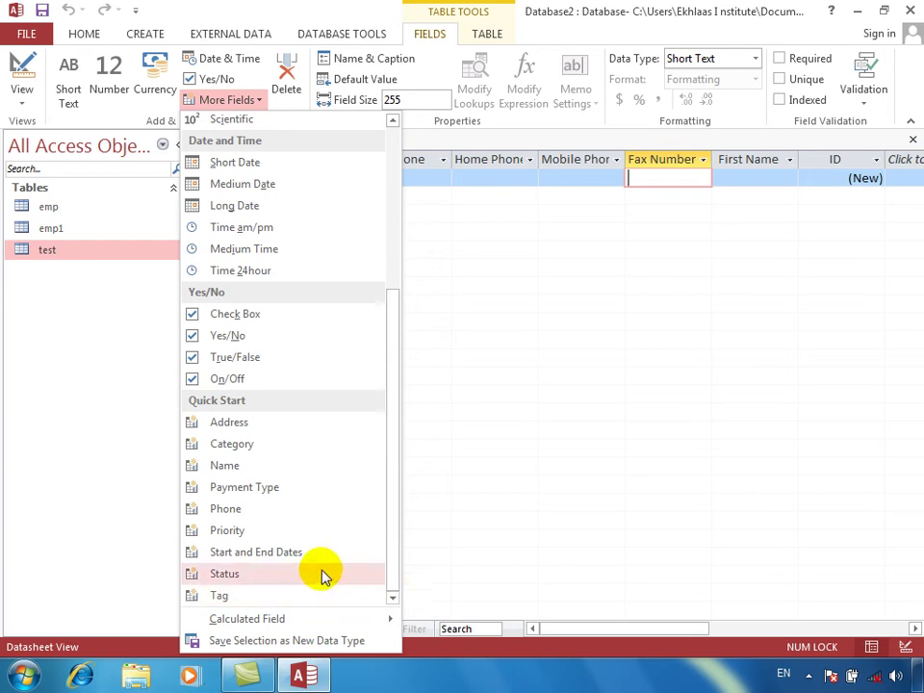
pyautogui.click(301, 424)
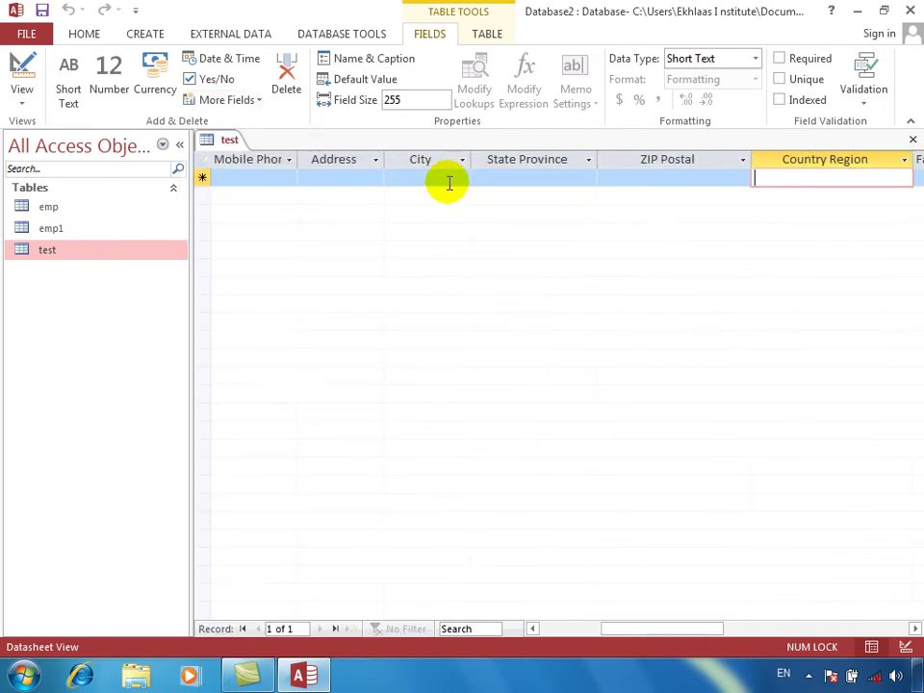
pyautogui.click(337, 180)
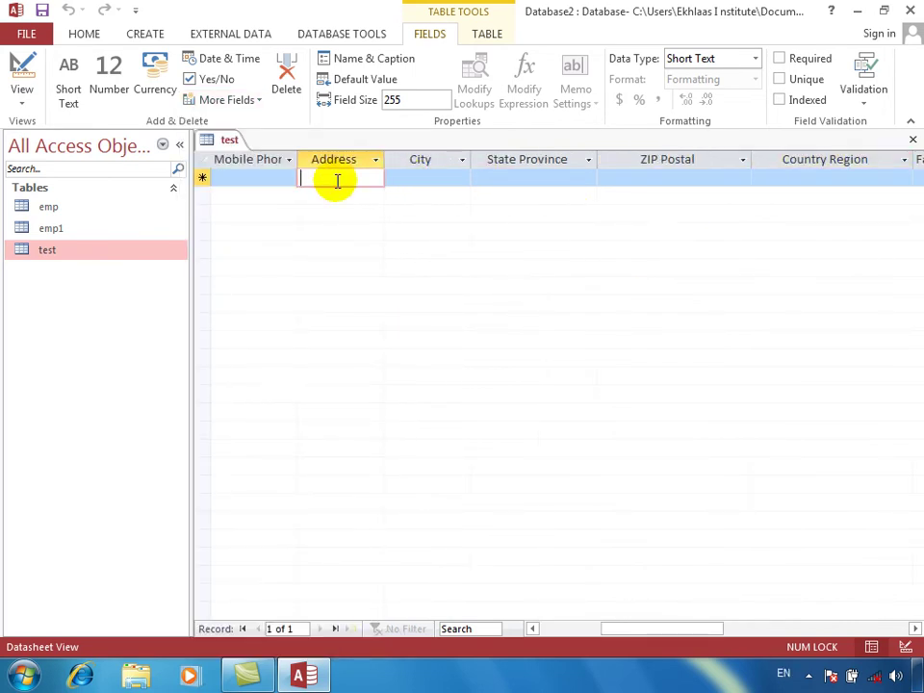
pyautogui.click(423, 177)
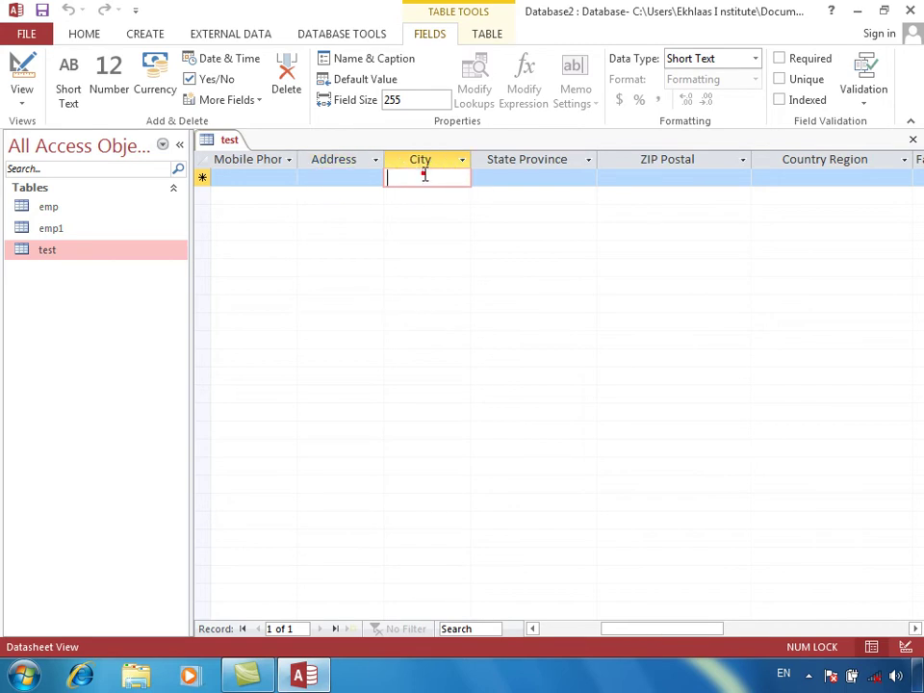
pyautogui.click(519, 180)
pyautogui.click(645, 182)
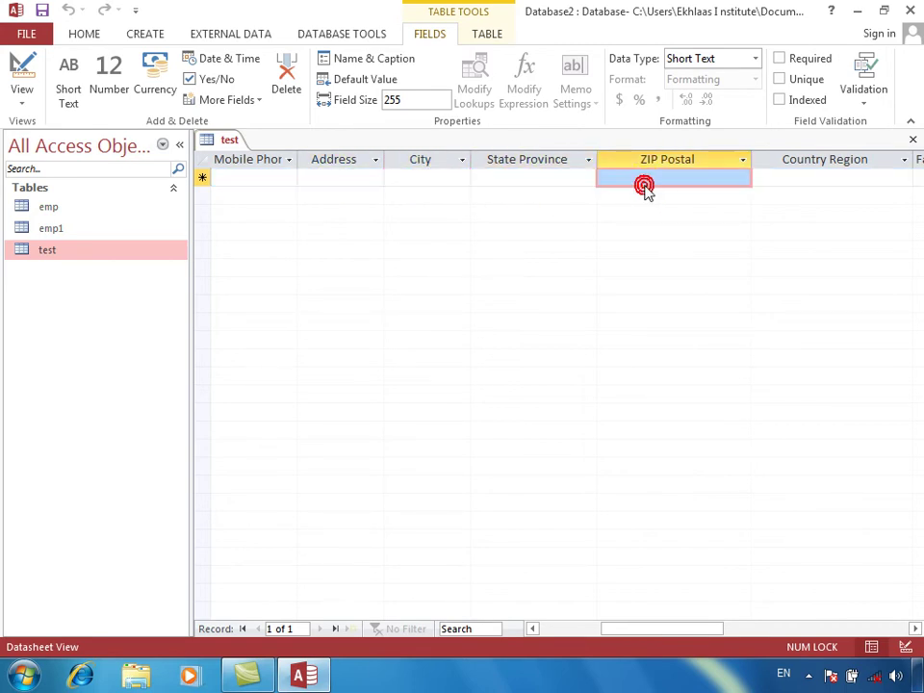
# Delete the Country Region field from the test table
pyautogui.click(787, 176)
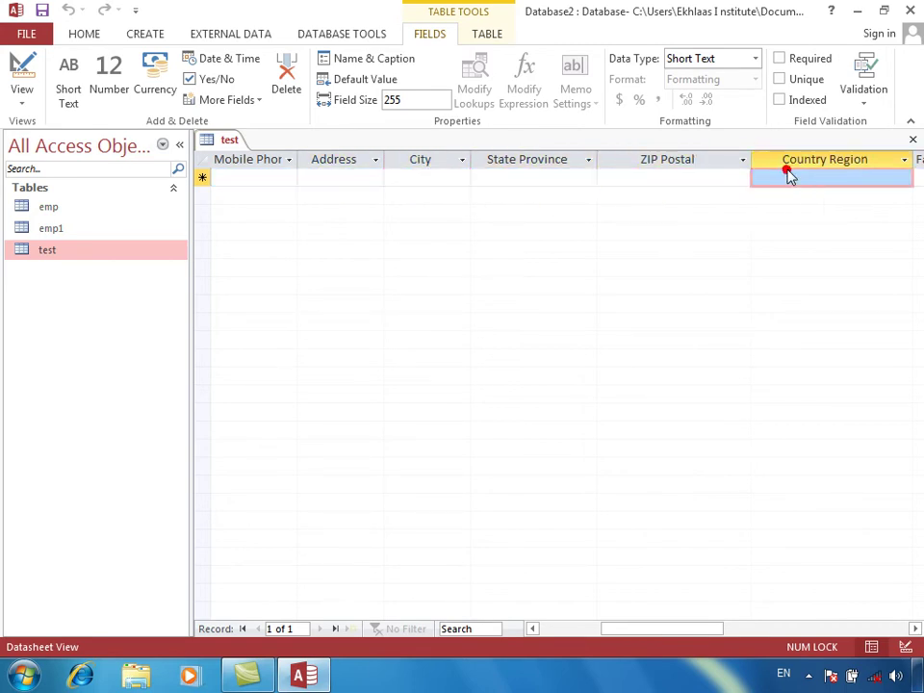
pyautogui.click(915, 629)
pyautogui.click(915, 629)
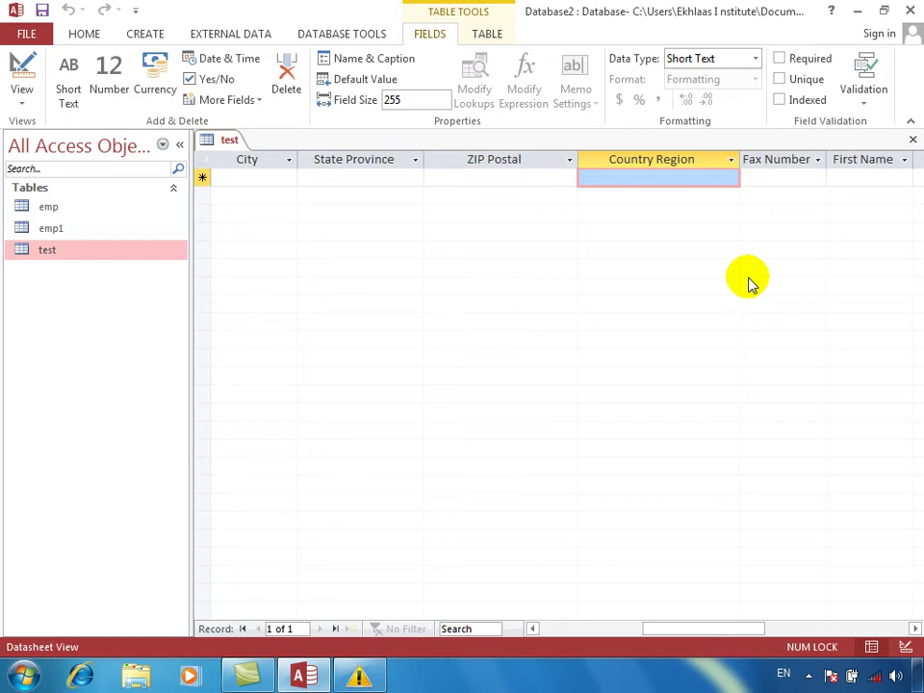
pyautogui.click(286, 77)
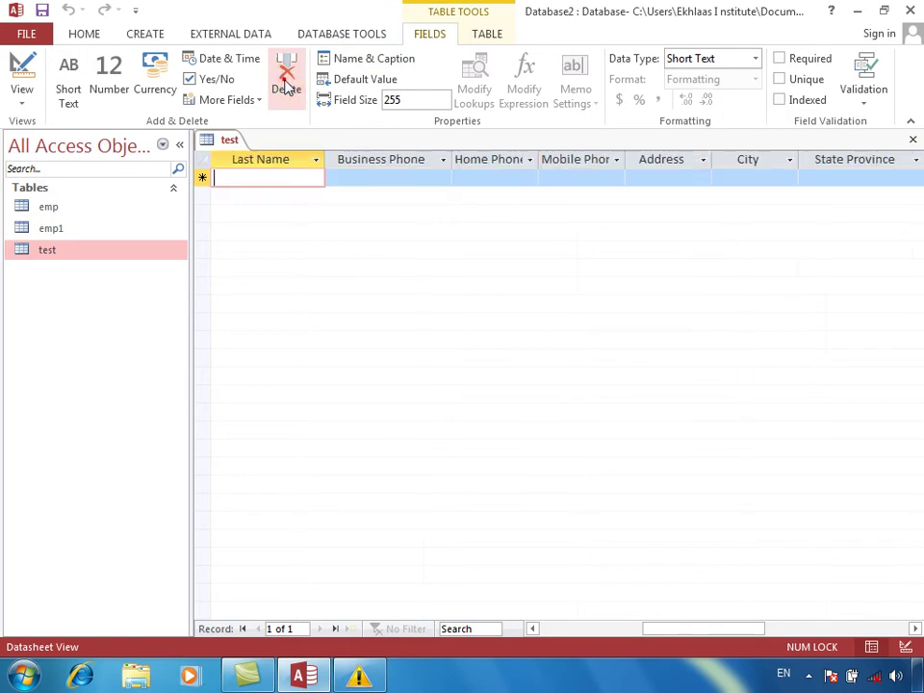
# Set the LastName field's caption to "this is the last name" and widen its column to fit the heading
pyautogui.click(375, 60)
pyautogui.doubleClick(421, 305)
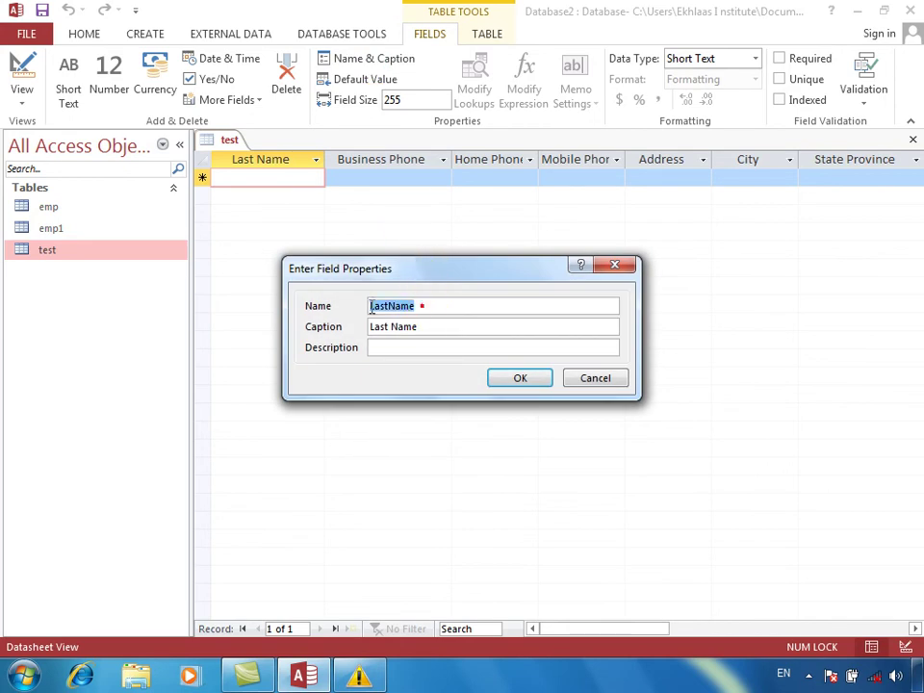
pyautogui.moveTo(430, 326); pyautogui.dragTo(354, 326)
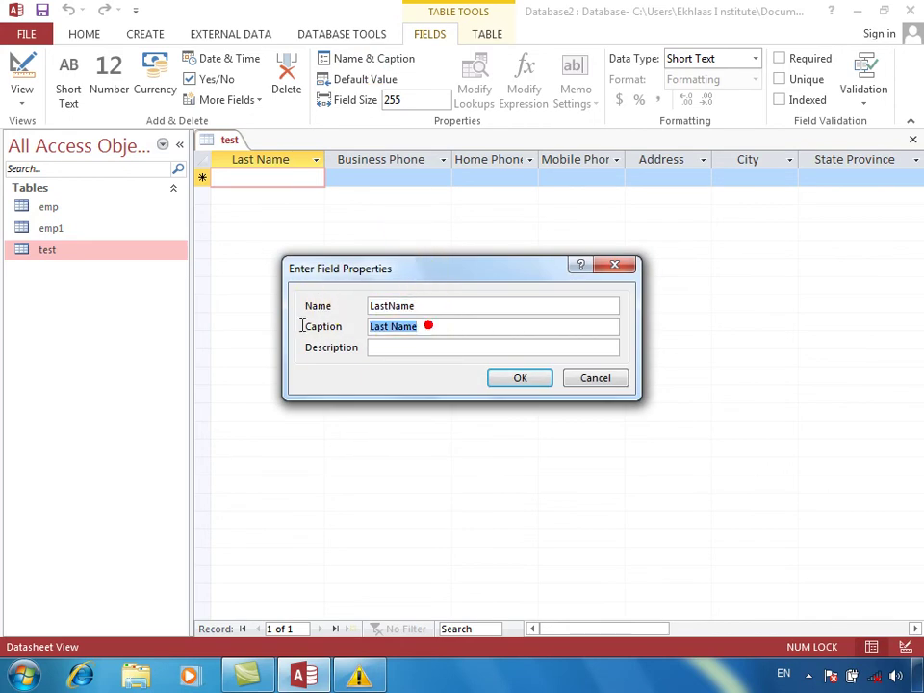
pyautogui.write('this')
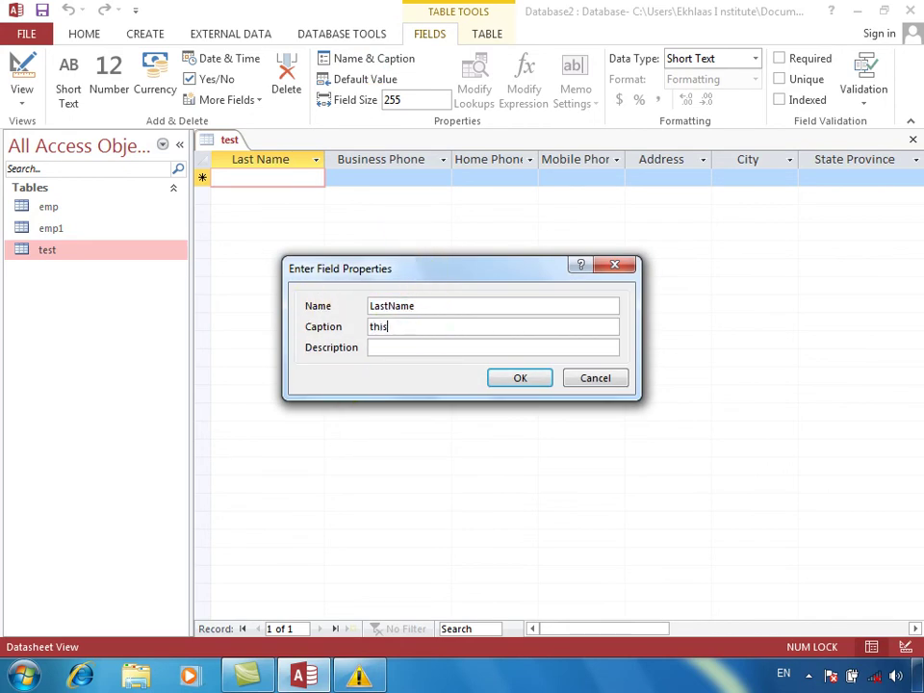
pyautogui.write(' is the last name')
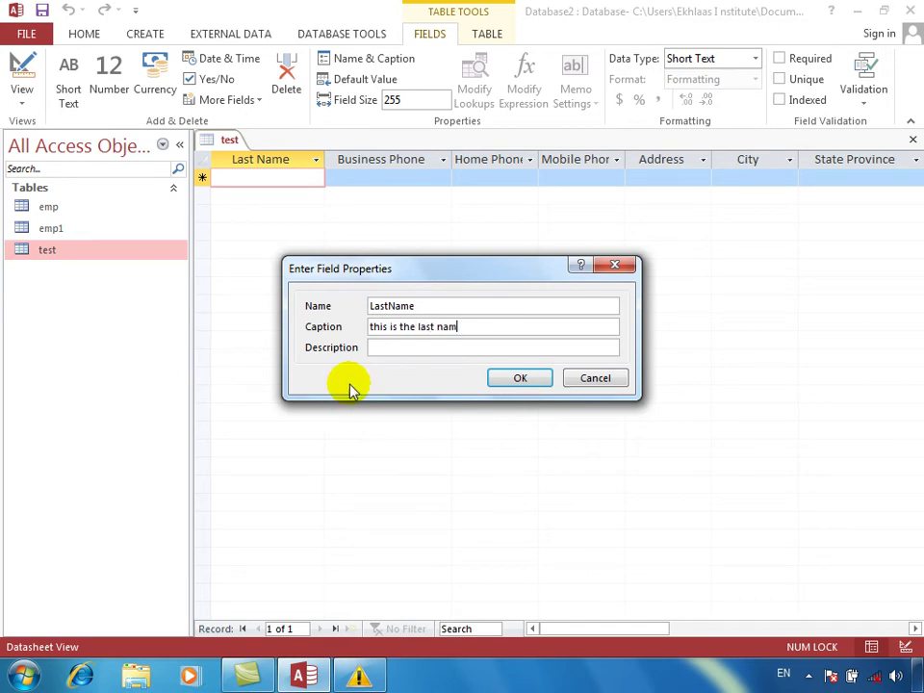
pyautogui.click(378, 349)
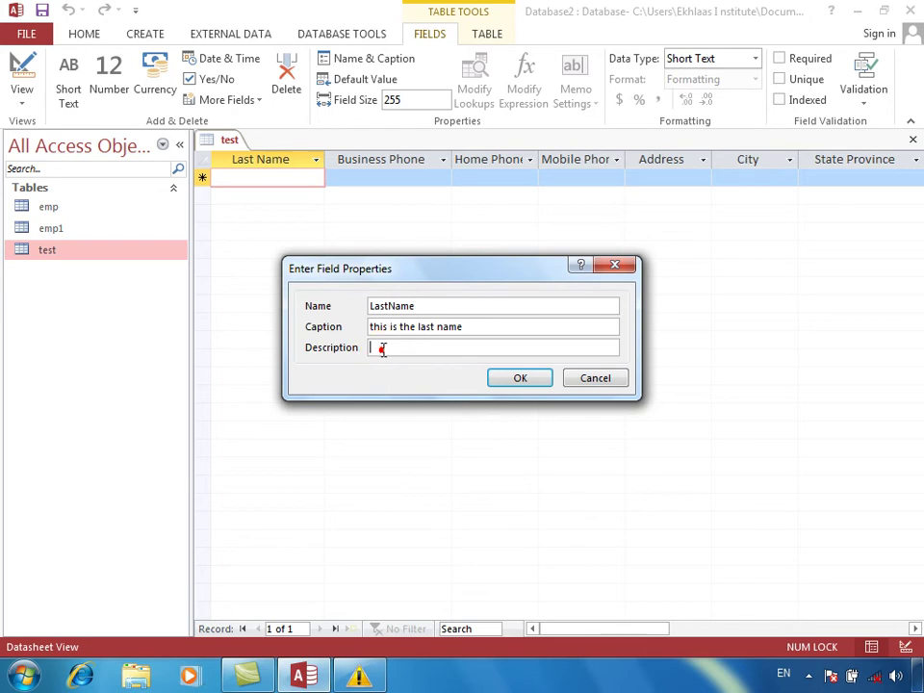
pyautogui.click(503, 383)
pyautogui.click(320, 159)
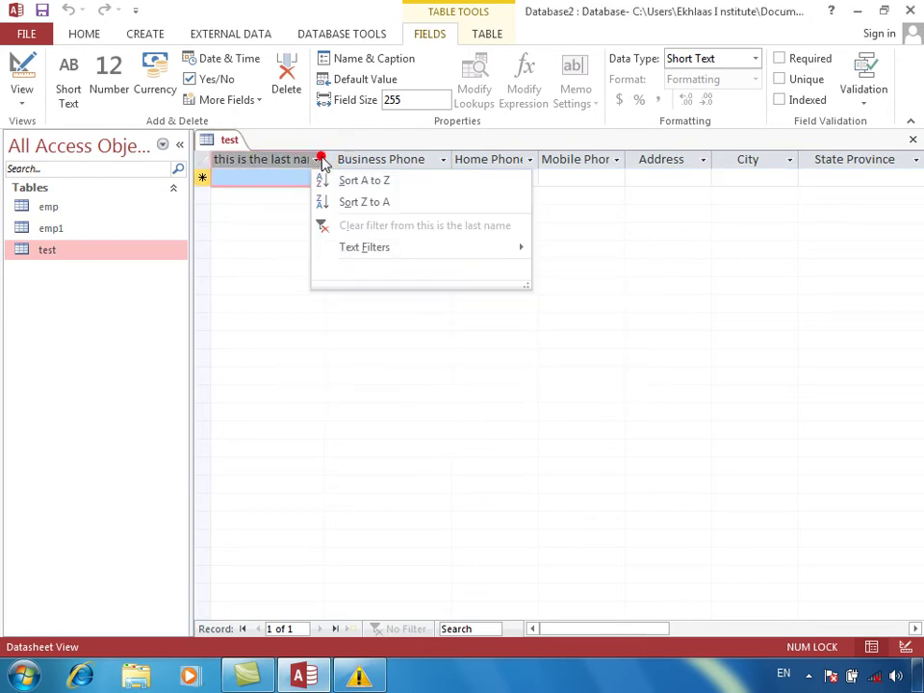
pyautogui.click(326, 158)
pyautogui.doubleClick(326, 158)
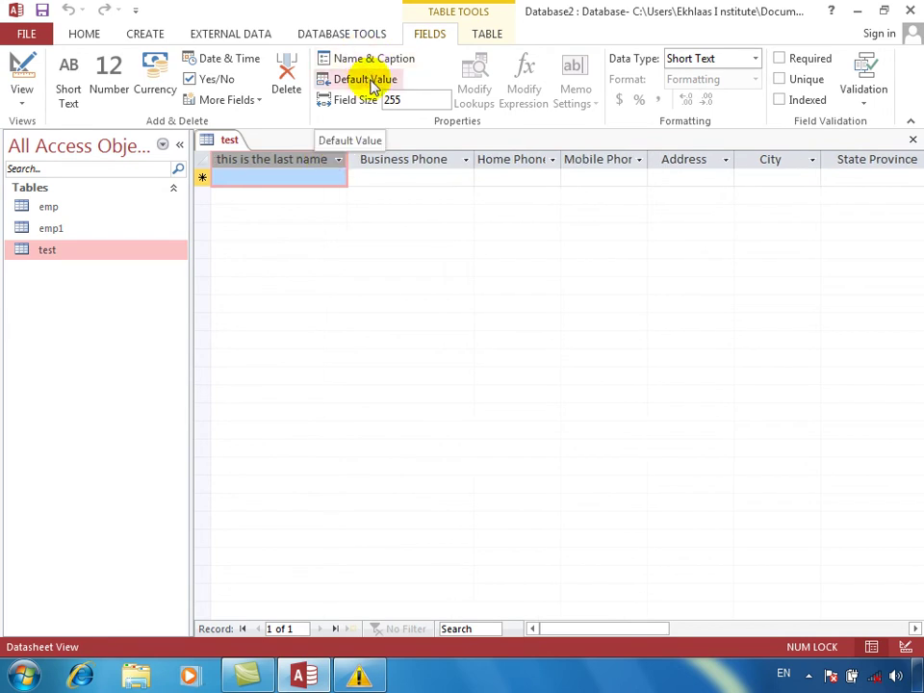
# Close the test table and open the emp table in Design view
pyautogui.hotkey('ctrl', 'w')
pyautogui.press('Tab')
pyautogui.press('Return')
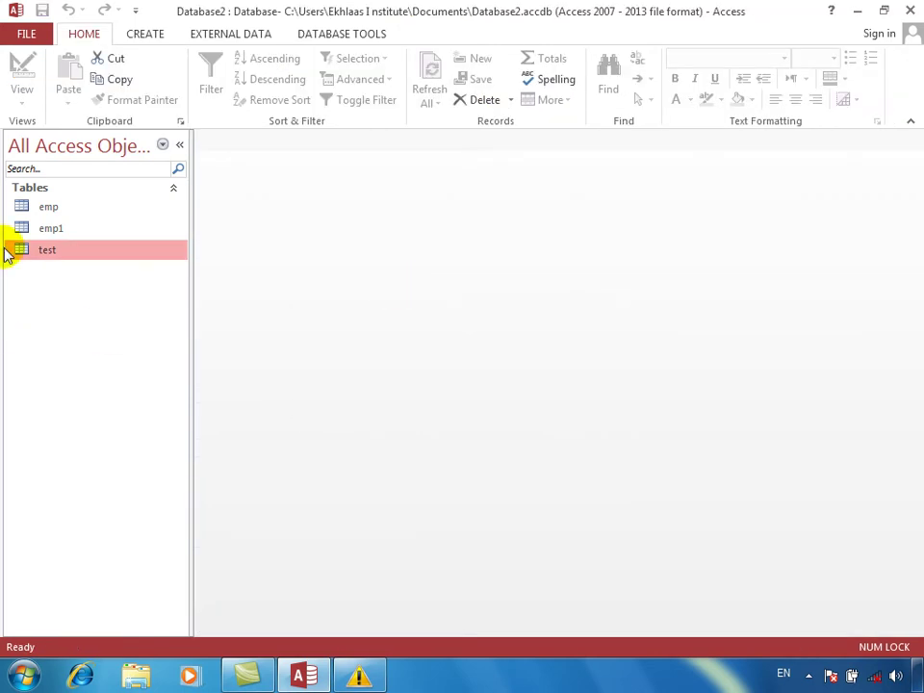
pyautogui.doubleClick(72, 206)
pyautogui.click(33, 67)
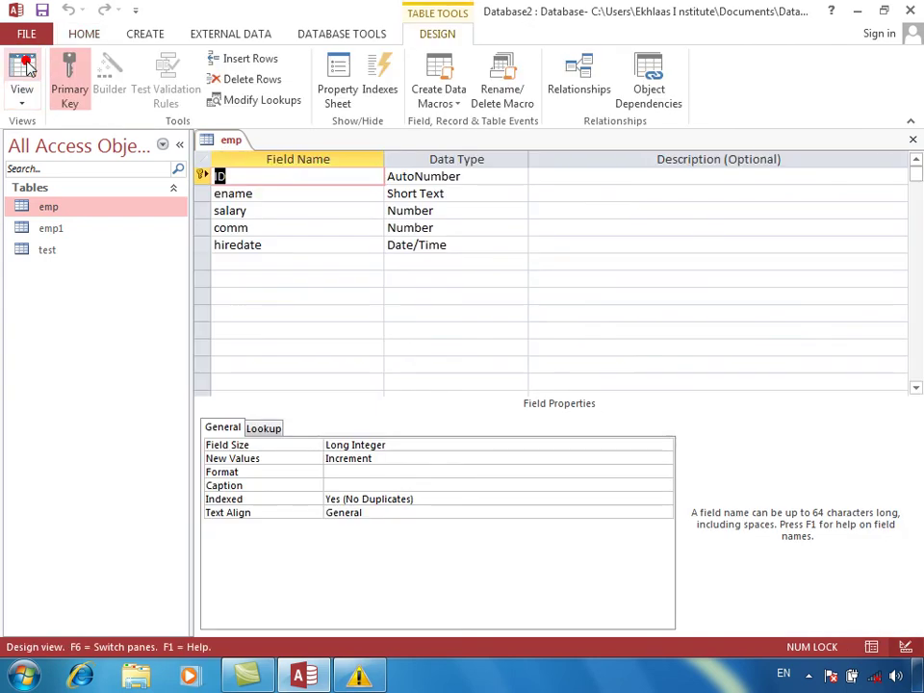
# In Datasheet view, set the ename field's default value to the expression =now() and fit the column to its contents
pyautogui.click(277, 193)
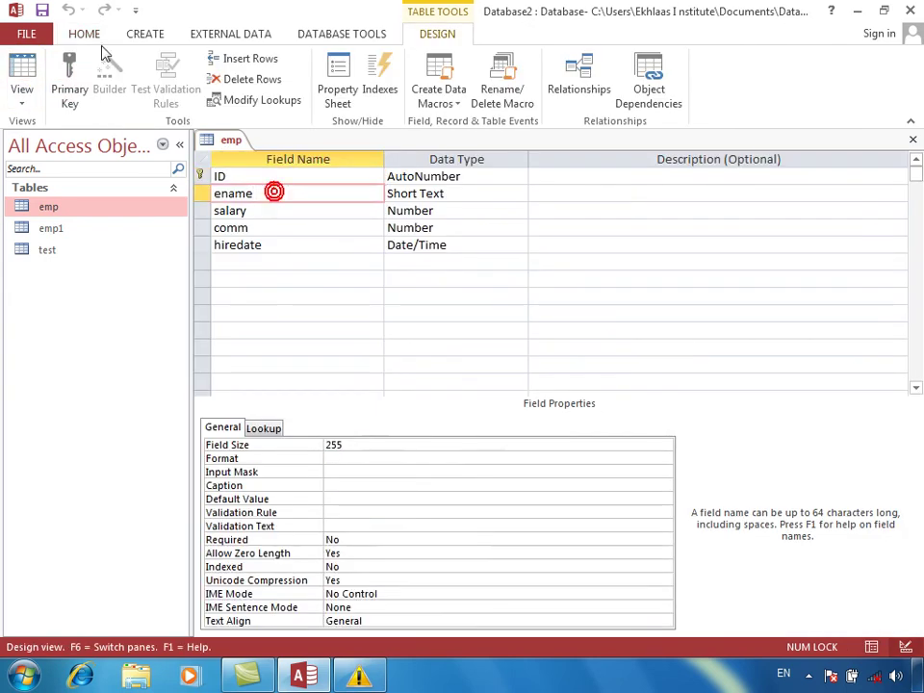
pyautogui.click(27, 72)
pyautogui.click(350, 182)
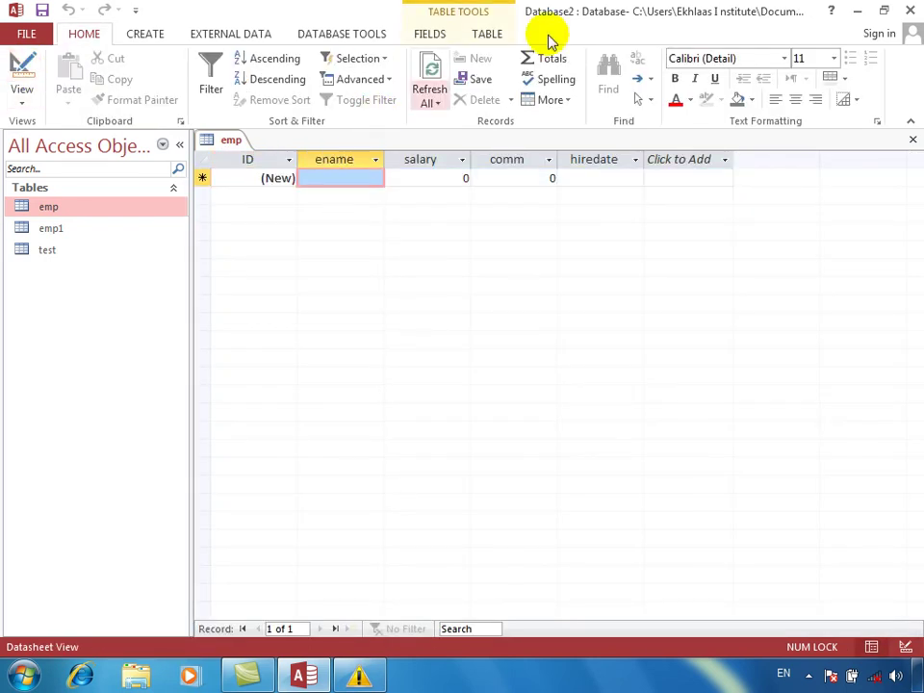
pyautogui.click(433, 34)
pyautogui.click(358, 79)
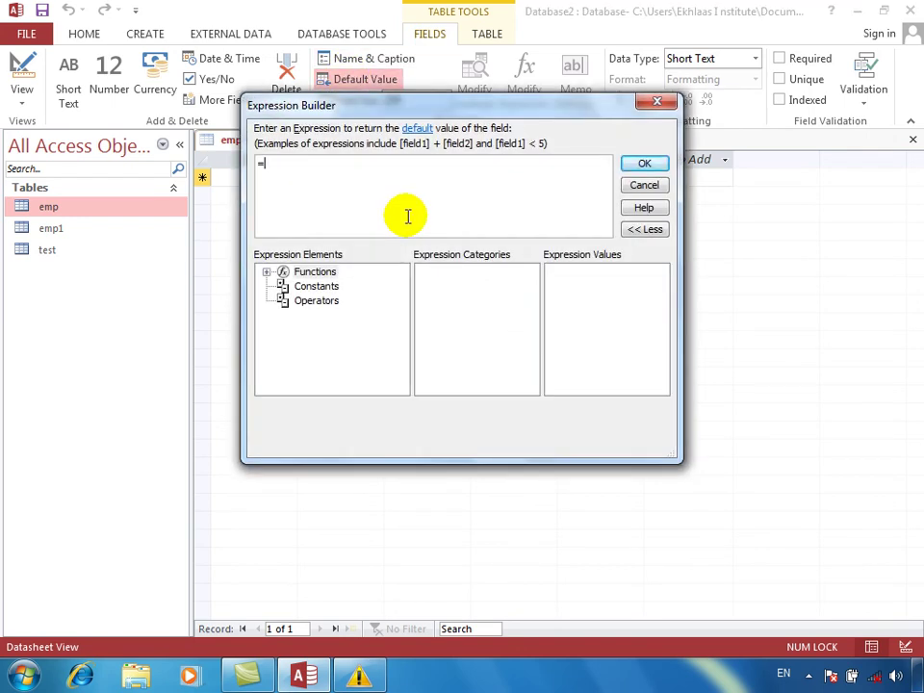
pyautogui.write('now')
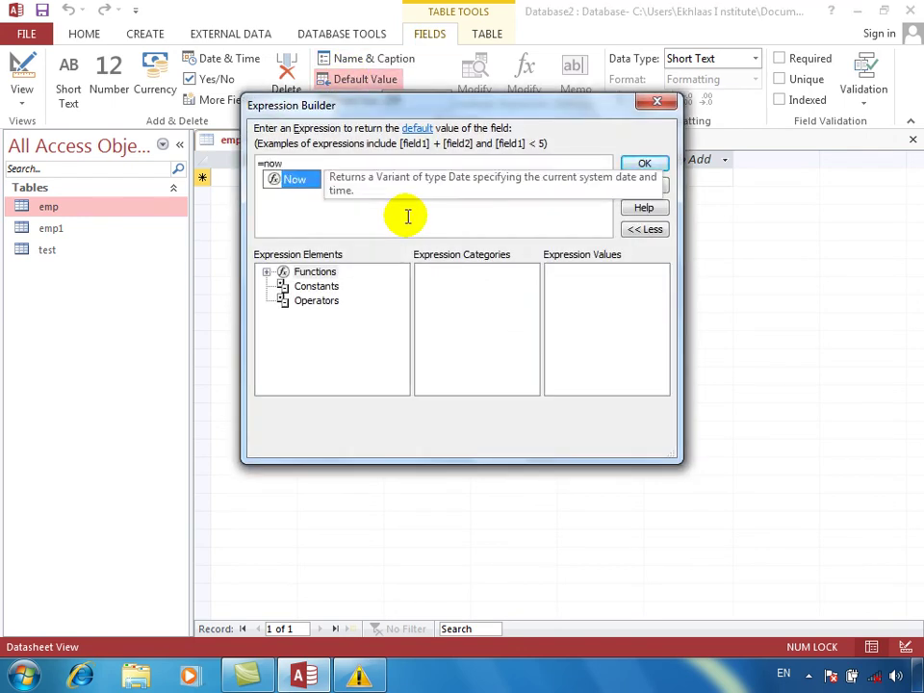
pyautogui.write('()')
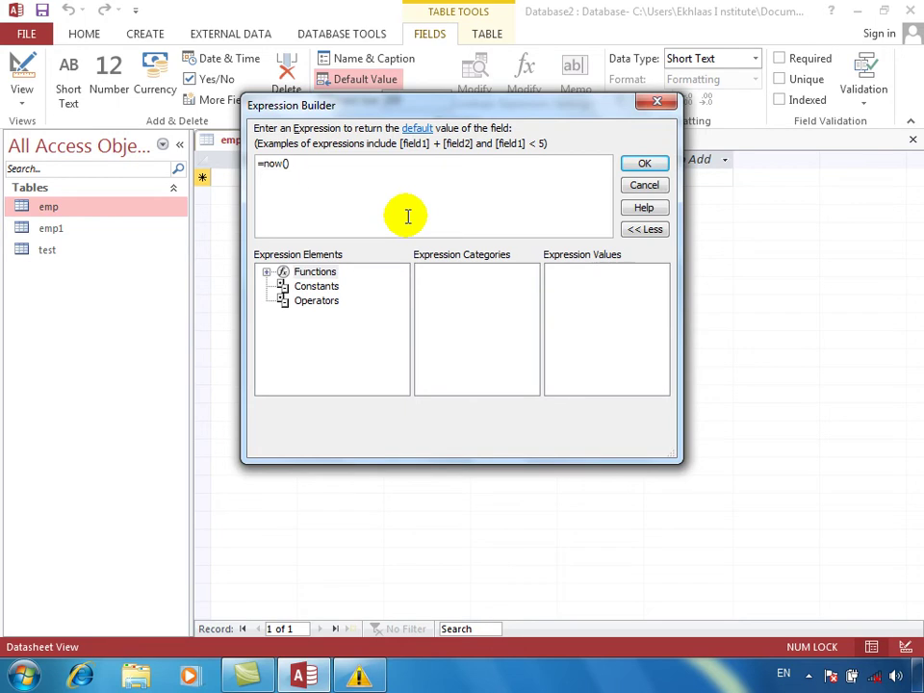
pyautogui.click(637, 164)
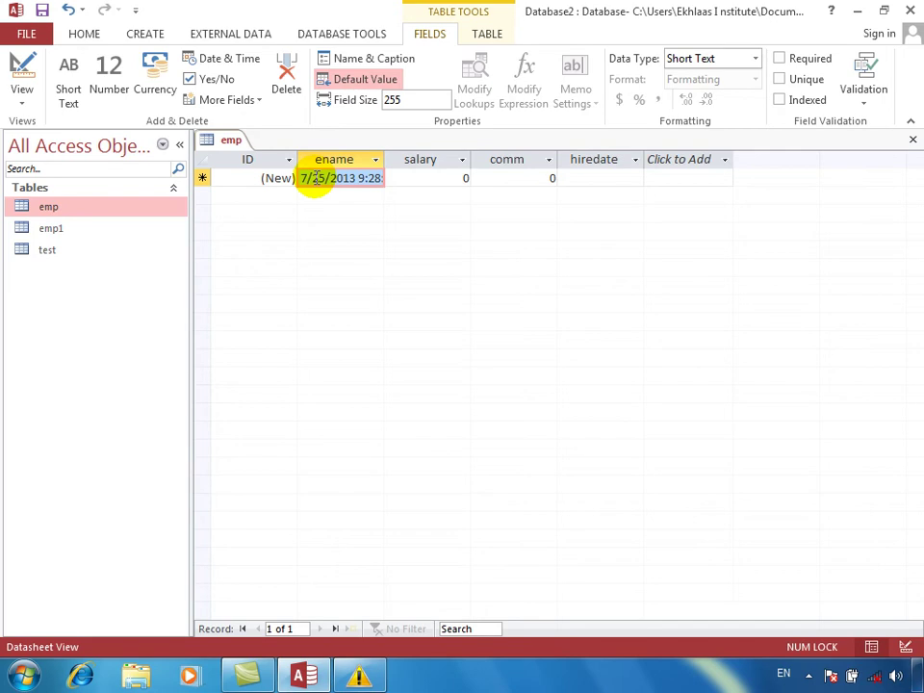
pyautogui.doubleClick(385, 160)
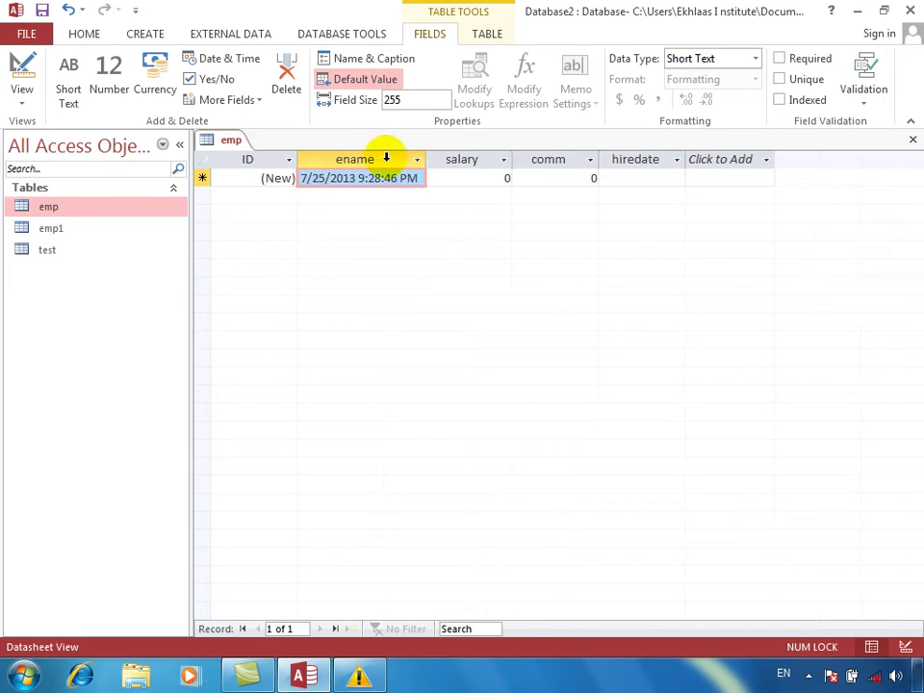
# Try to enter "dfs" as the first emp record's salary, discard it, and keep the record's defaults while moving on to a new record
pyautogui.click(449, 179)
pyautogui.write('dfs')
pyautogui.press('Return')
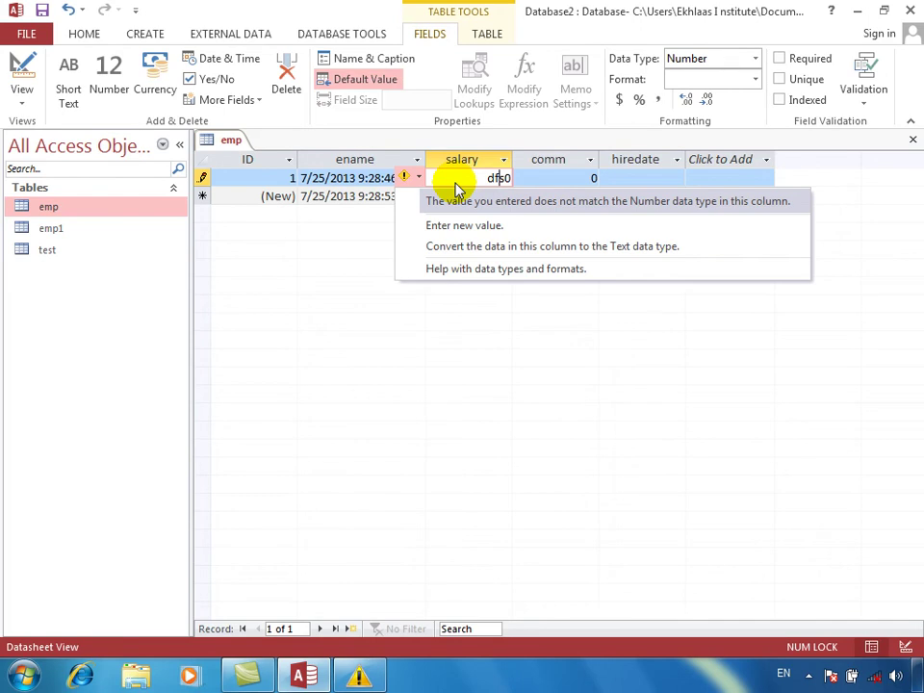
pyautogui.click(459, 182)
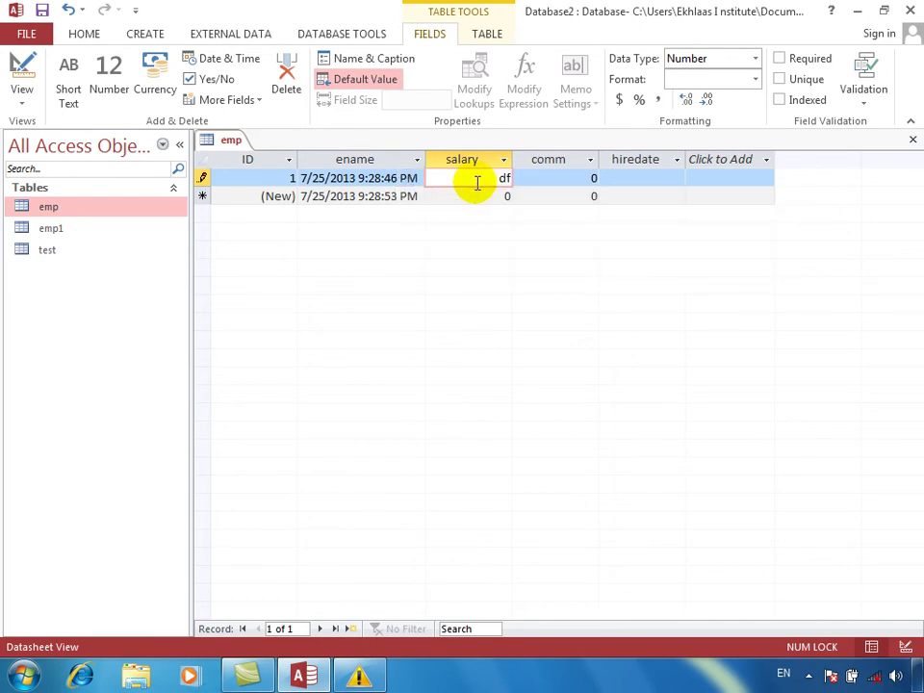
pyautogui.press('Escape')
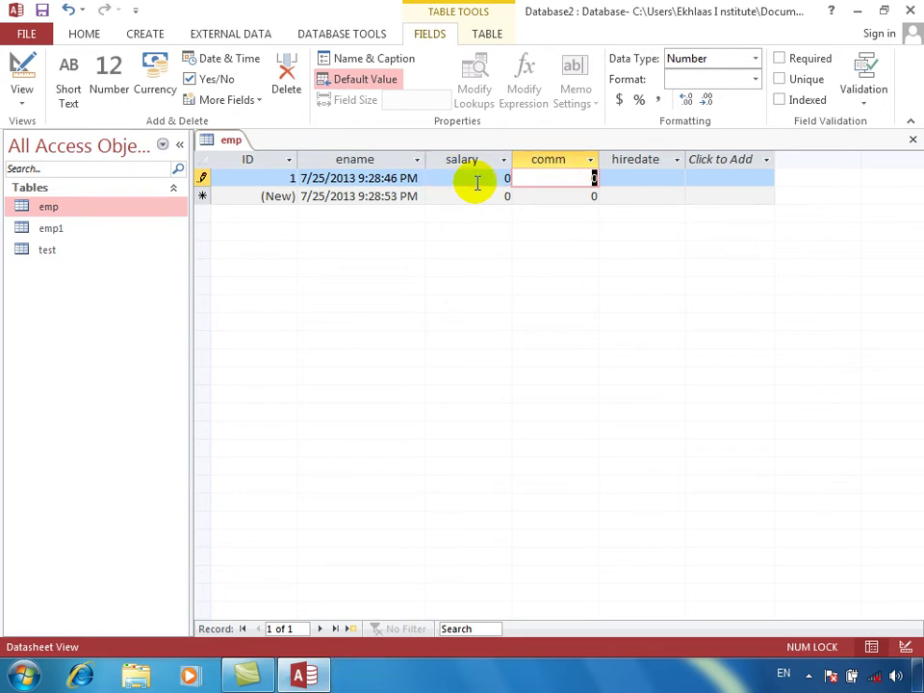
pyautogui.press('Tab')
pyautogui.press('Tab')
pyautogui.press('Tab')
pyautogui.press('Tab')
pyautogui.press('Tab')
pyautogui.press('Tab')
pyautogui.press('Tab')
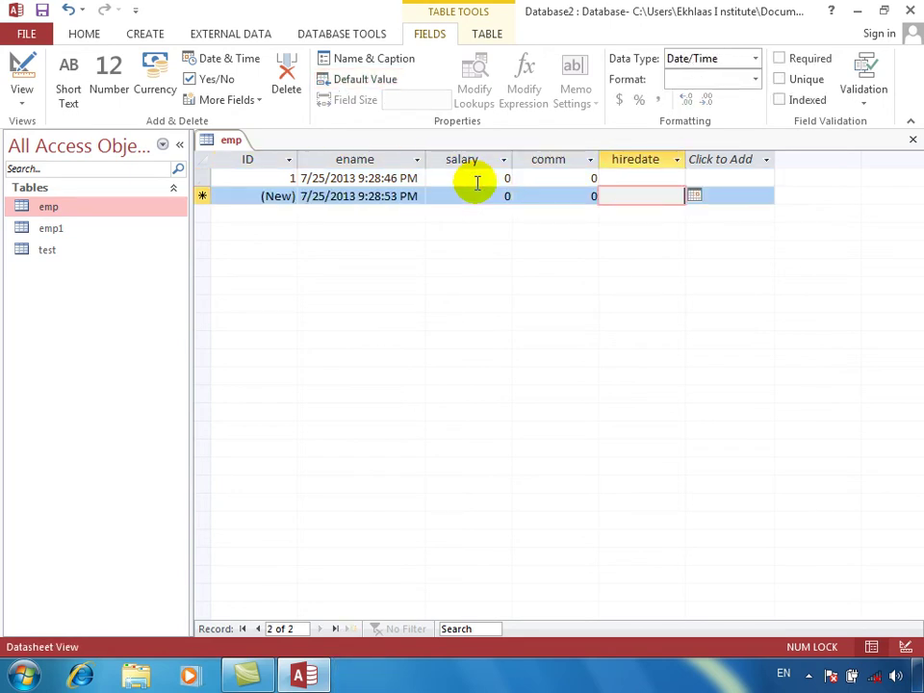
# Remove the default value expression from the ename field
pyautogui.click(366, 197)
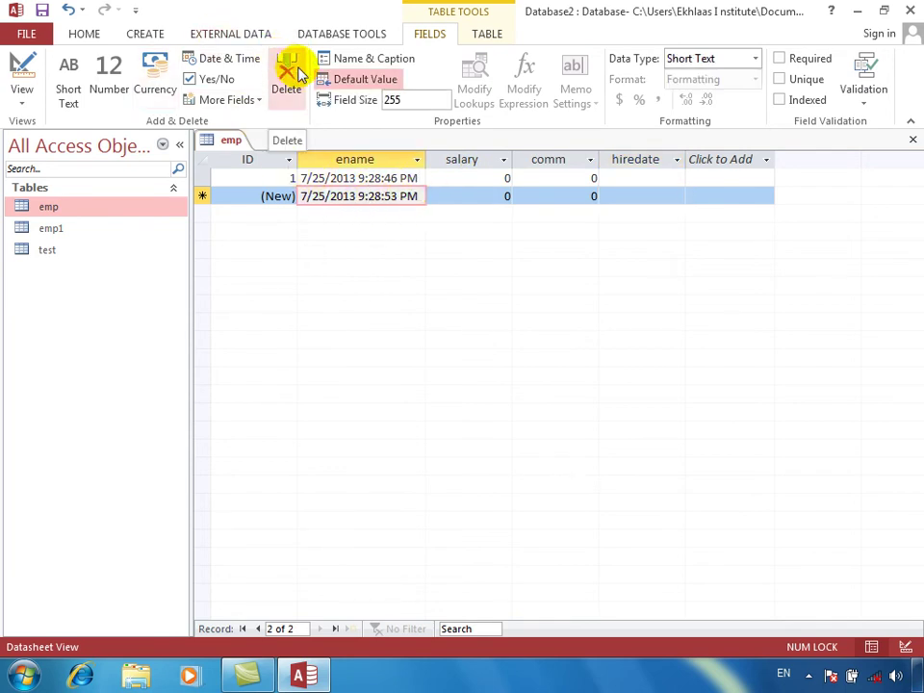
pyautogui.click(337, 85)
pyautogui.doubleClick(334, 158)
pyautogui.press('Delete')
pyautogui.click(644, 161)
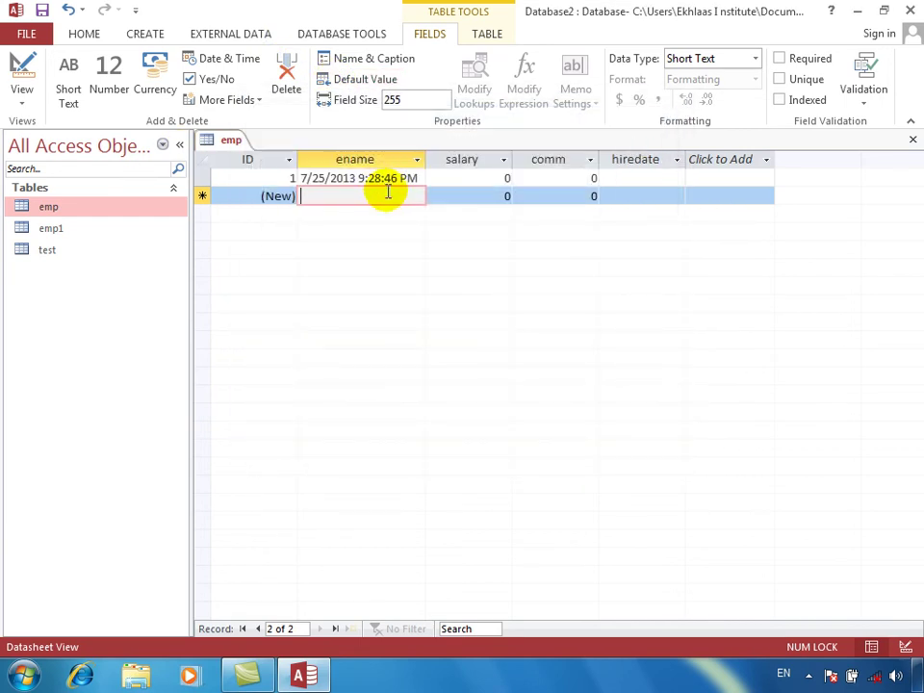
# Clear the ename value in the first record and move on to its salary field
pyautogui.press('Up')
pyautogui.press('Delete')
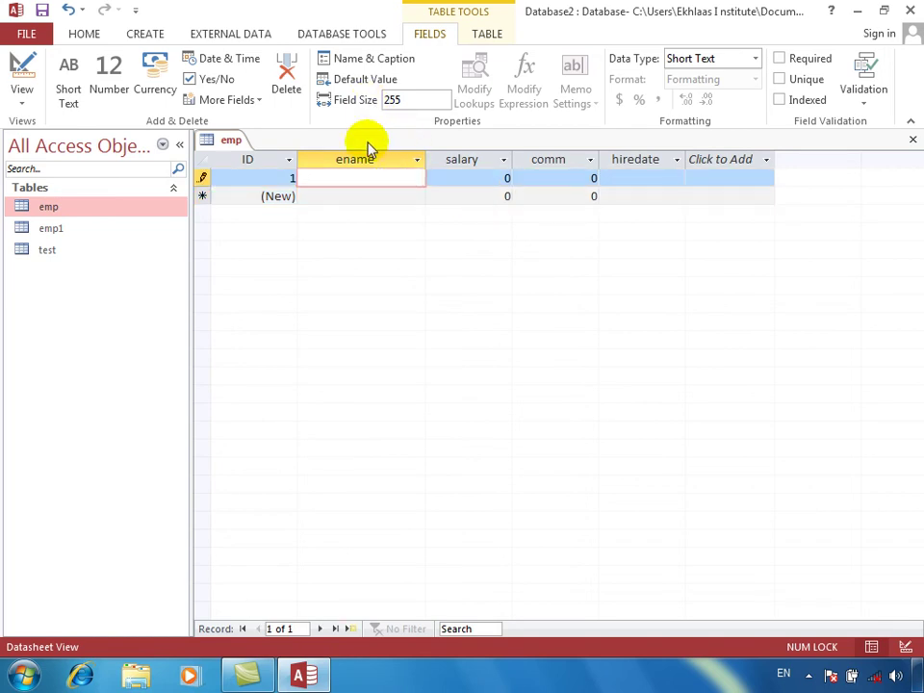
pyautogui.click(367, 178)
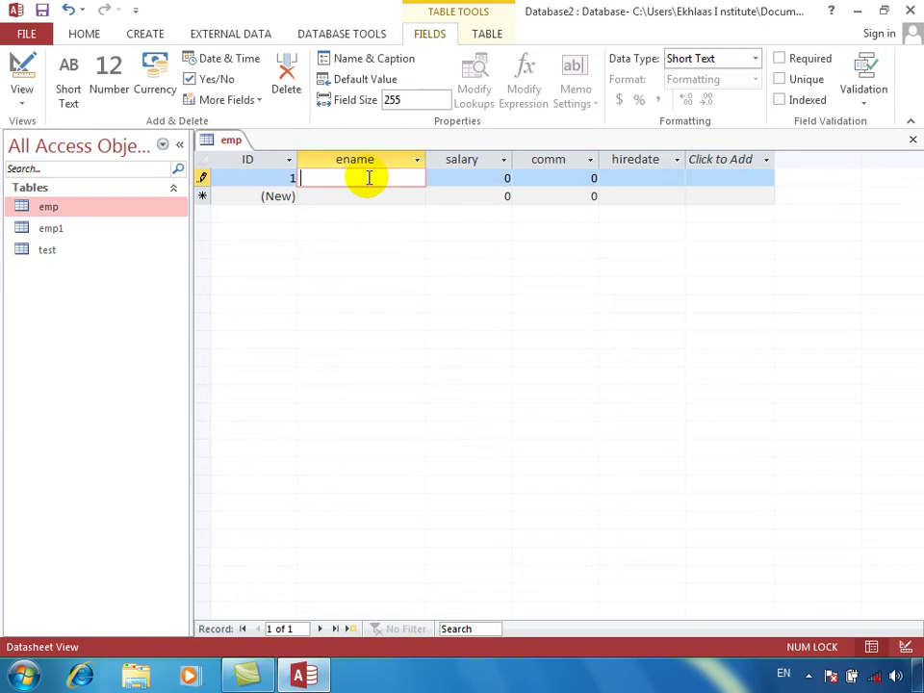
pyautogui.click(409, 103)
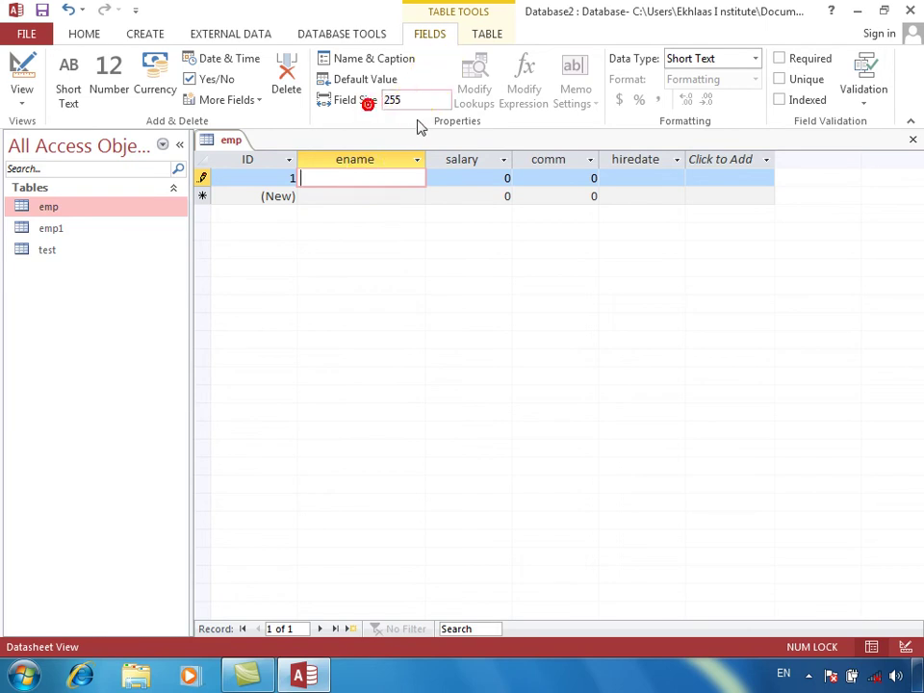
pyautogui.click(443, 178)
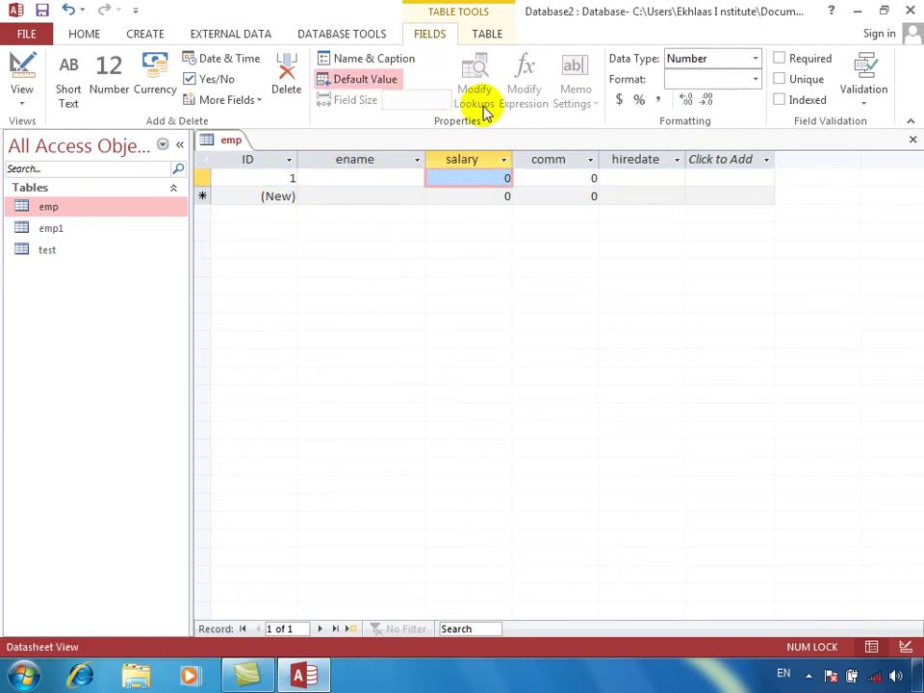
# In Design view, add a gender field to the emp table and start the Lookup Wizard for a typed-in value list
pyautogui.click(23, 66)
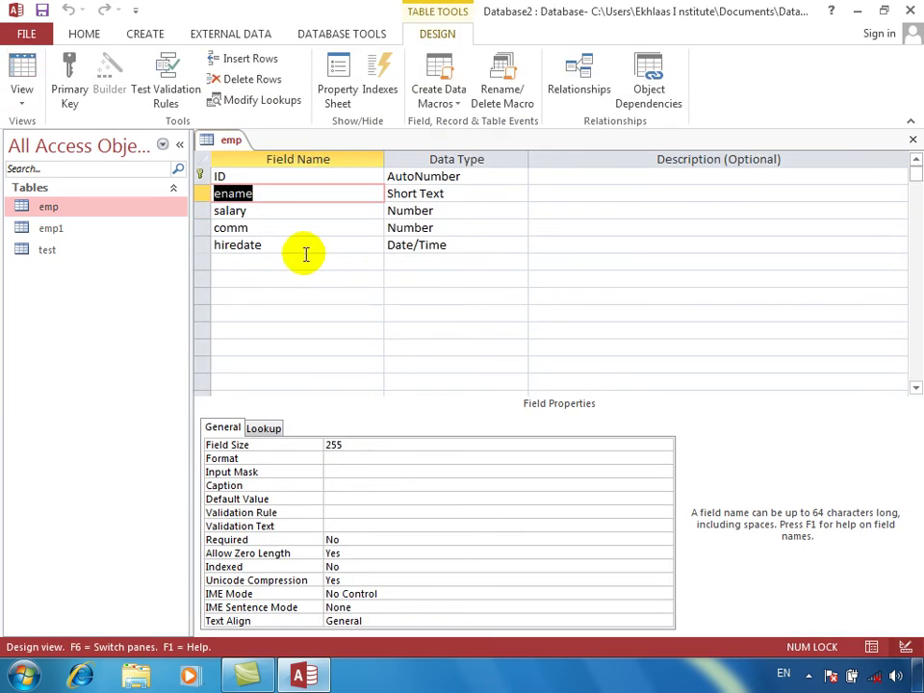
pyautogui.click(253, 225)
pyautogui.click(236, 262)
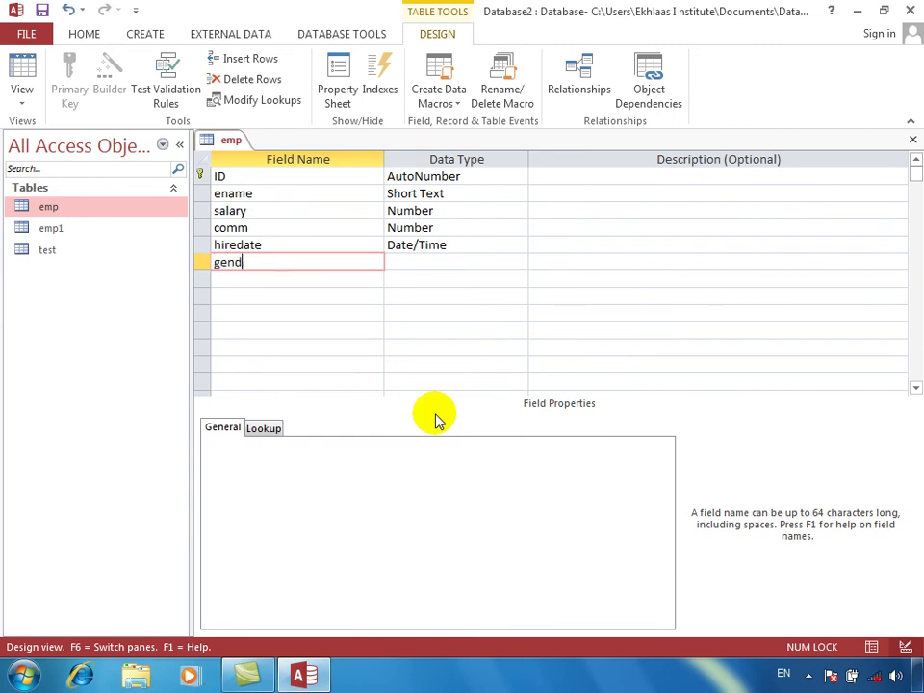
pyautogui.press('Tab')
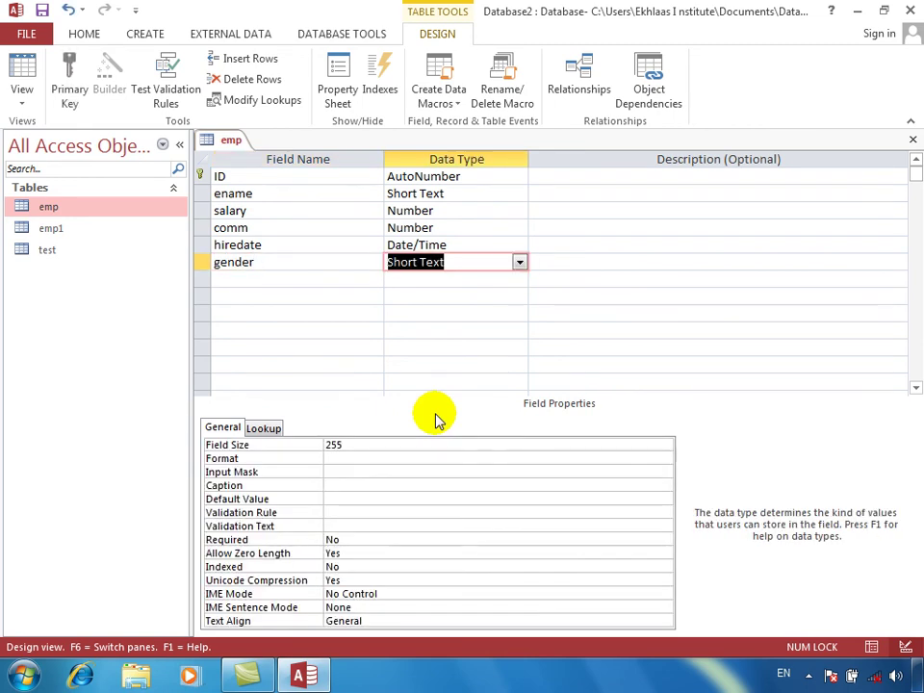
pyautogui.write('lookup Wizard...')
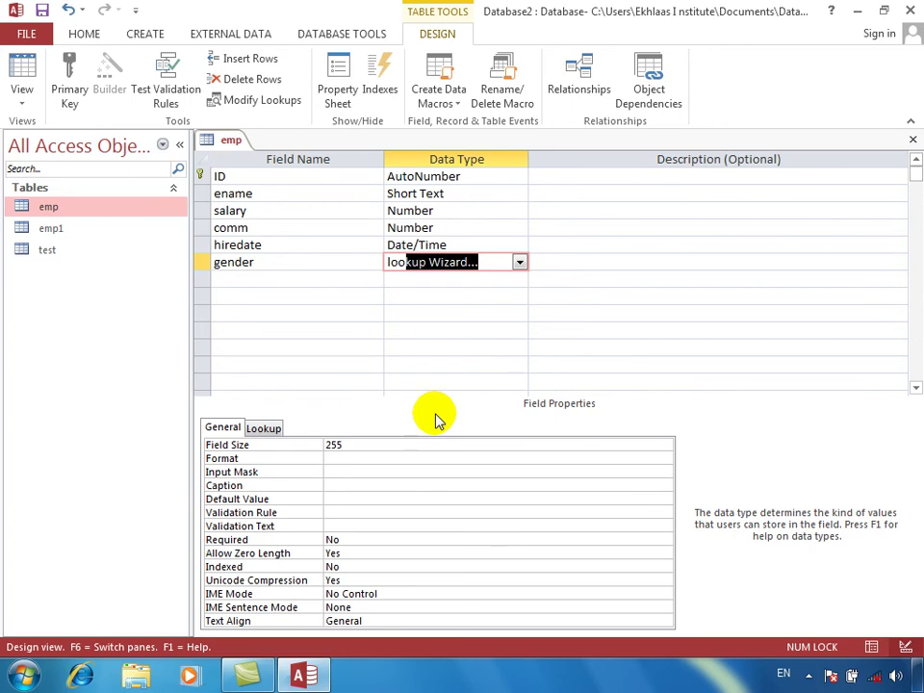
pyautogui.press('Down')
pyautogui.press('Return')
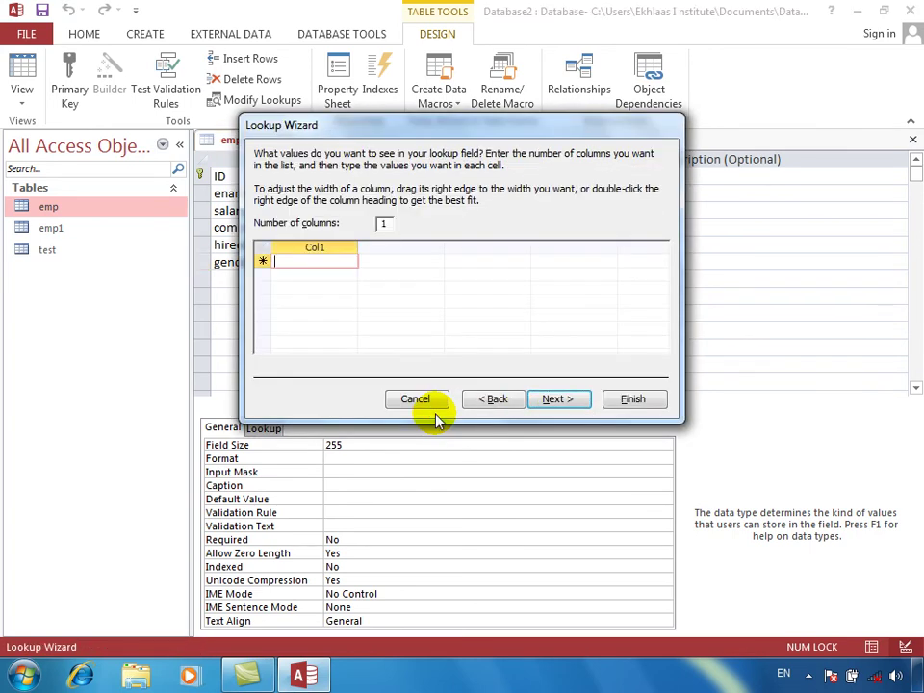
# Enter male and female as the gender lookup values and finish the wizard with the label gender
pyautogui.write('male')
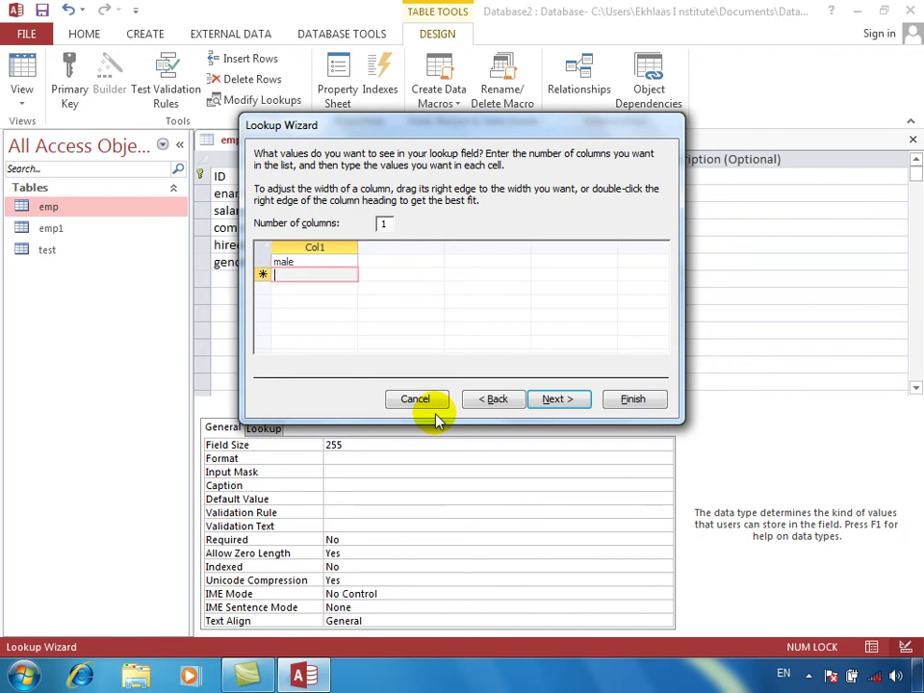
pyautogui.press('Return')
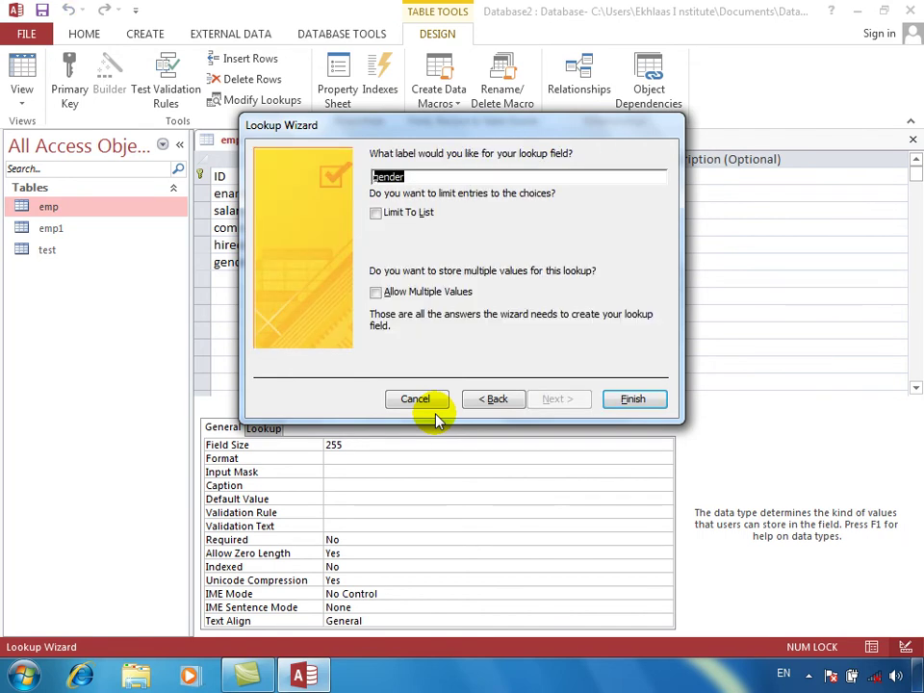
pyautogui.press('Return')
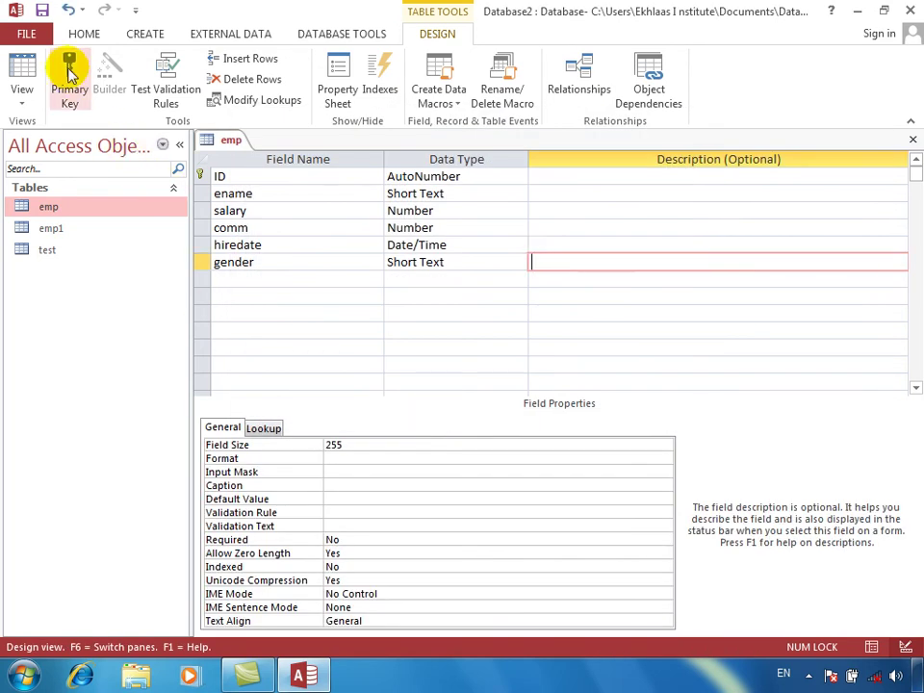
# Save the emp table, return to Datasheet view and select the first record's gender field
pyautogui.click(21, 77)
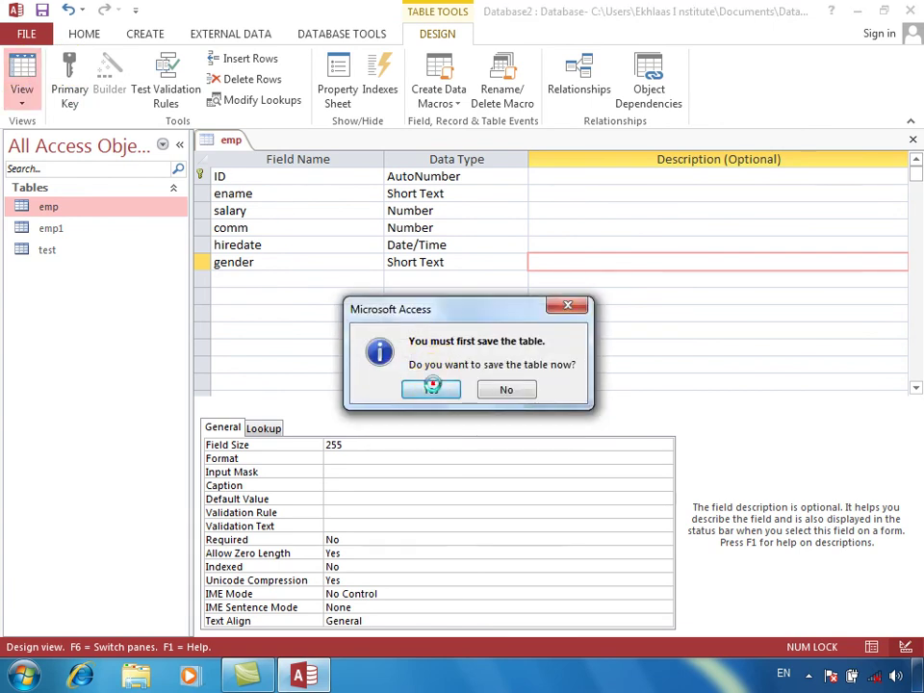
pyautogui.click(431, 389)
pyautogui.click(493, 179)
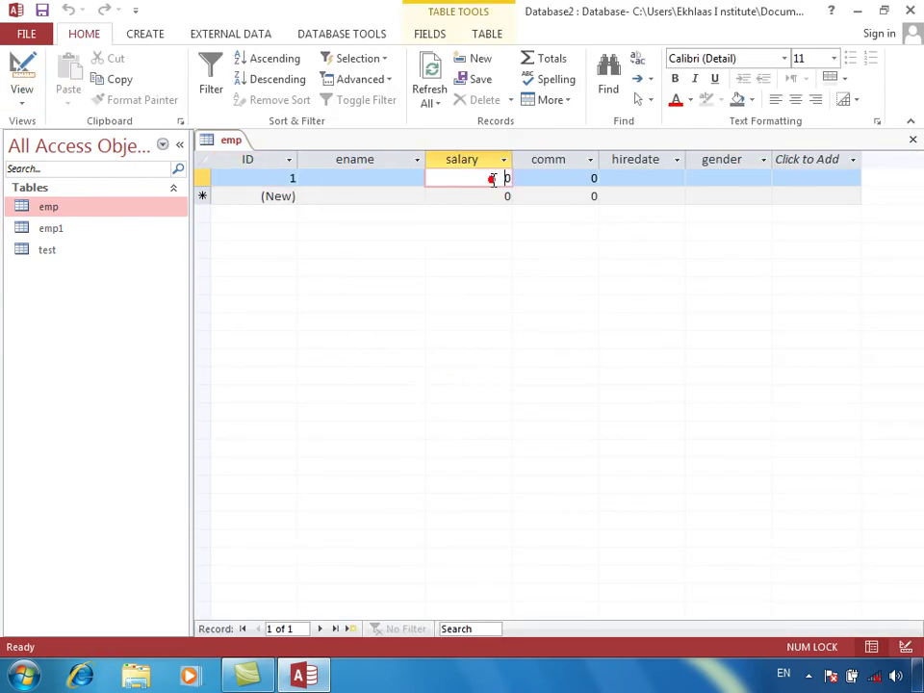
pyautogui.click(659, 179)
pyautogui.click(735, 180)
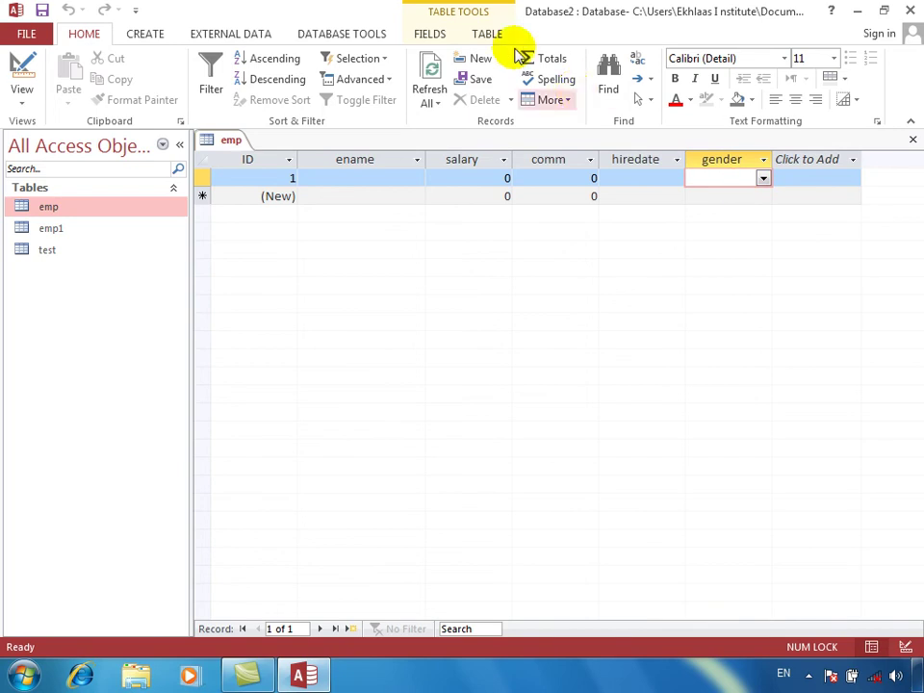
# Modify the gender field's lookup to include a third value, "it", and open the first record's list of gender choices
pyautogui.click(429, 34)
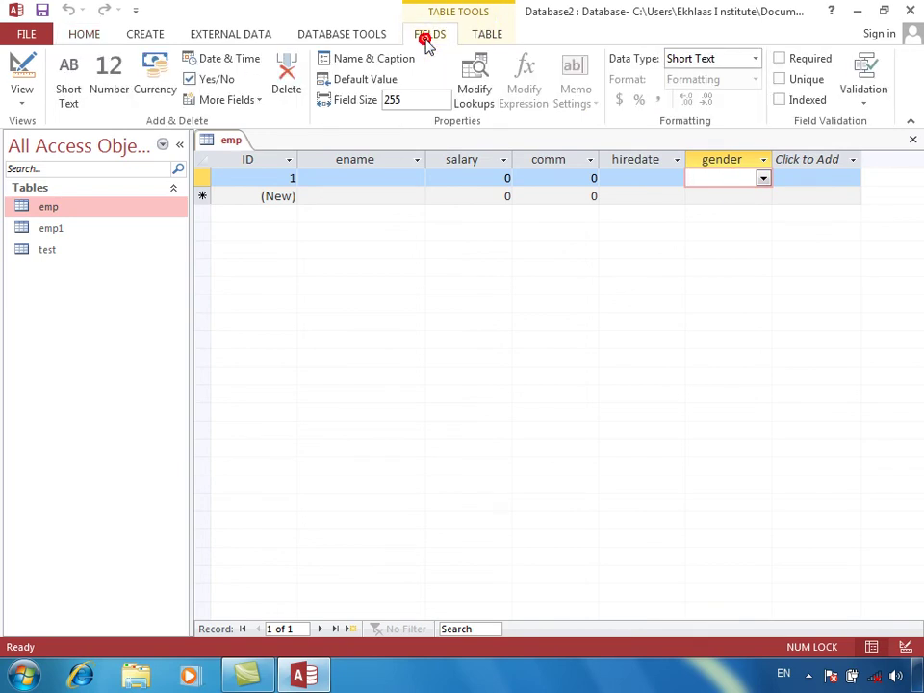
pyautogui.click(480, 89)
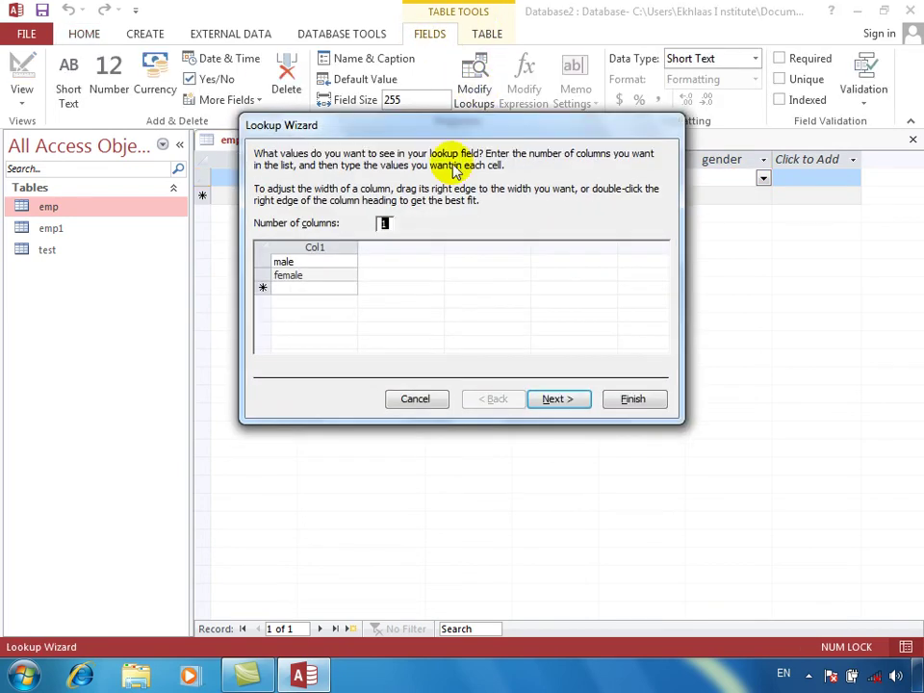
pyautogui.click(320, 289)
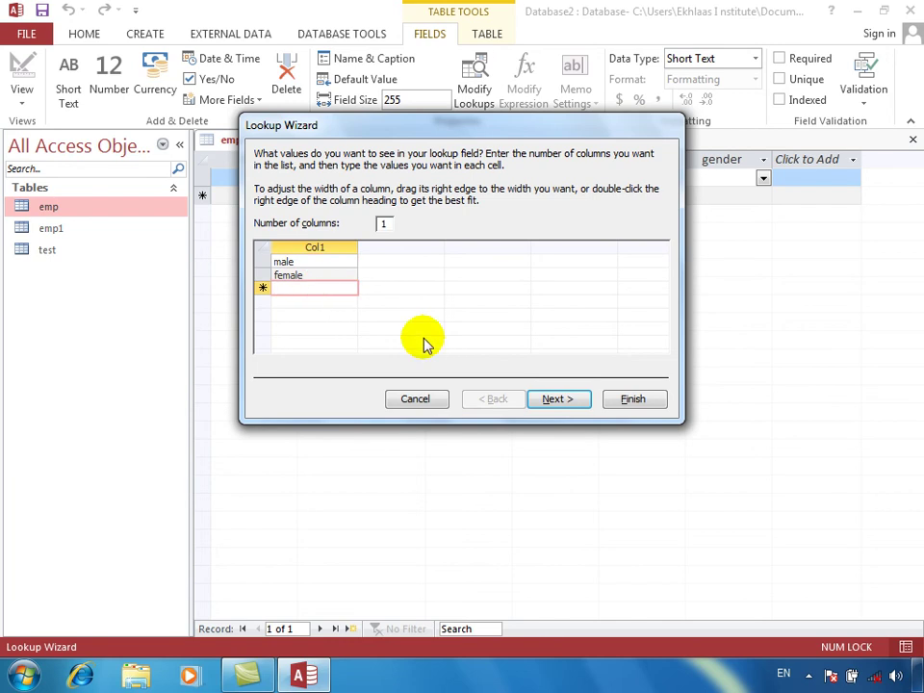
pyautogui.write('t')
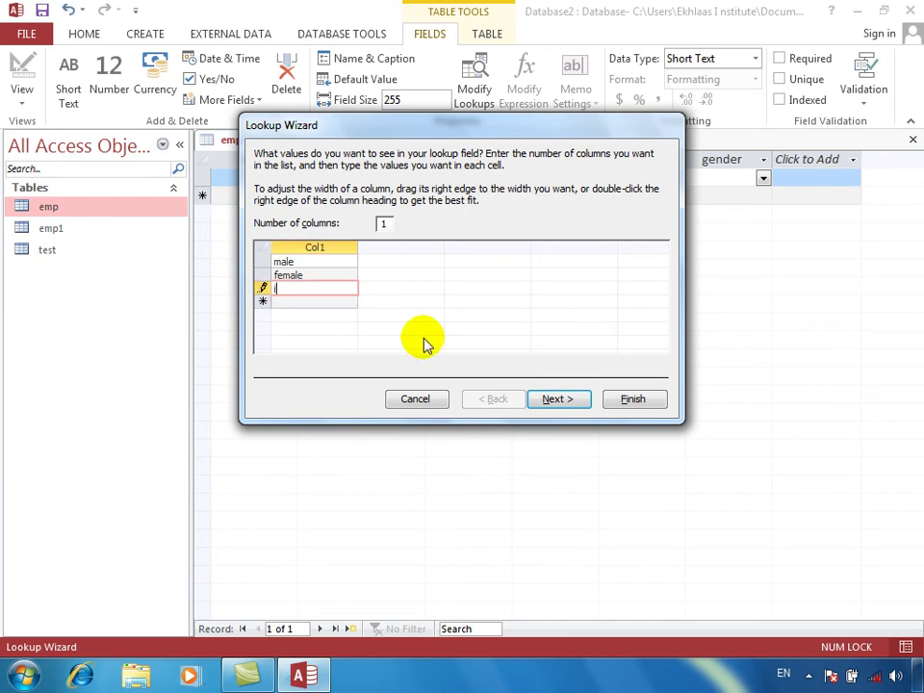
pyautogui.press('Return')
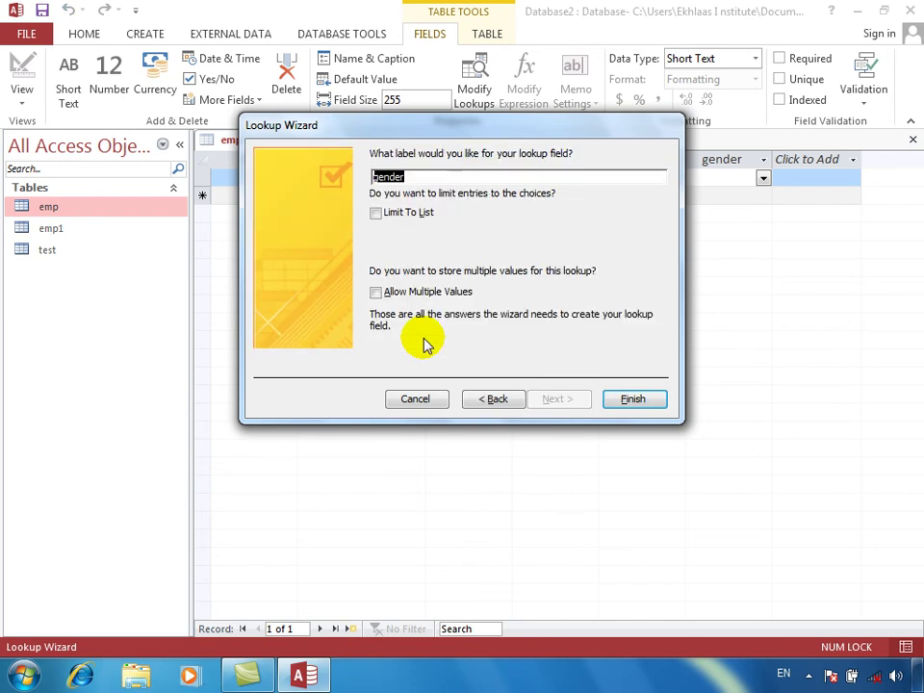
pyautogui.press('Return')
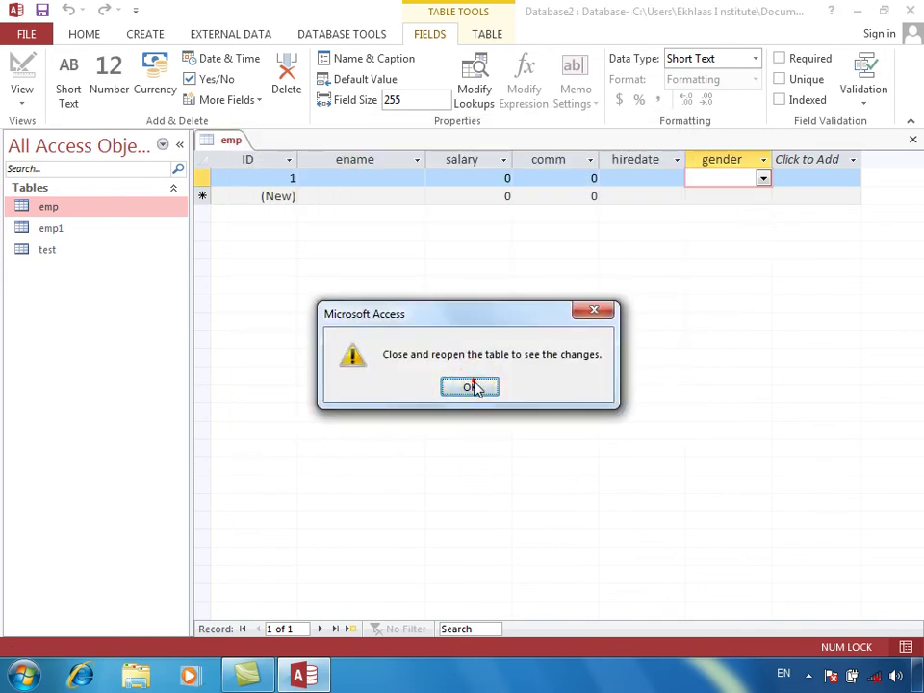
pyautogui.click(472, 388)
pyautogui.click(757, 186)
pyautogui.click(764, 190)
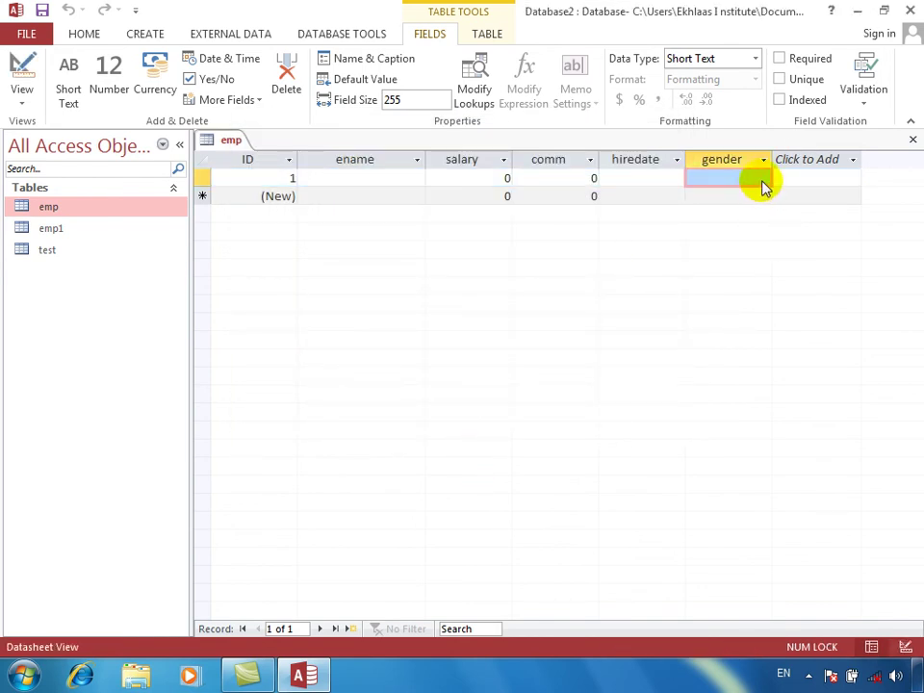
pyautogui.click(763, 183)
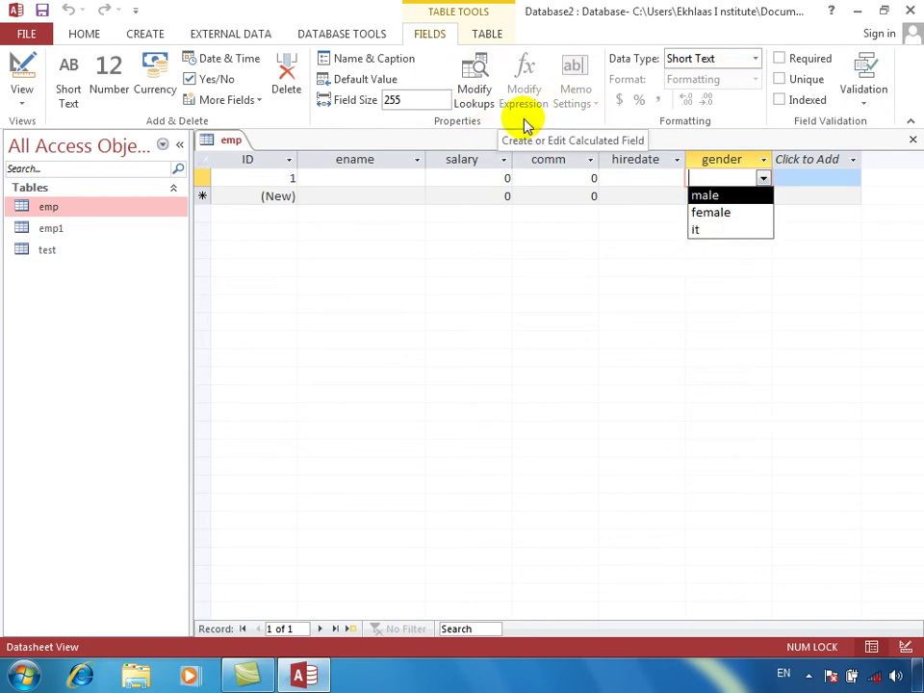
# In Design view, add a field named total with the Calculated data type
pyautogui.click(14, 72)
pyautogui.click(273, 284)
pyautogui.write('tota')
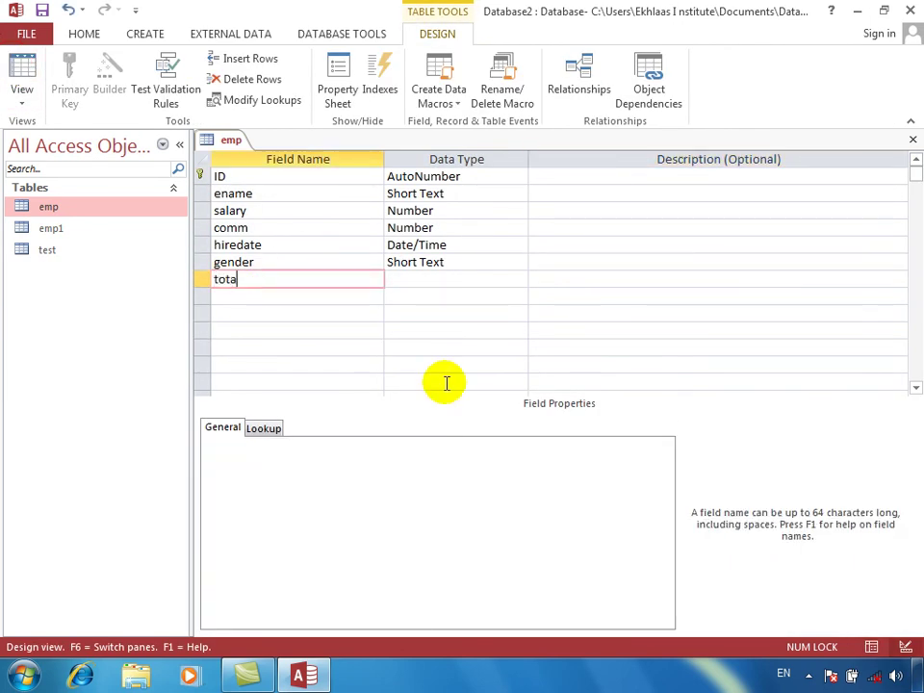
pyautogui.write('l')
pyautogui.press('Tab')
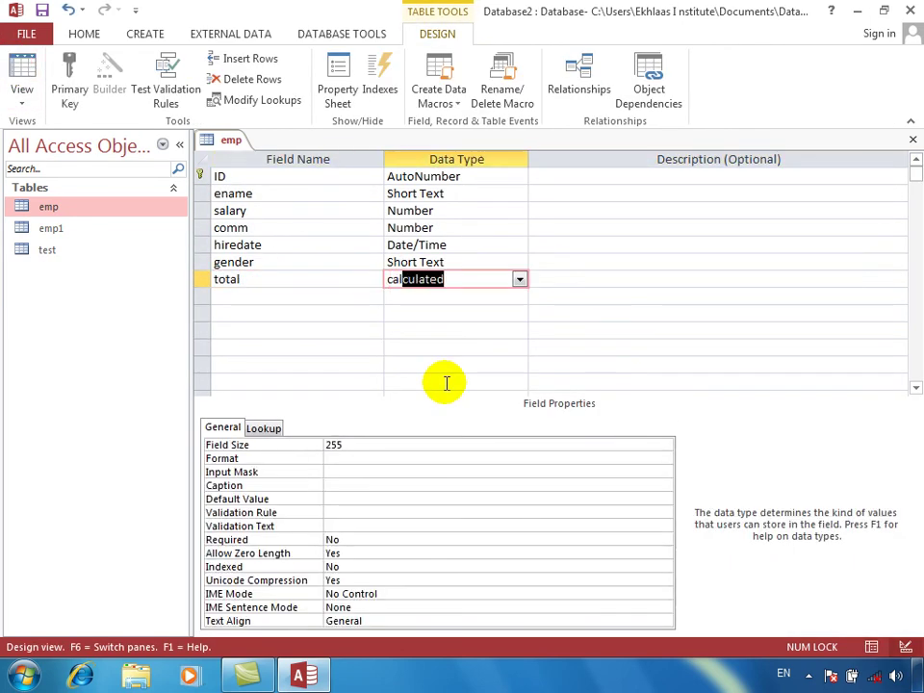
pyautogui.press('Return')
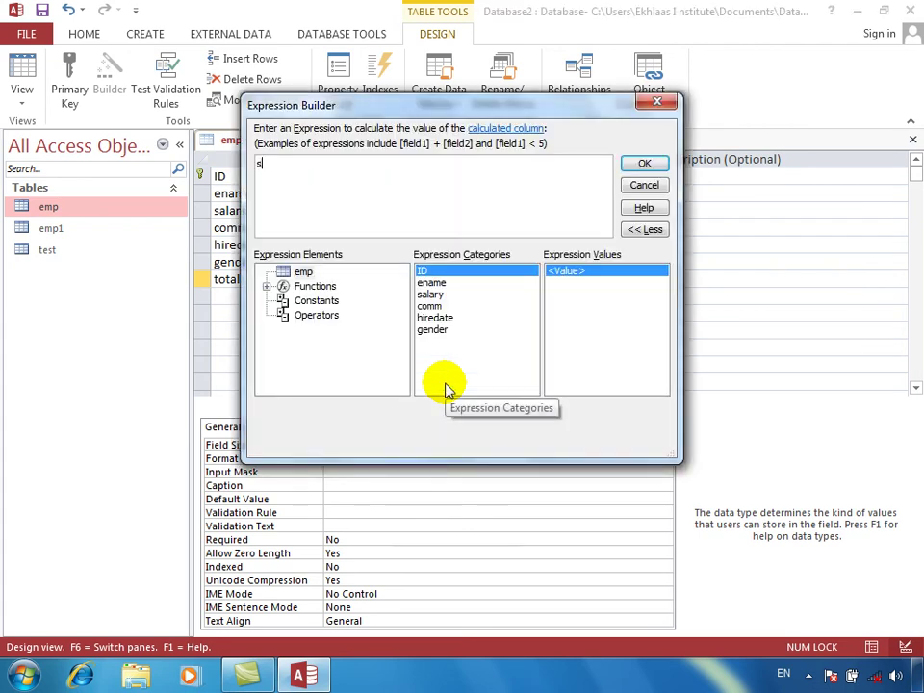
# Set the total field's expression to [salary]+[comm], then save the table and switch to Datasheet view
pyautogui.write('sala')
pyautogui.write('ry]+[co')
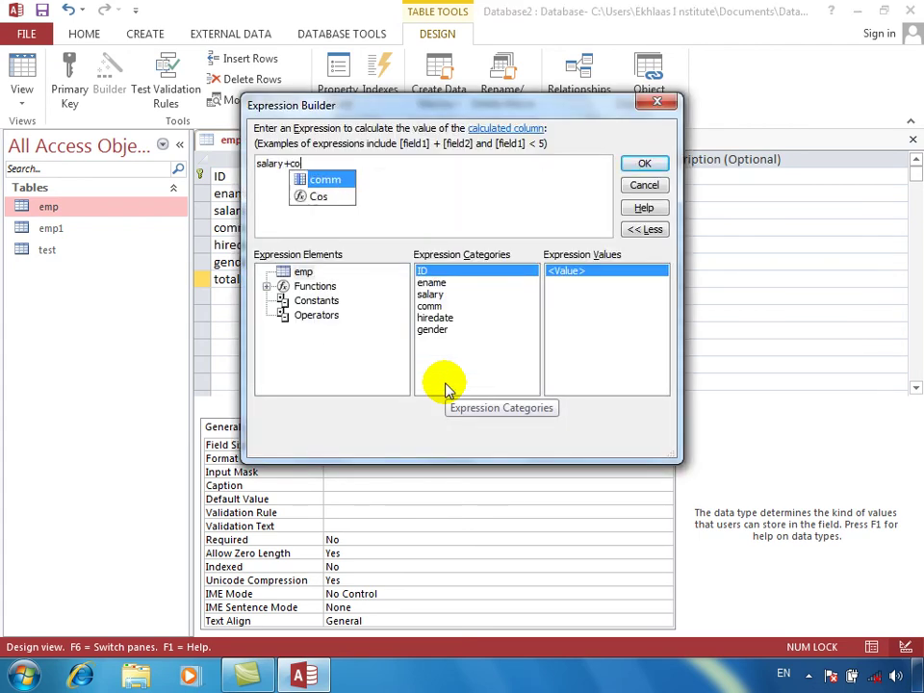
pyautogui.write('mm')
pyautogui.press('Return')
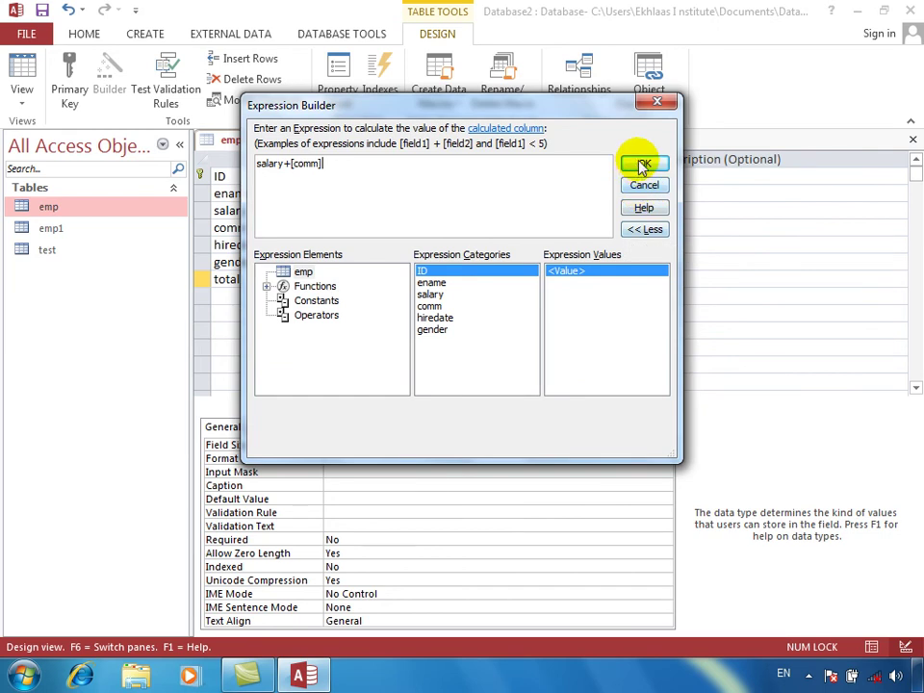
pyautogui.click(644, 164)
pyautogui.click(22, 72)
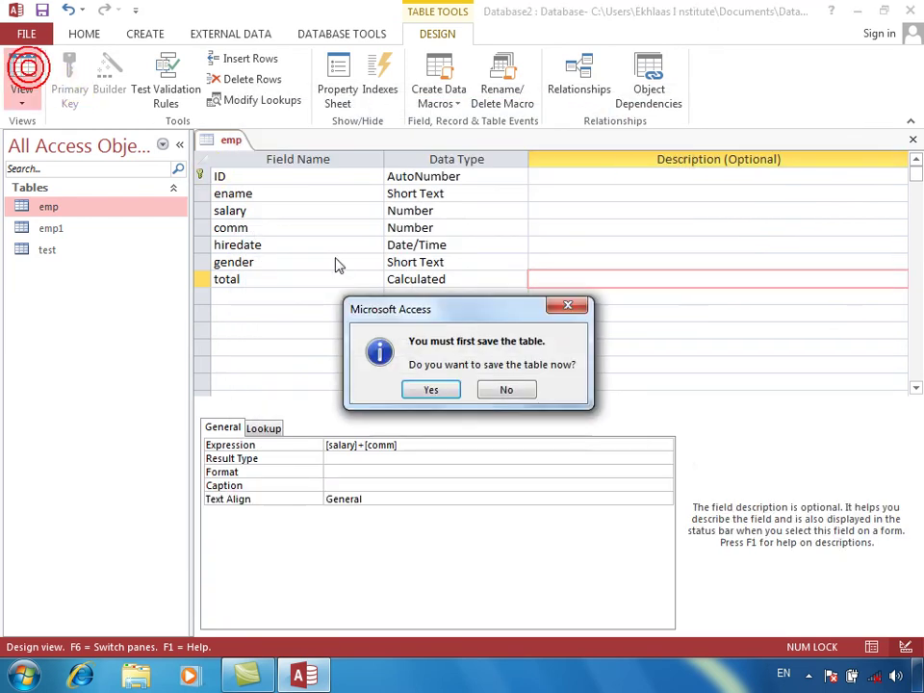
pyautogui.press('Return')
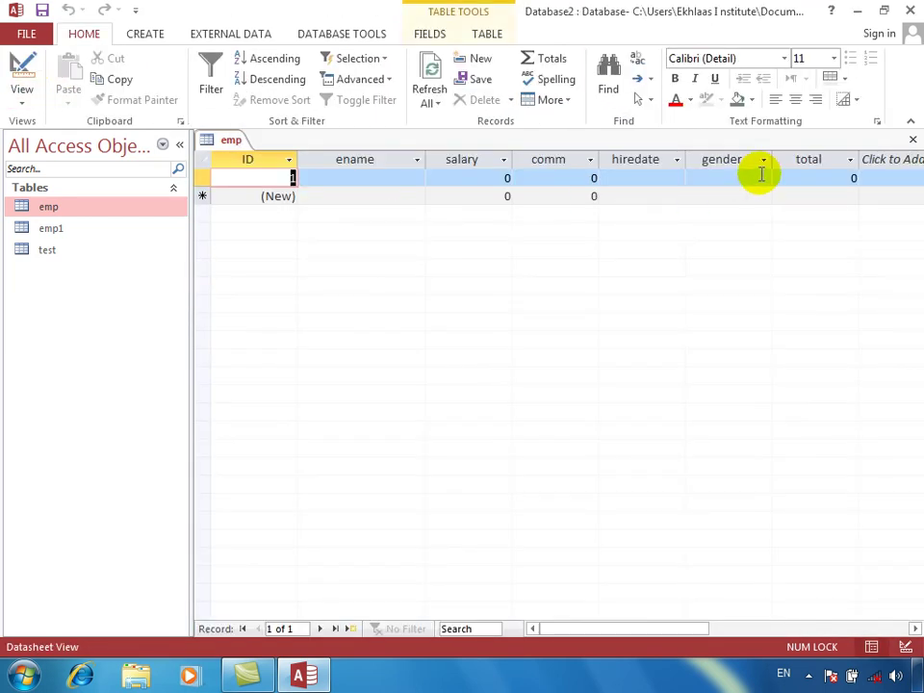
# Insert a new field before comm in the emp datasheet and rename it taxt
pyautogui.click(553, 160)
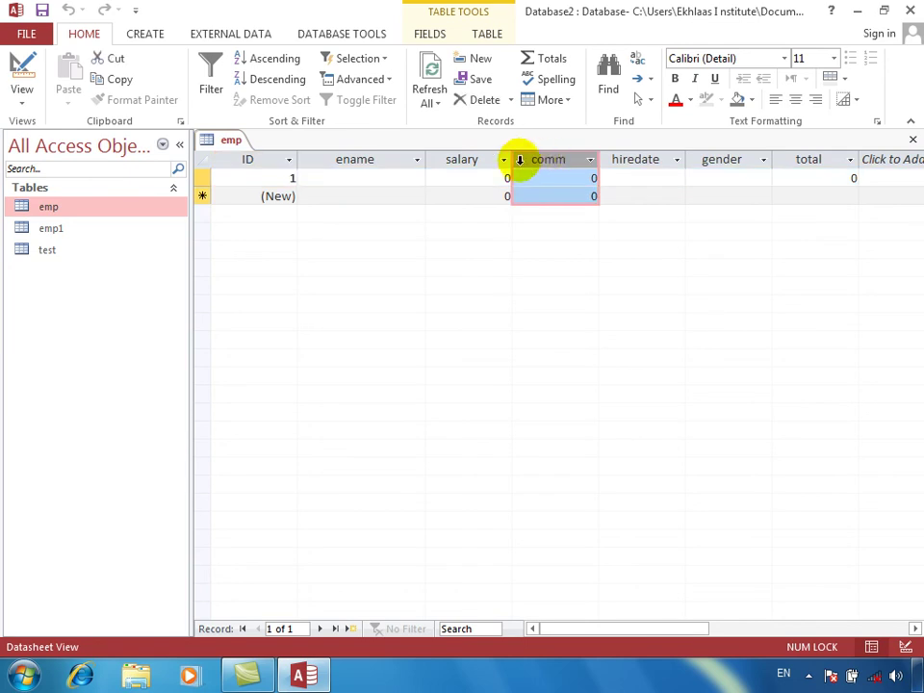
pyautogui.rightClick(578, 166)
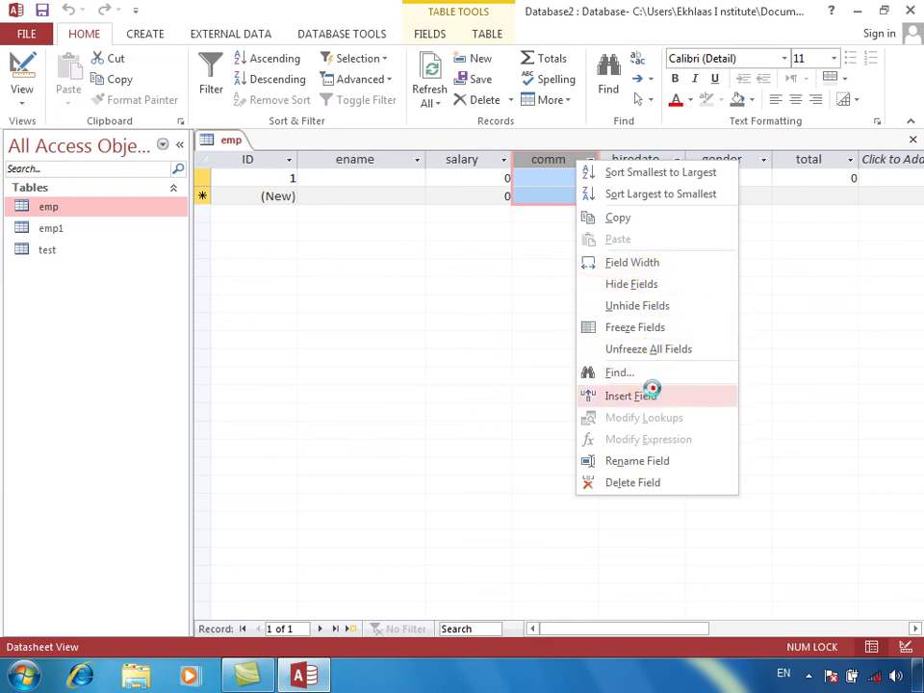
pyautogui.click(654, 393)
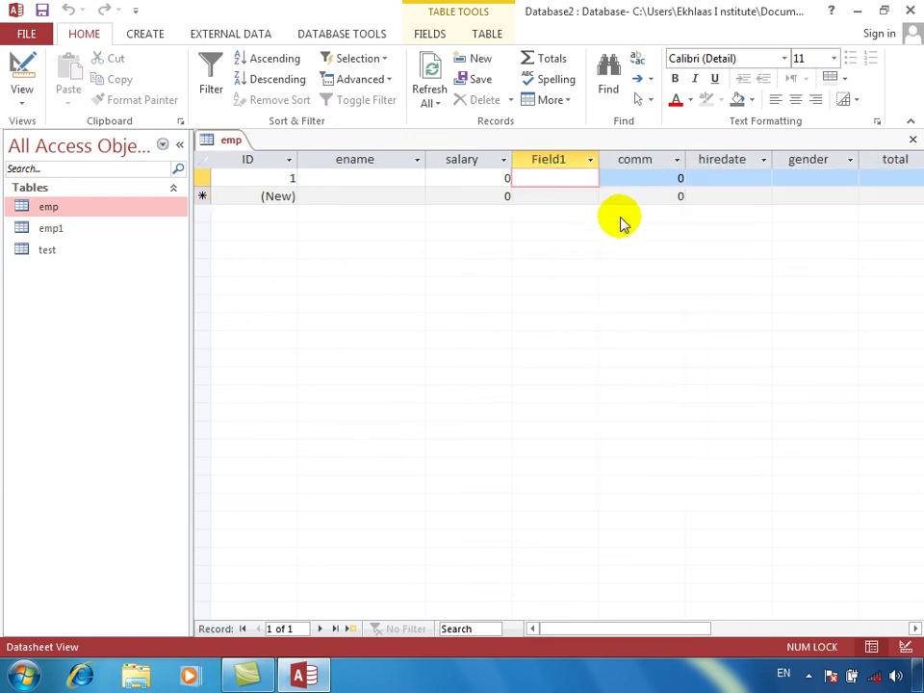
pyautogui.click(562, 177)
pyautogui.click(558, 162)
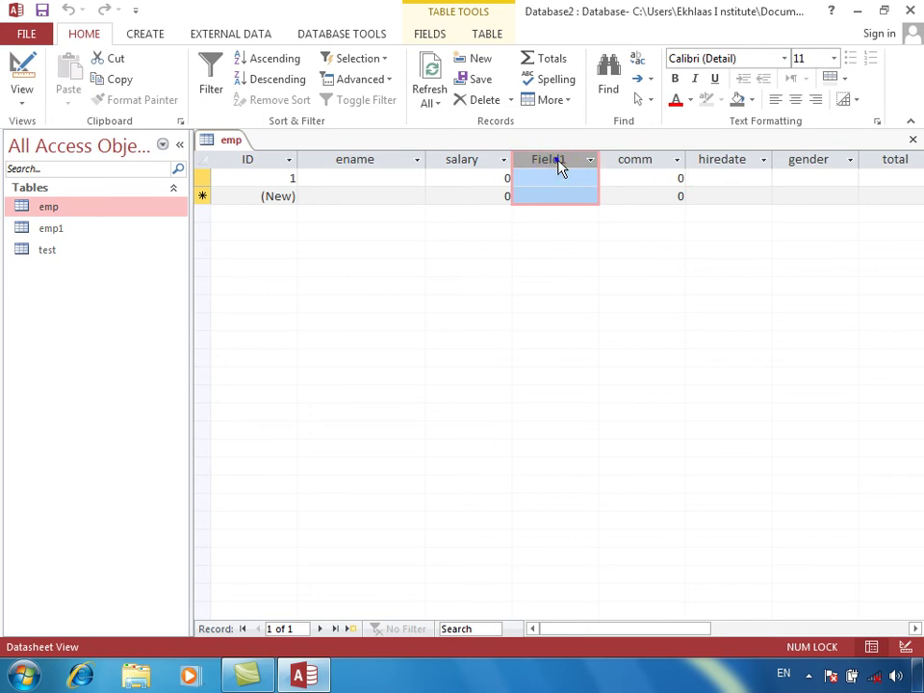
pyautogui.rightClick(558, 164)
pyautogui.click(622, 460)
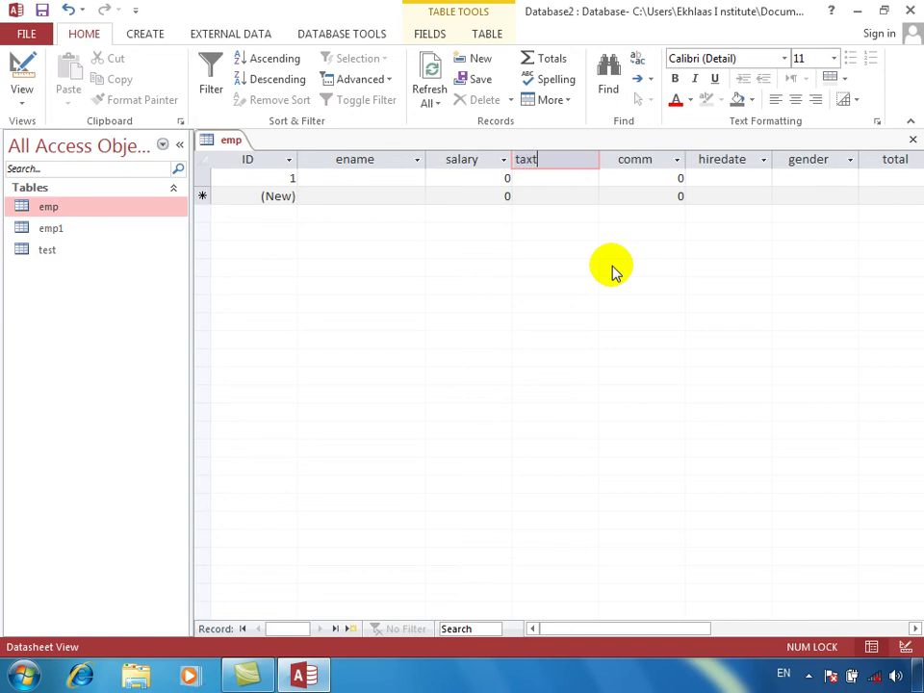
pyautogui.press('Return')
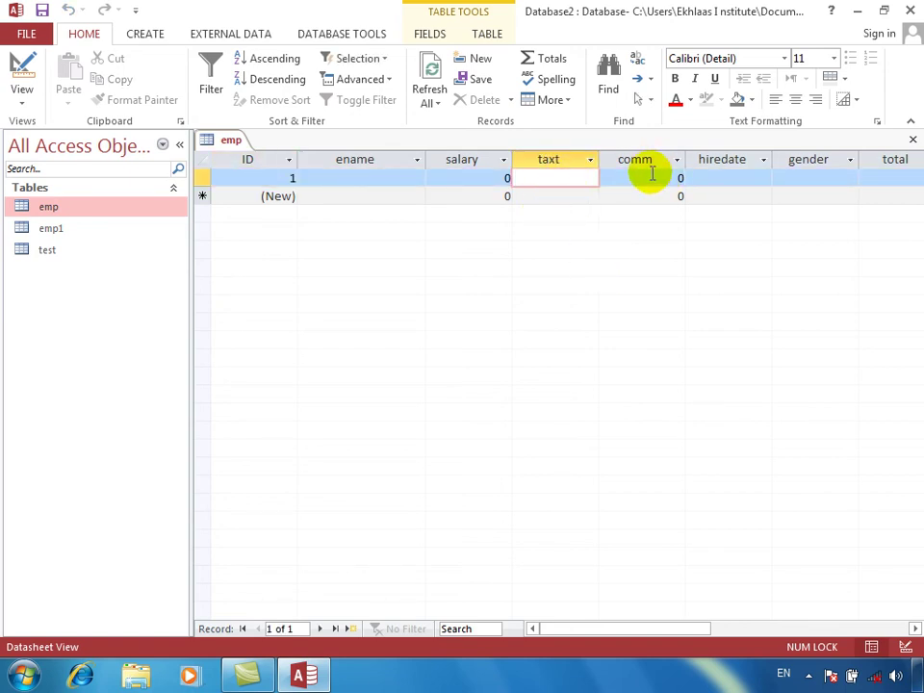
# Modify the total field's expression to [salary]+[comm]-[taxt]
pyautogui.click(916, 629)
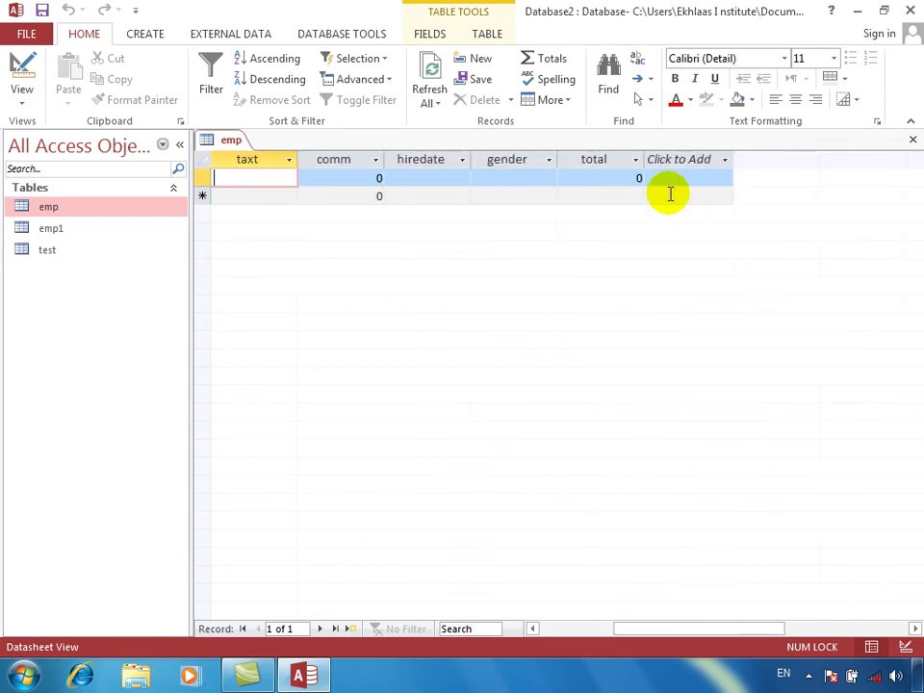
pyautogui.click(626, 180)
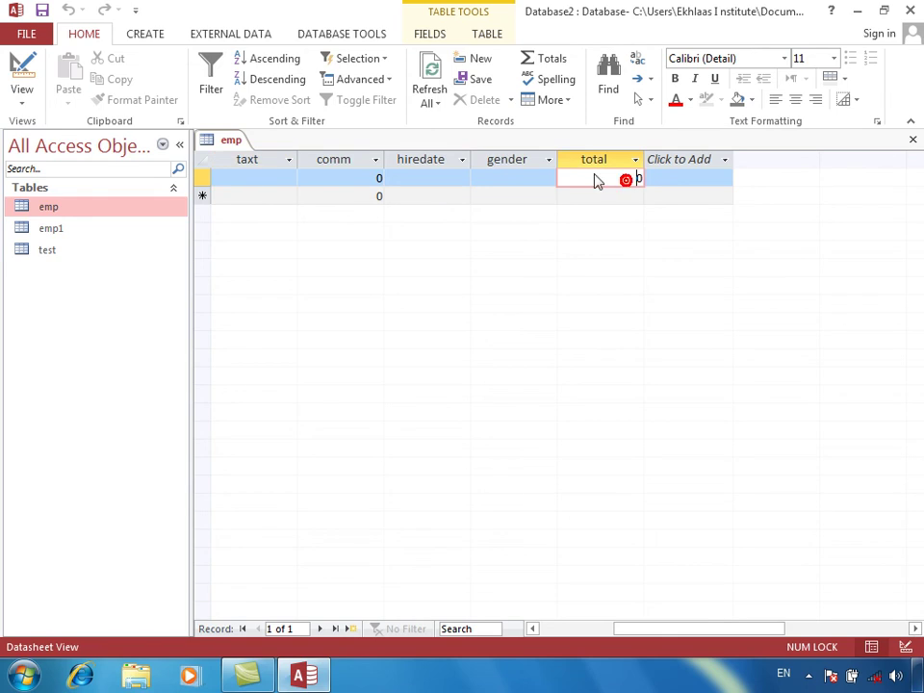
pyautogui.click(431, 35)
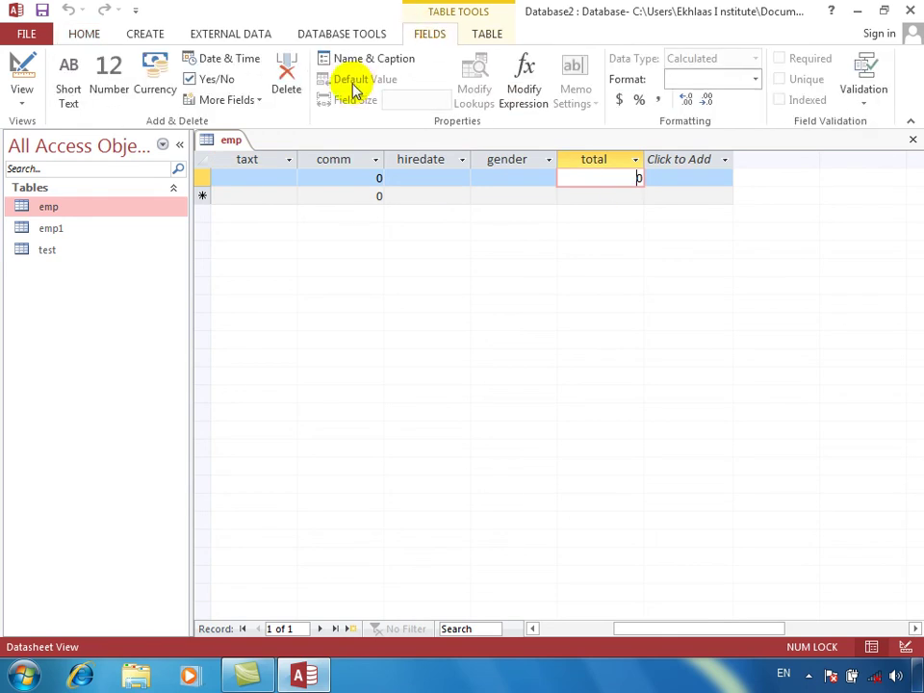
pyautogui.click(532, 101)
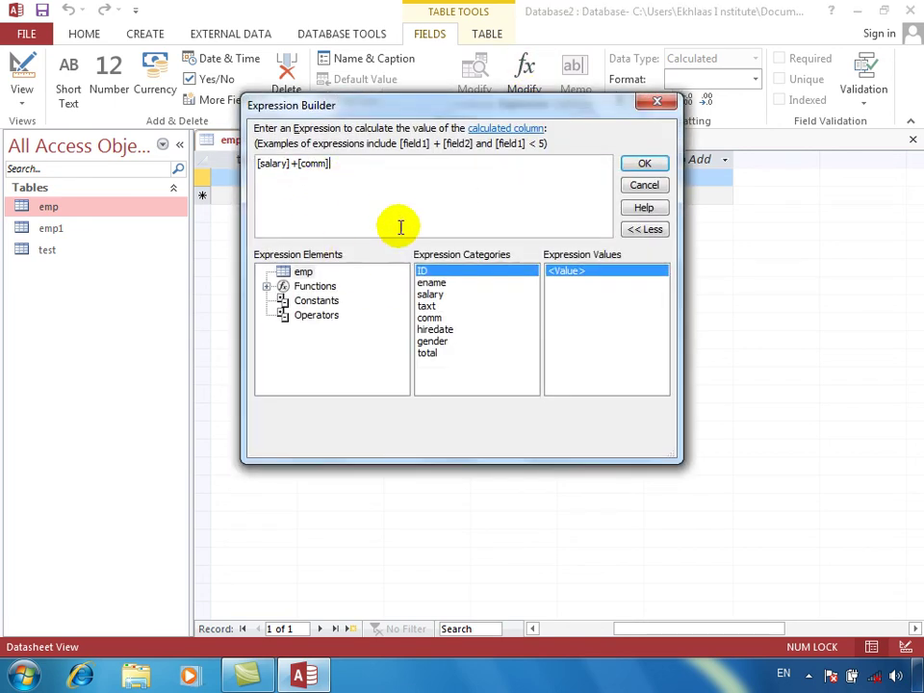
pyautogui.write('-taxt')
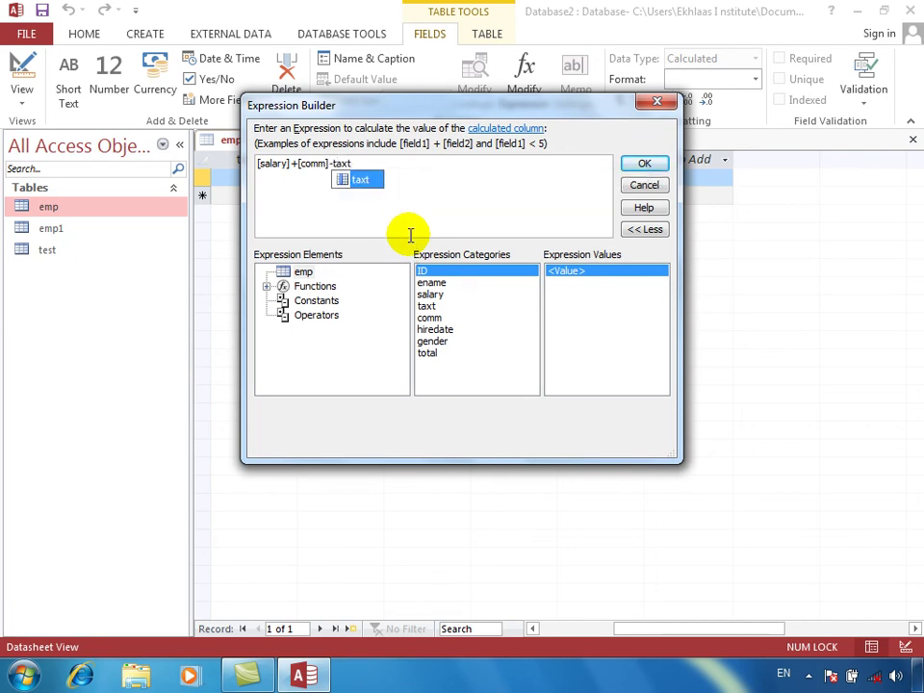
pyautogui.press('Tab')
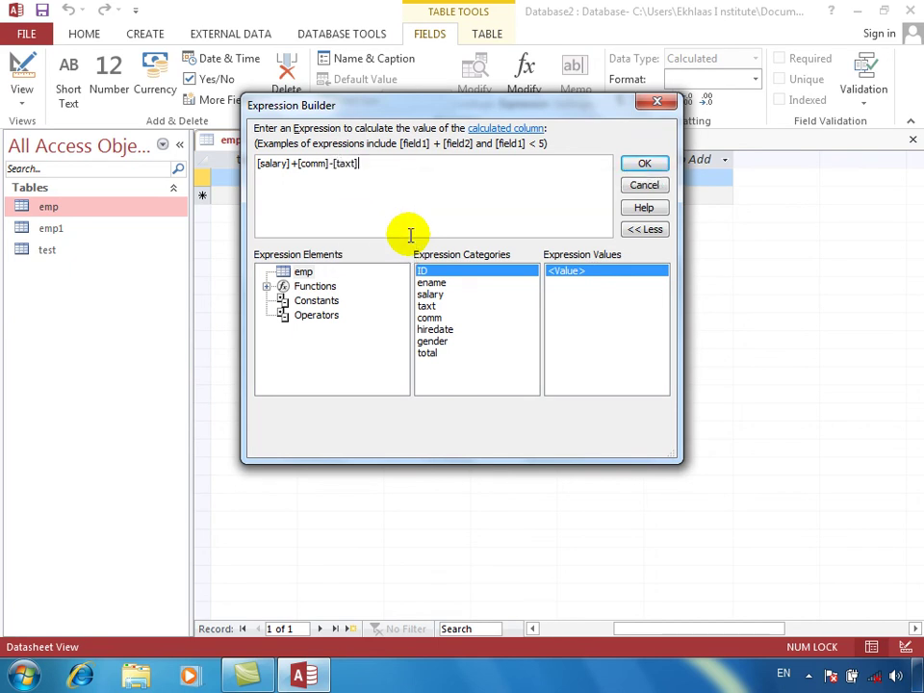
pyautogui.click(659, 166)
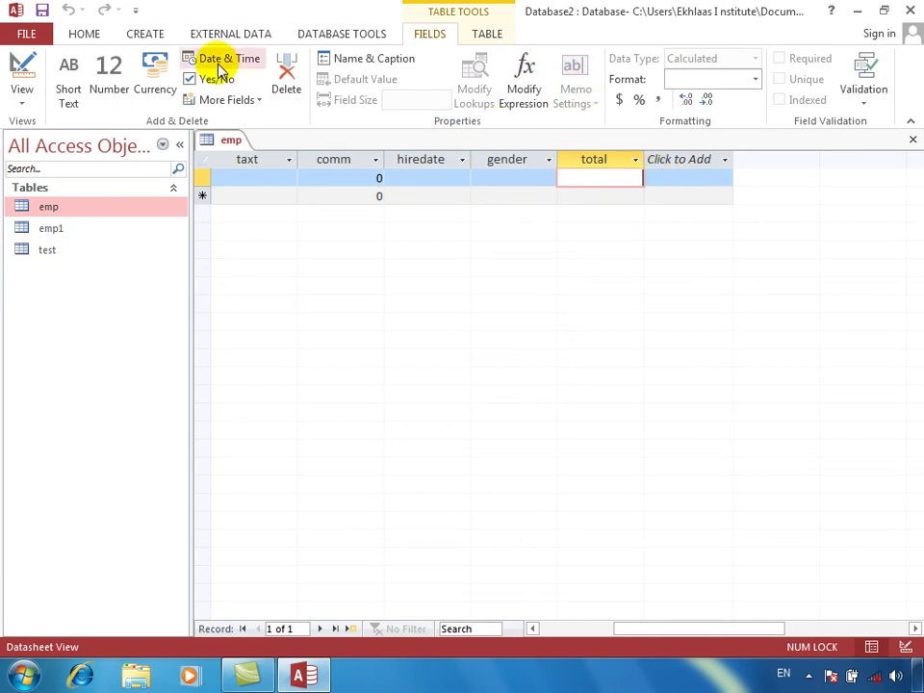
# In Design view, insert a Long Text field named information above salary, then save the table and return to Datasheet view
pyautogui.click(7, 66)
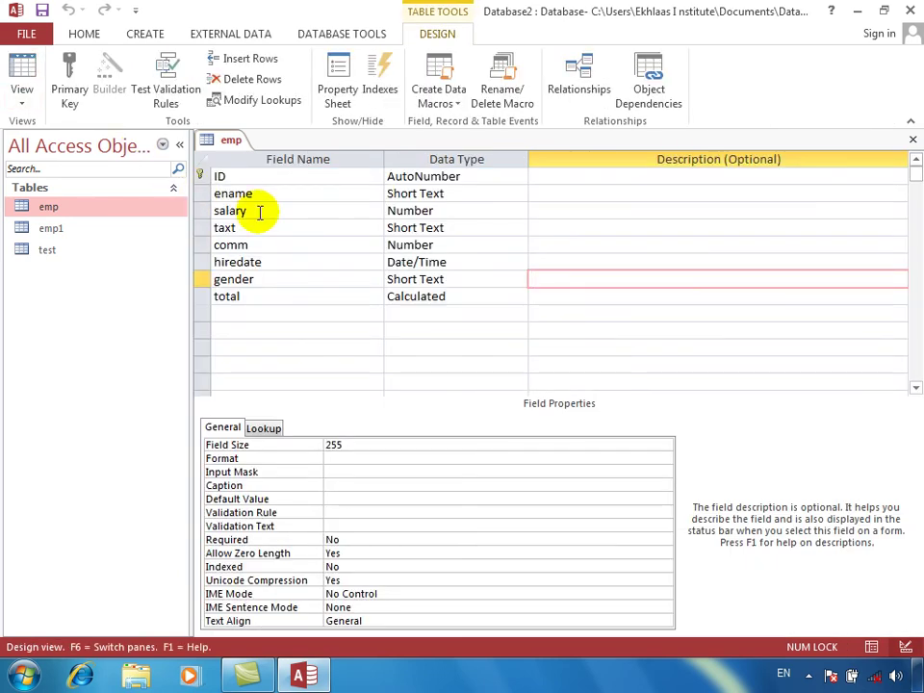
pyautogui.click(453, 209)
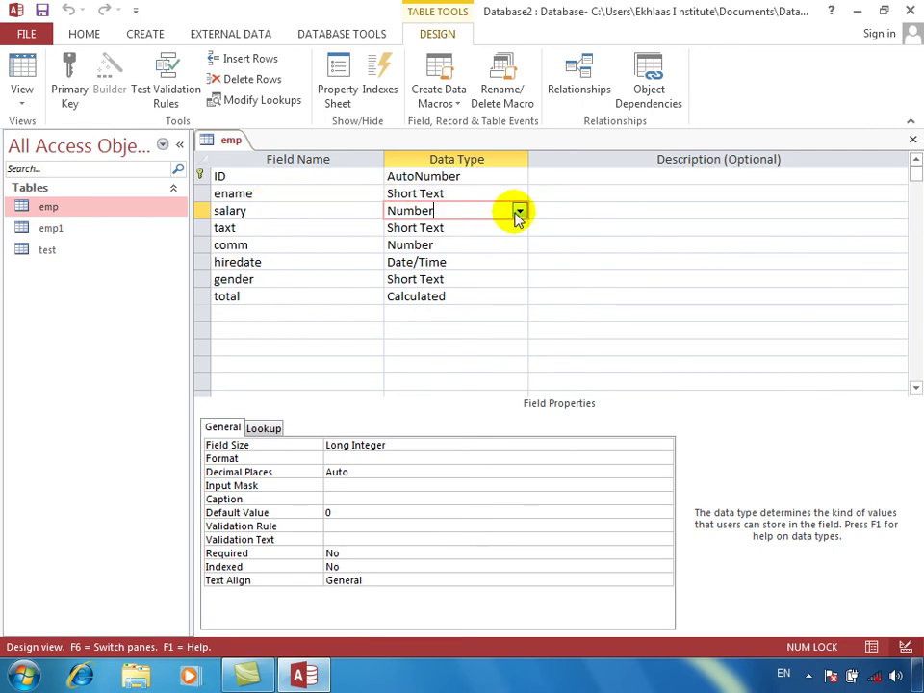
pyautogui.rightClick(197, 211)
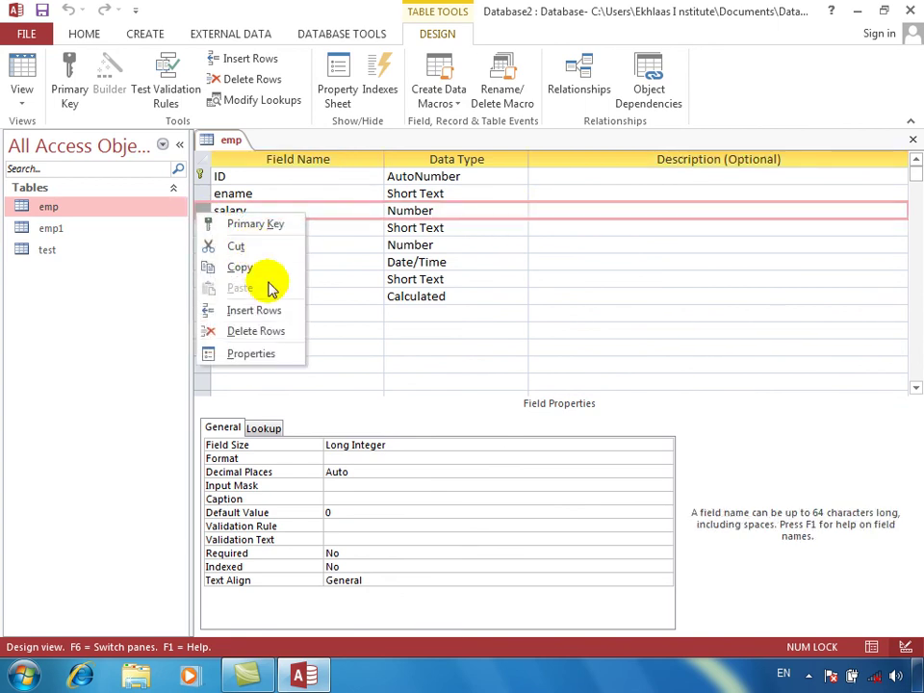
pyautogui.click(271, 310)
pyautogui.click(282, 209)
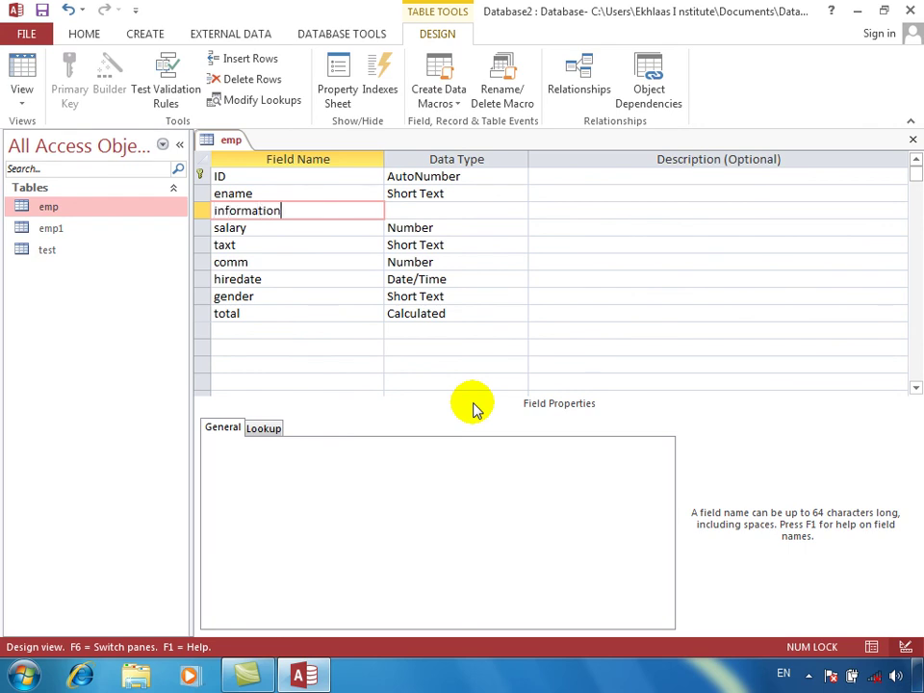
pyautogui.write('information')
pyautogui.press('Tab')
pyautogui.write('lo')
pyautogui.press('Tab')
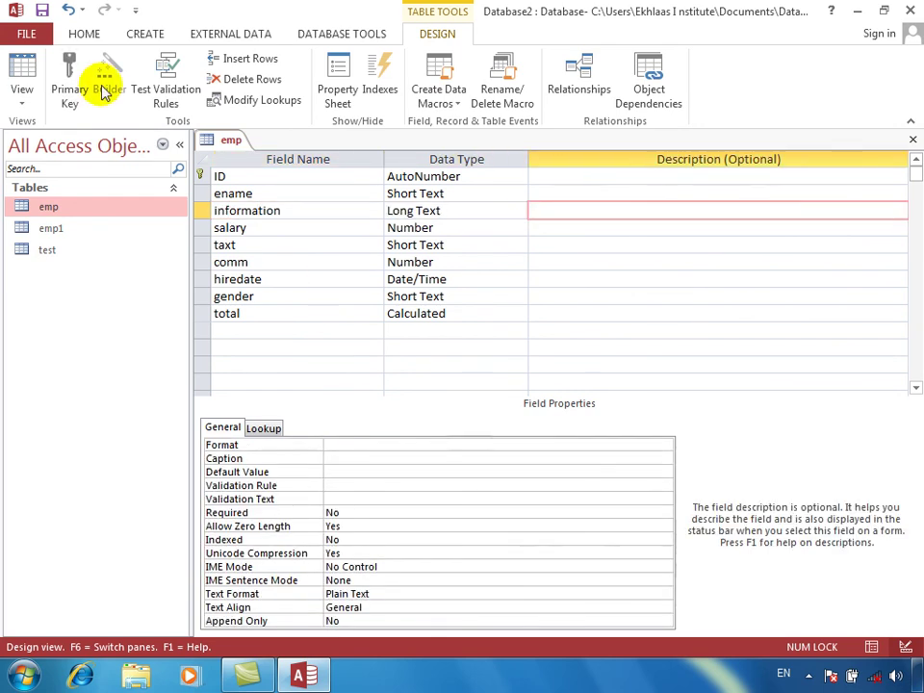
pyautogui.click(21, 70)
pyautogui.press('Return')
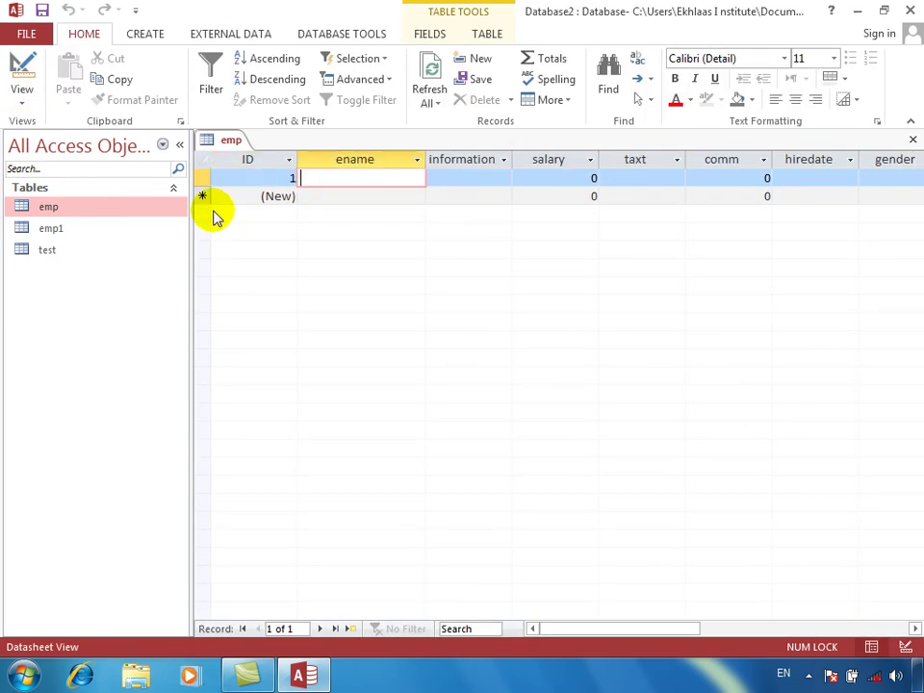
# Set the information field's memo settings to Append Only and Rich Text, accepting the conversion
pyautogui.click(429, 38)
pyautogui.click(574, 100)
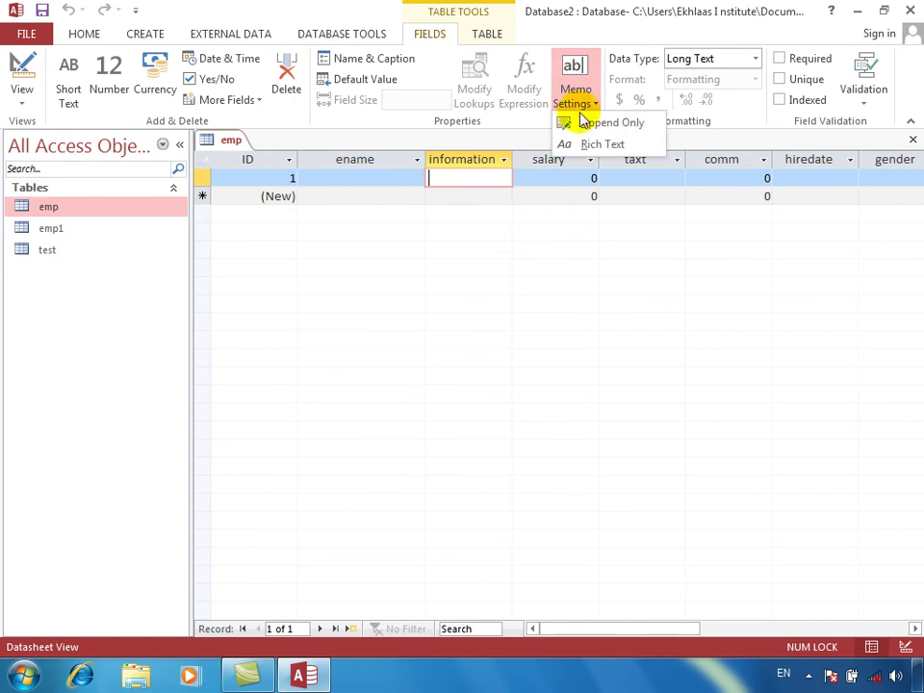
pyautogui.click(600, 125)
pyautogui.click(576, 96)
pyautogui.click(577, 145)
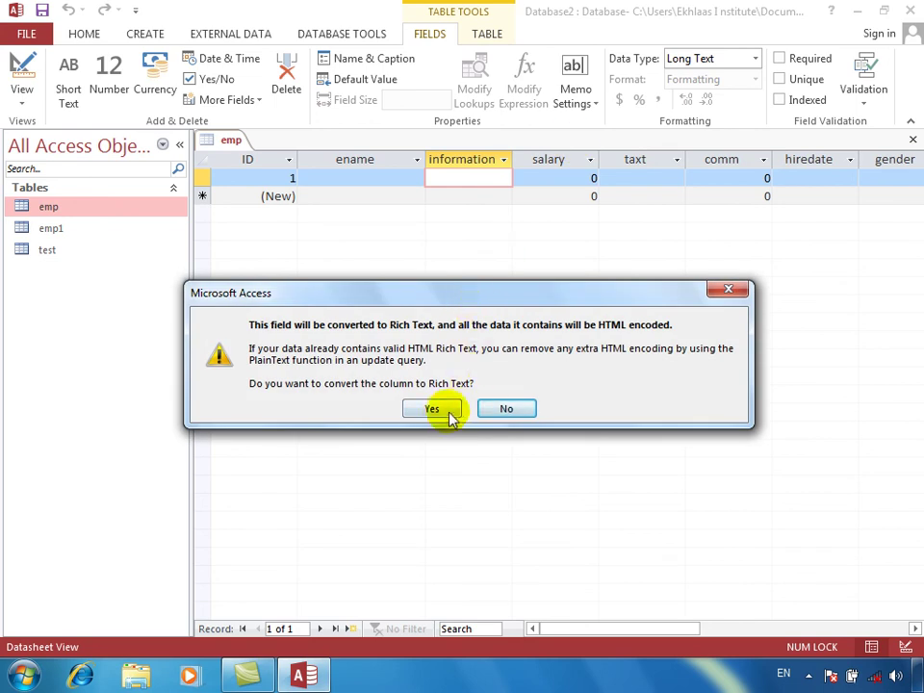
pyautogui.click(450, 412)
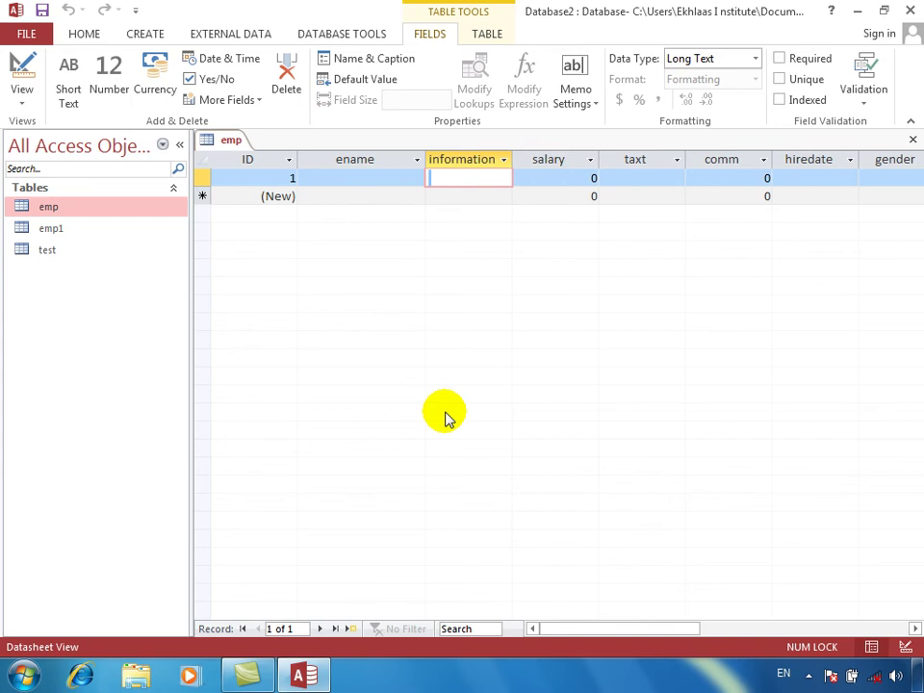
# Format the salary field as Currency, switch it to Percent, and finish with the Standard comma format
pyautogui.click(563, 181)
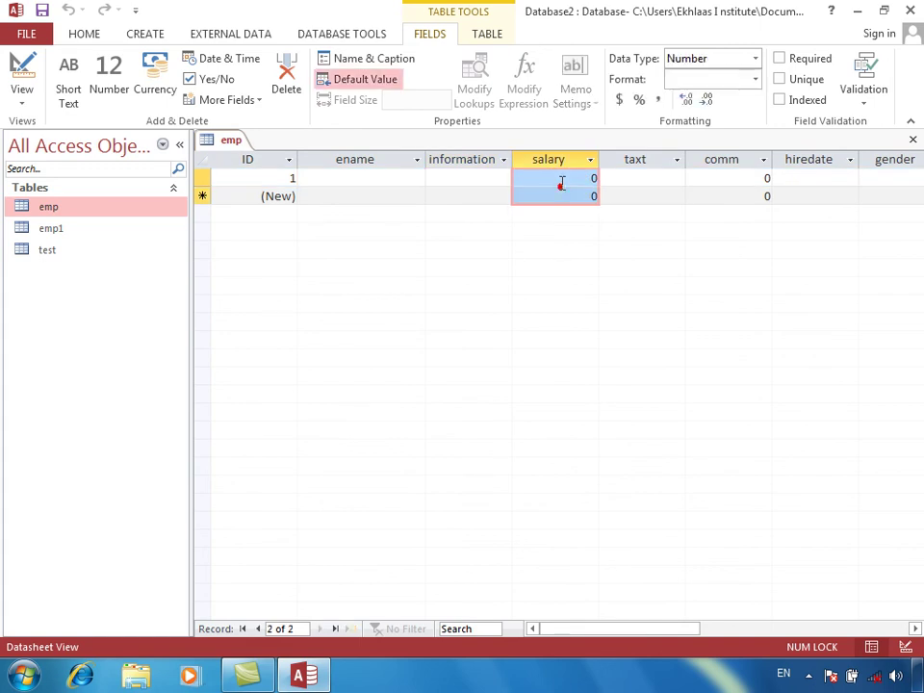
pyautogui.click(652, 177)
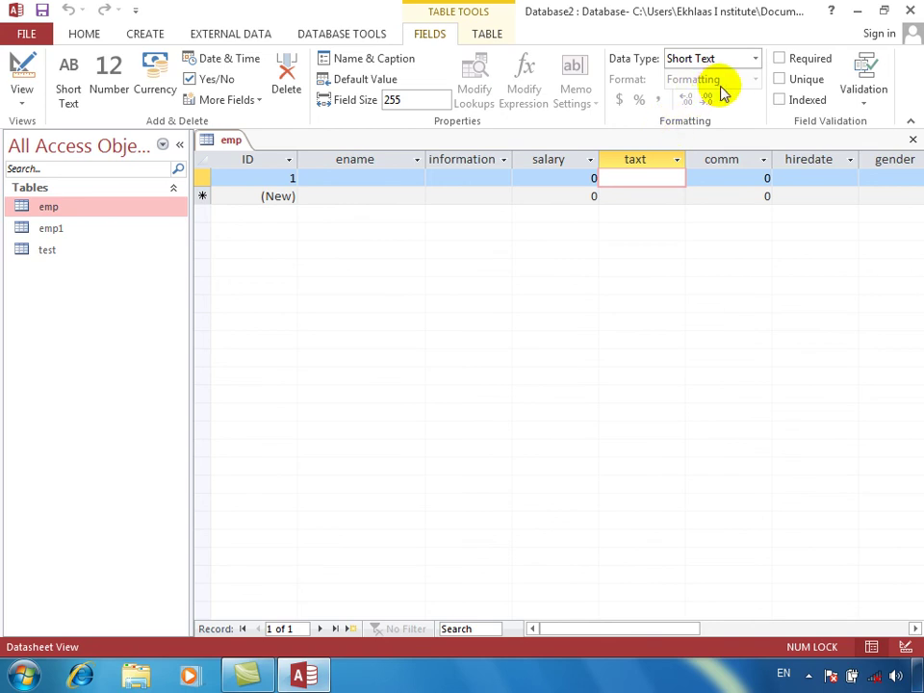
pyautogui.click(583, 178)
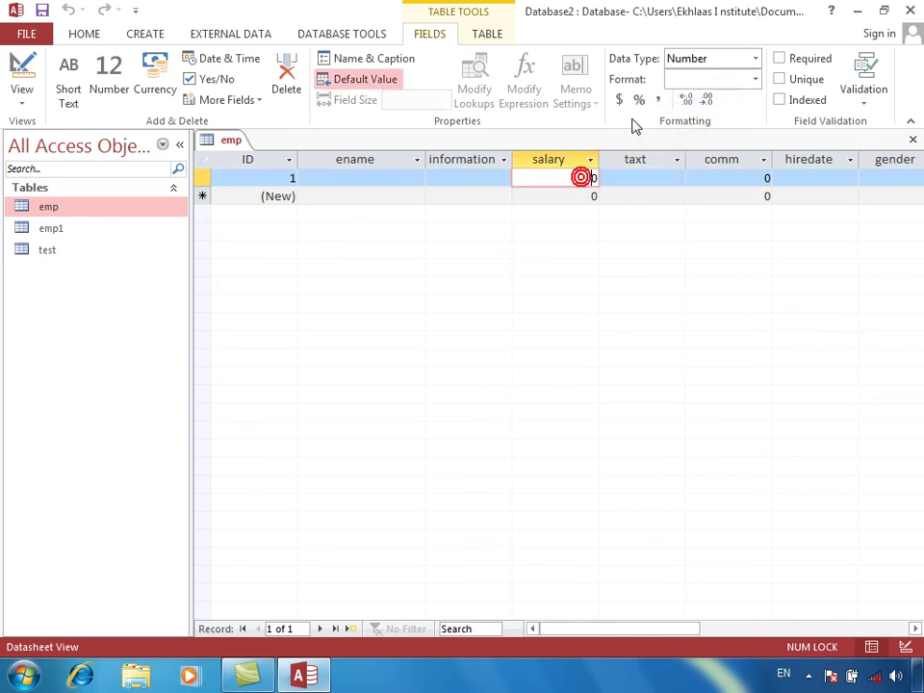
pyautogui.click(618, 104)
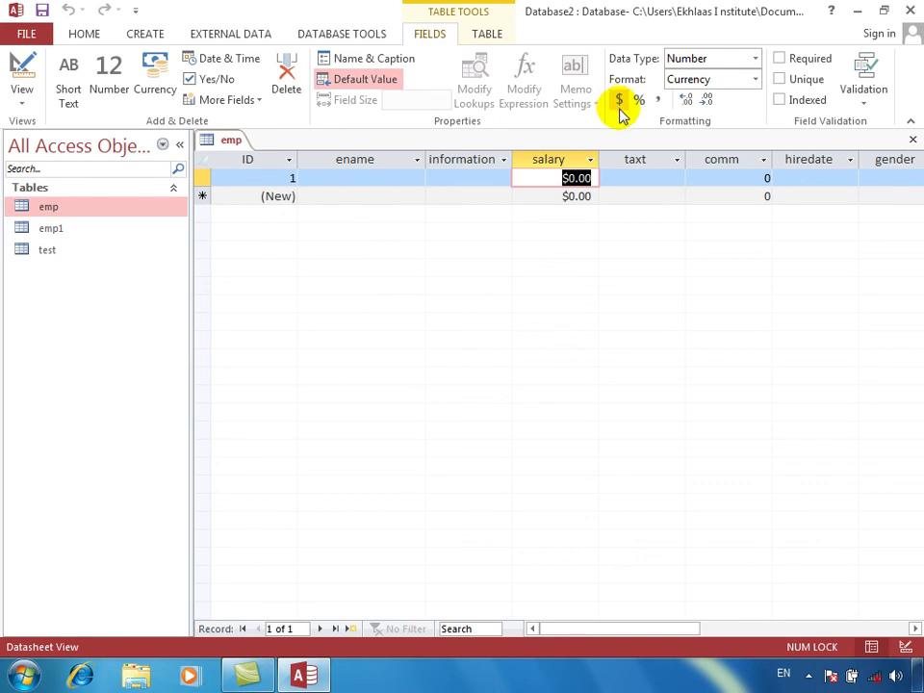
pyautogui.click(639, 101)
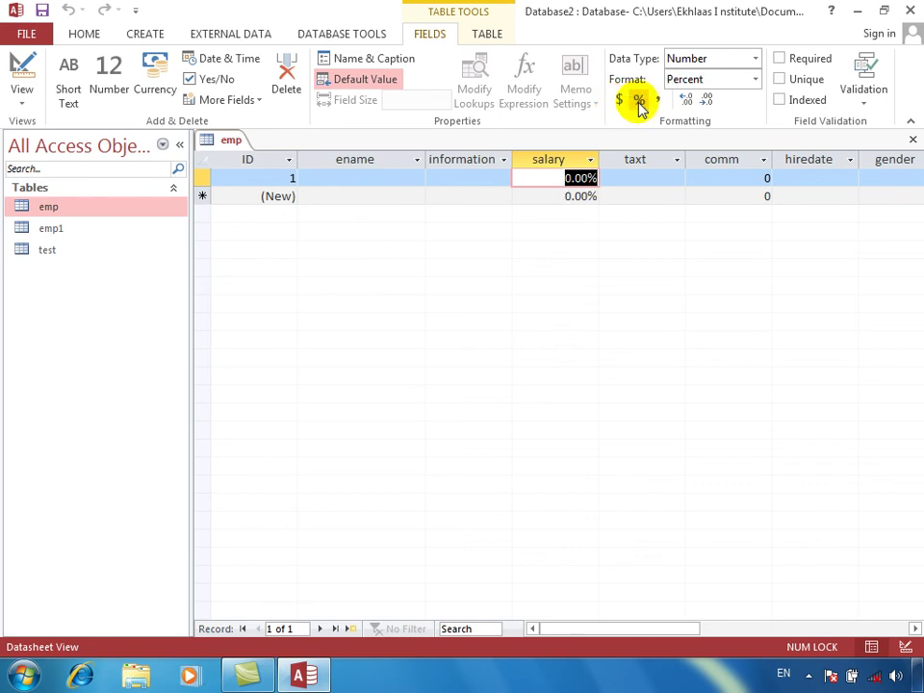
pyautogui.click(658, 104)
# Enter 4000000 as the first record's salary and increase the salary field to four decimal places
pyautogui.click(555, 186)
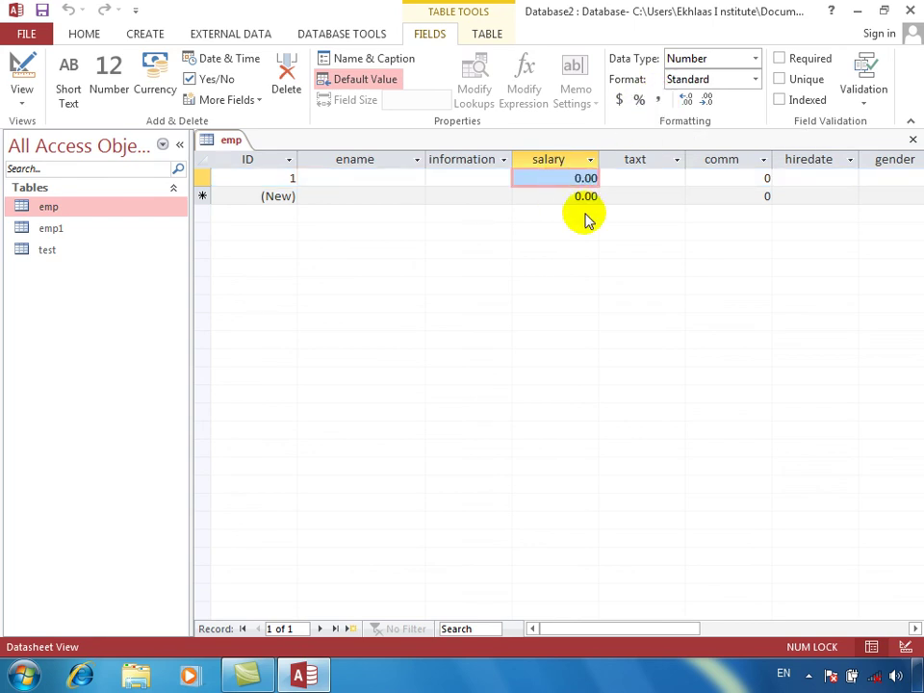
pyautogui.write('4000000')
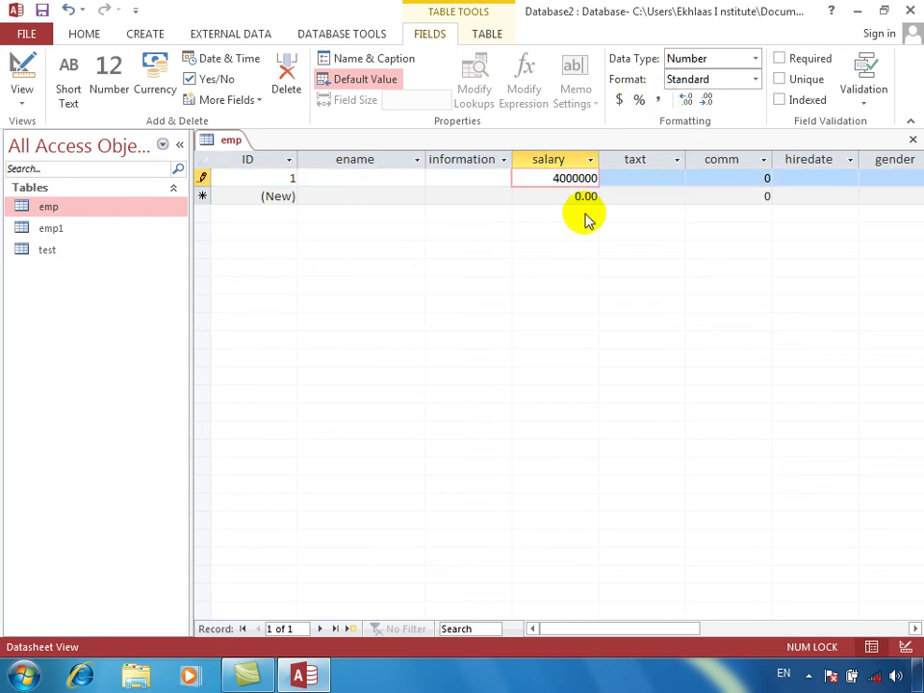
pyautogui.press('Tab')
pyautogui.click(551, 186)
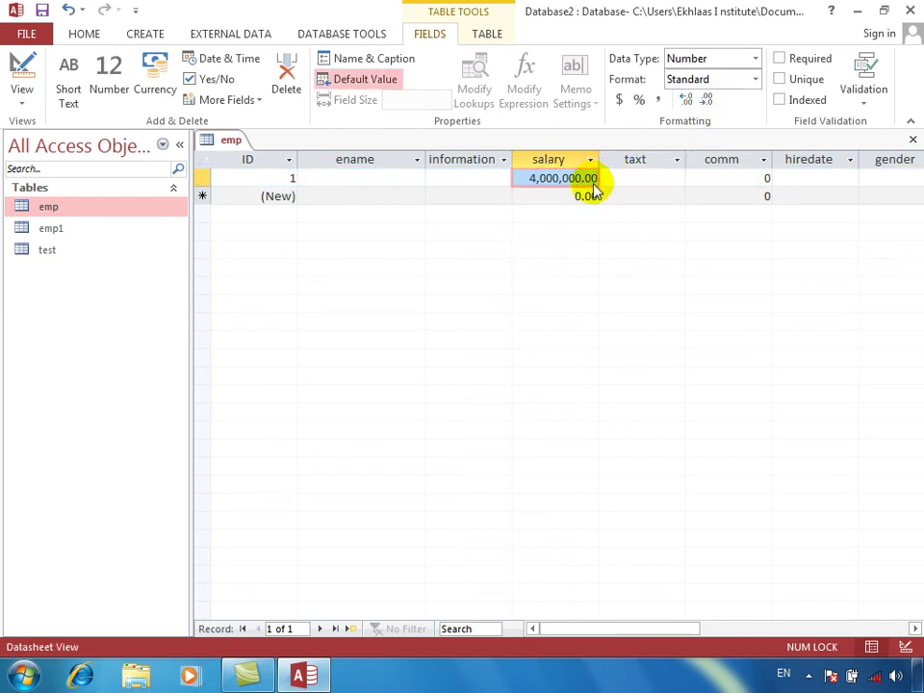
pyautogui.click(687, 102)
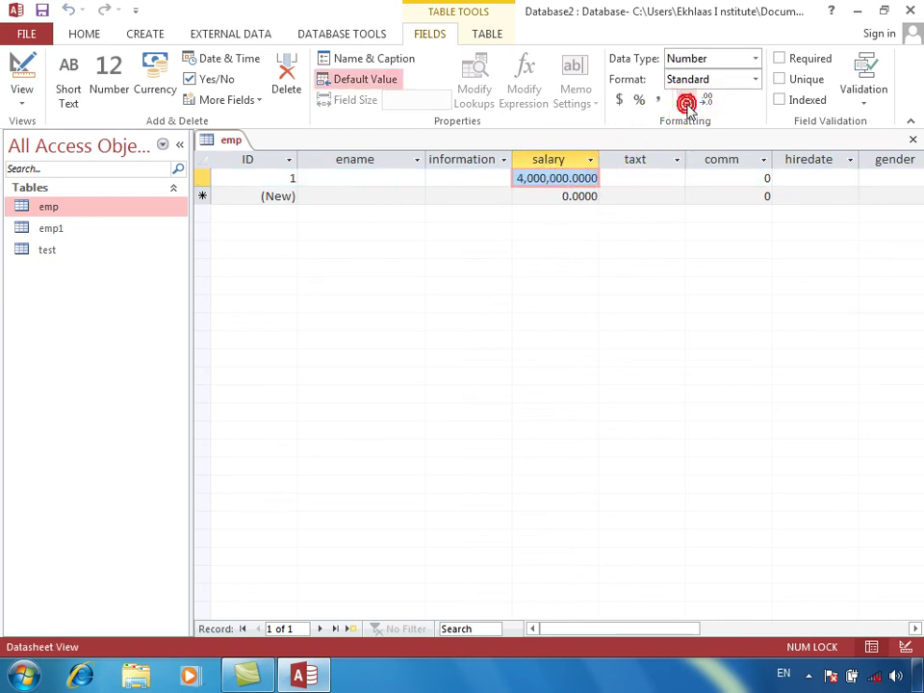
# Reduce the salary field's display to zero decimal places
pyautogui.click(707, 102)
pyautogui.click(707, 102)
pyautogui.click(707, 102)
pyautogui.click(707, 102)
pyautogui.click(707, 103)
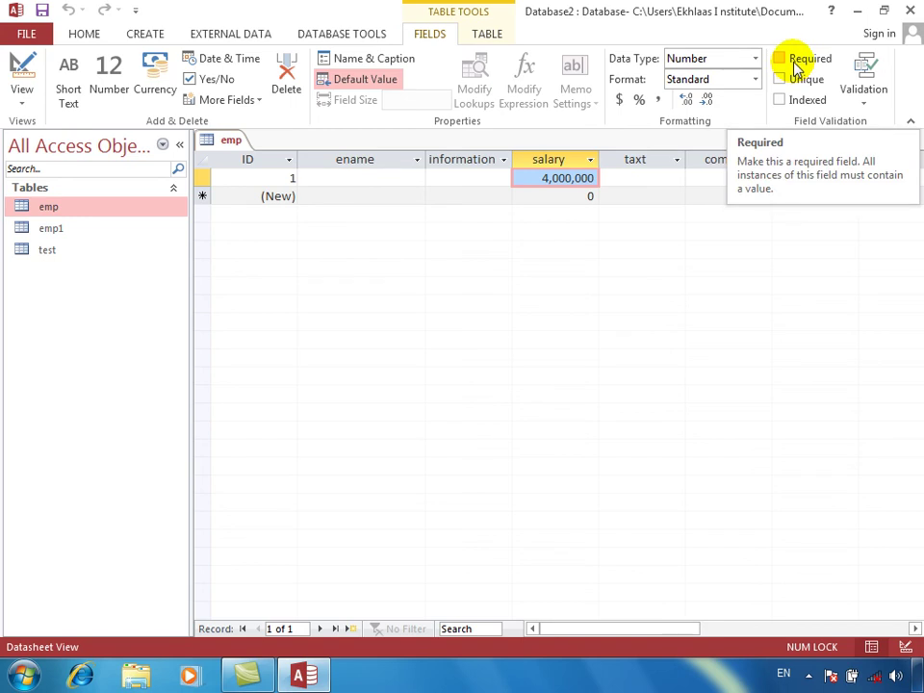
# Examine the ename field's properties in Design view and return to Datasheet view
pyautogui.click(22, 77)
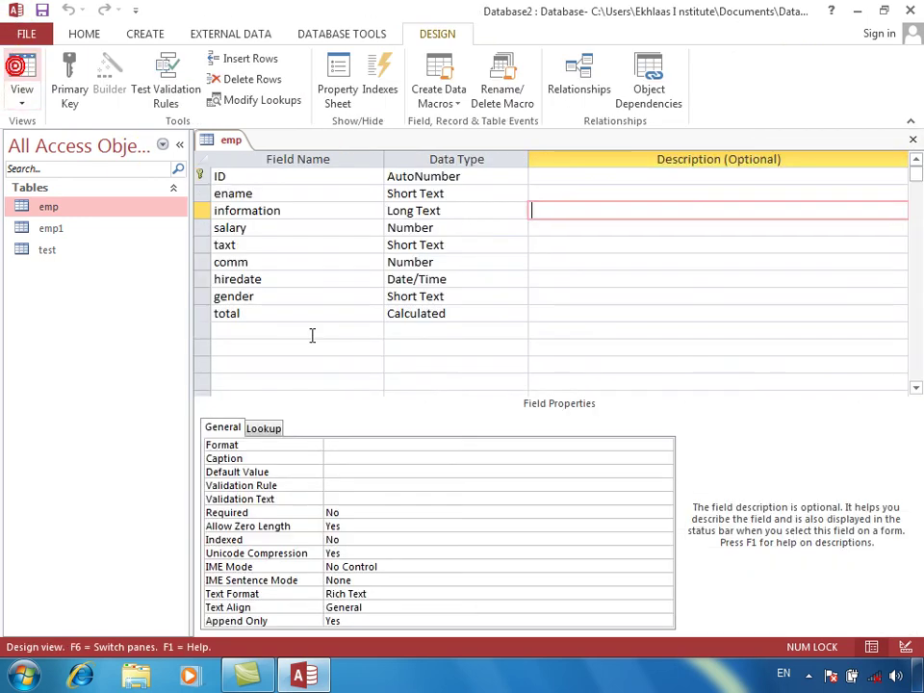
pyautogui.click(297, 194)
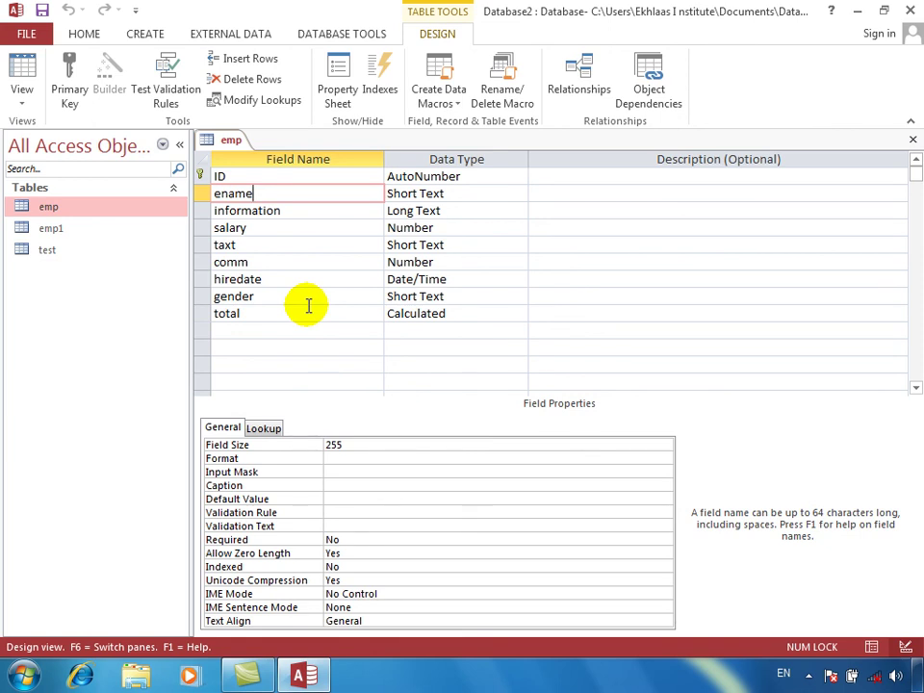
pyautogui.click(14, 77)
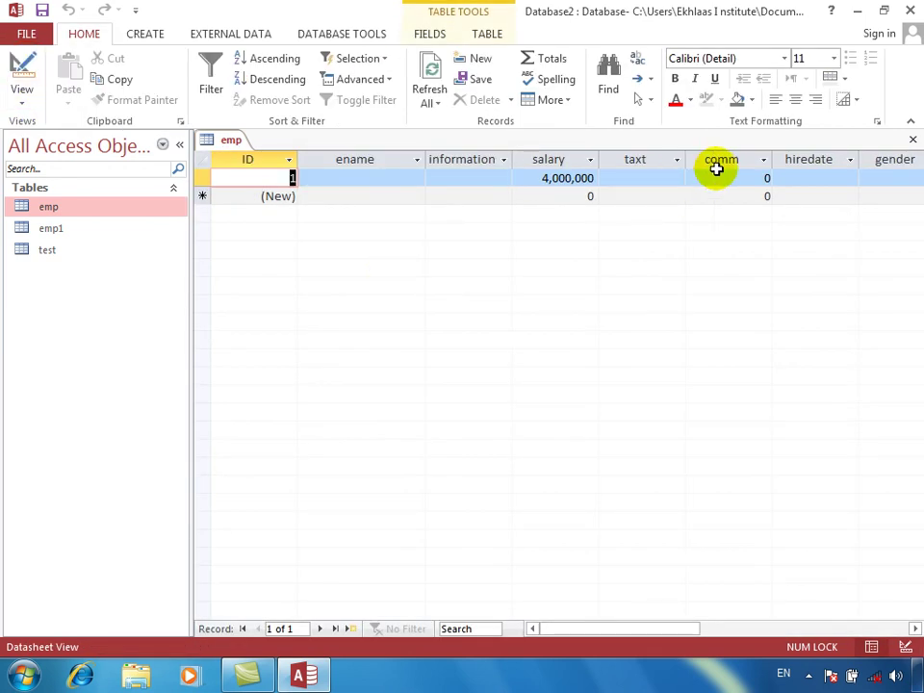
# Make the taxt field Required, first reverting the setting at the data warning and, on the second attempt, keeping it
pyautogui.click(629, 176)
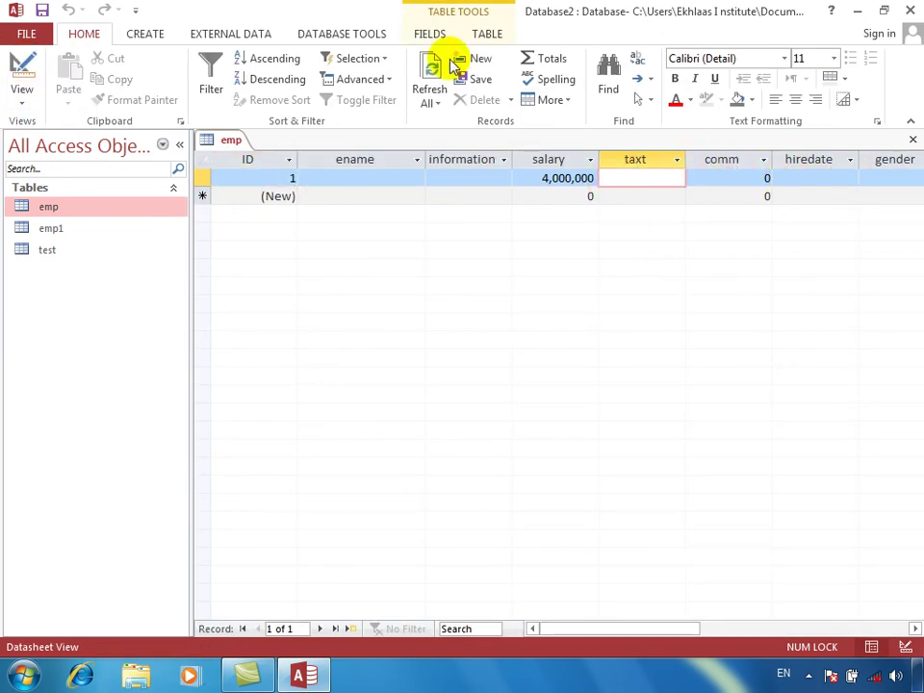
pyautogui.click(431, 31)
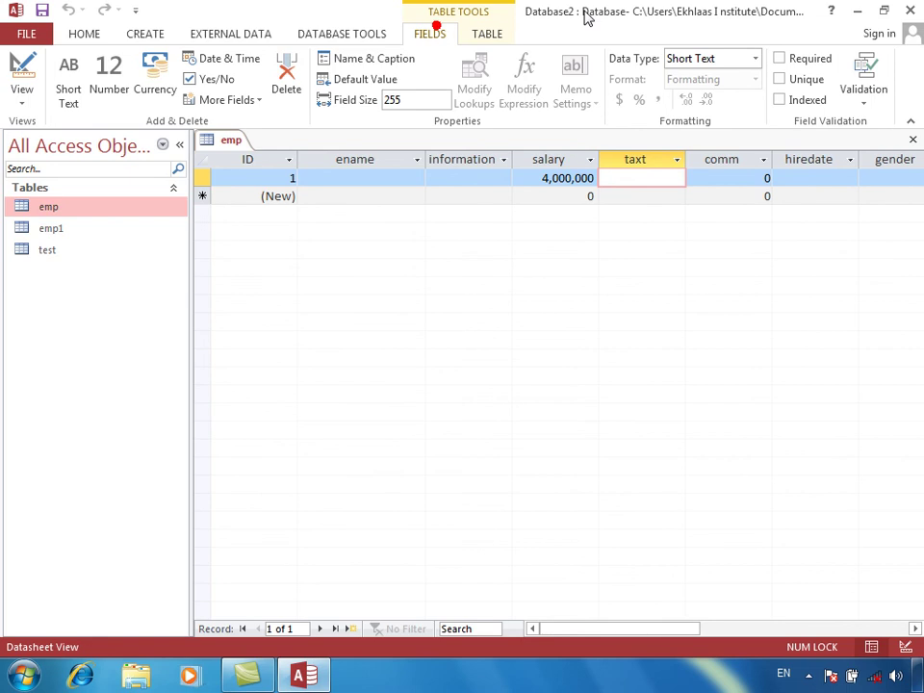
pyautogui.click(780, 59)
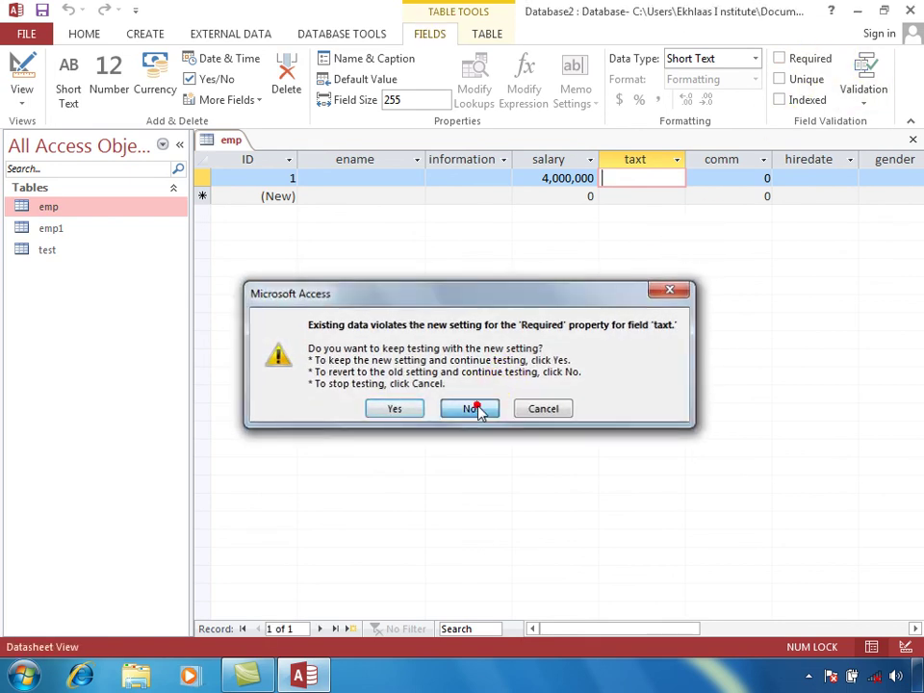
pyautogui.click(479, 408)
pyautogui.click(782, 57)
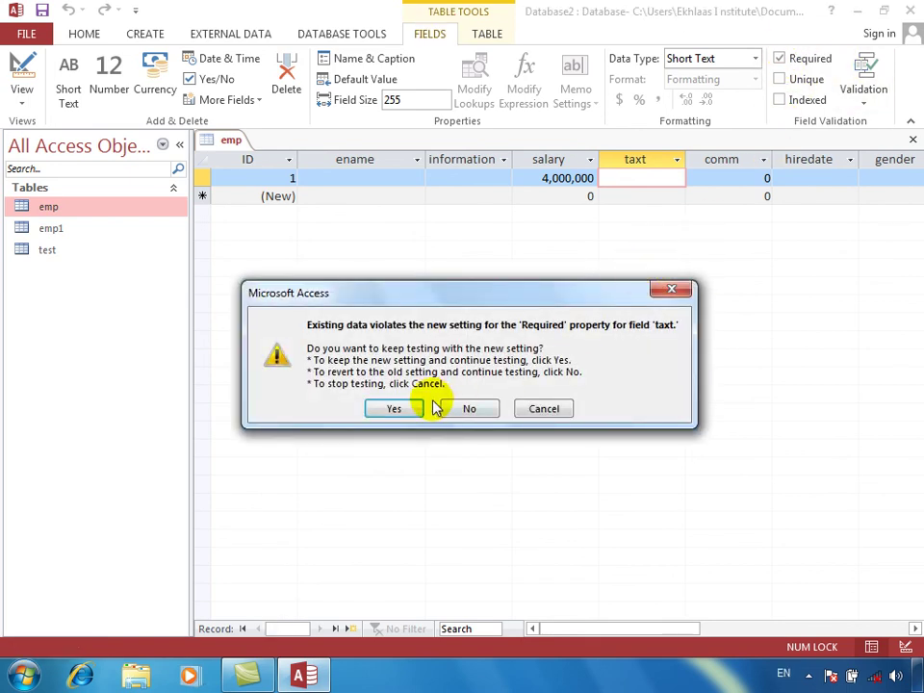
pyautogui.click(400, 409)
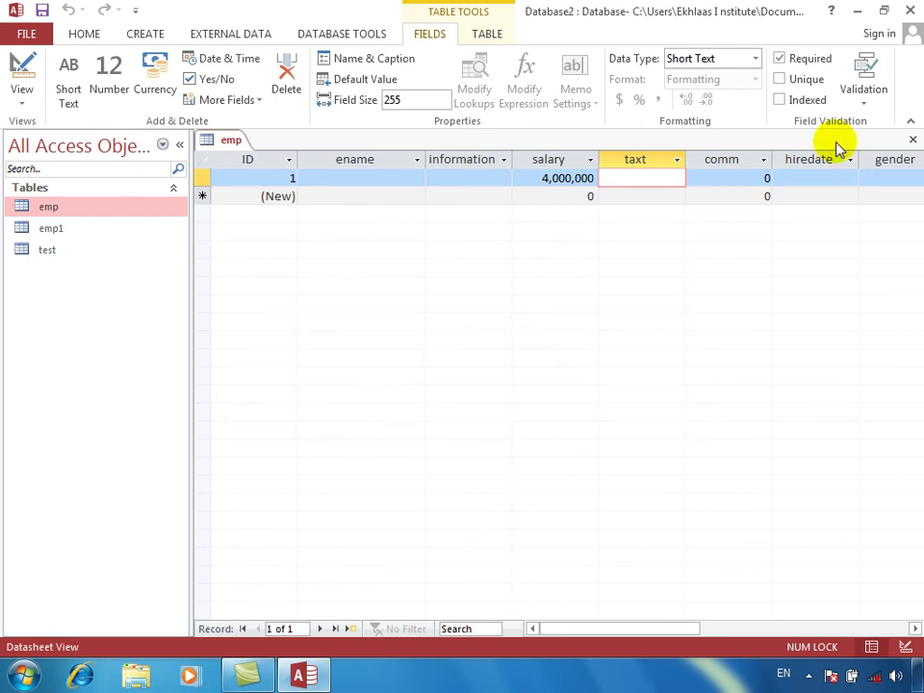
# Try the Unique setting on the taxt field, clear it, and try the Indexed setting on its own
pyautogui.click(803, 82)
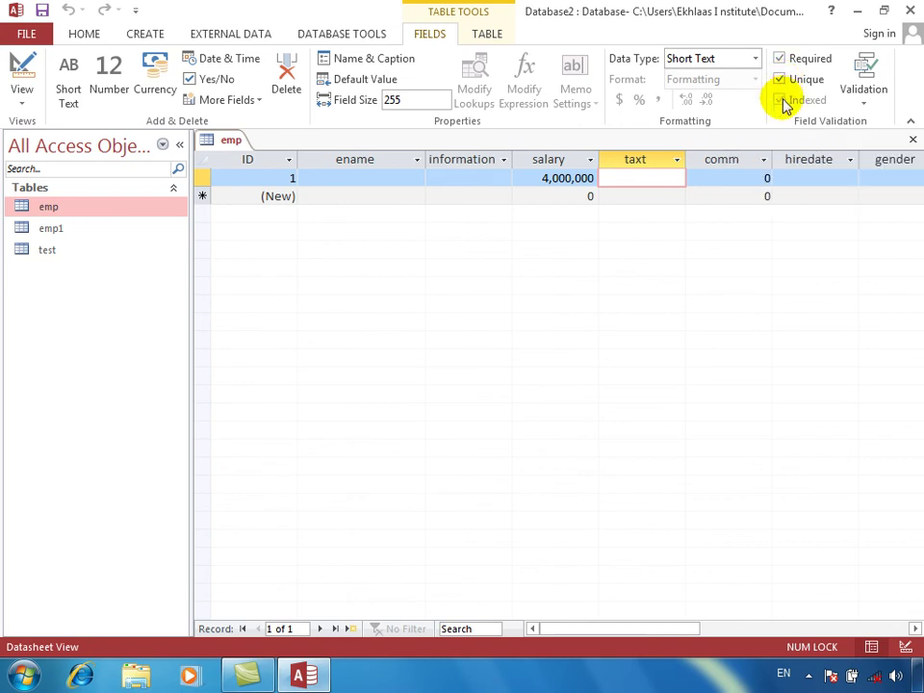
pyautogui.click(782, 79)
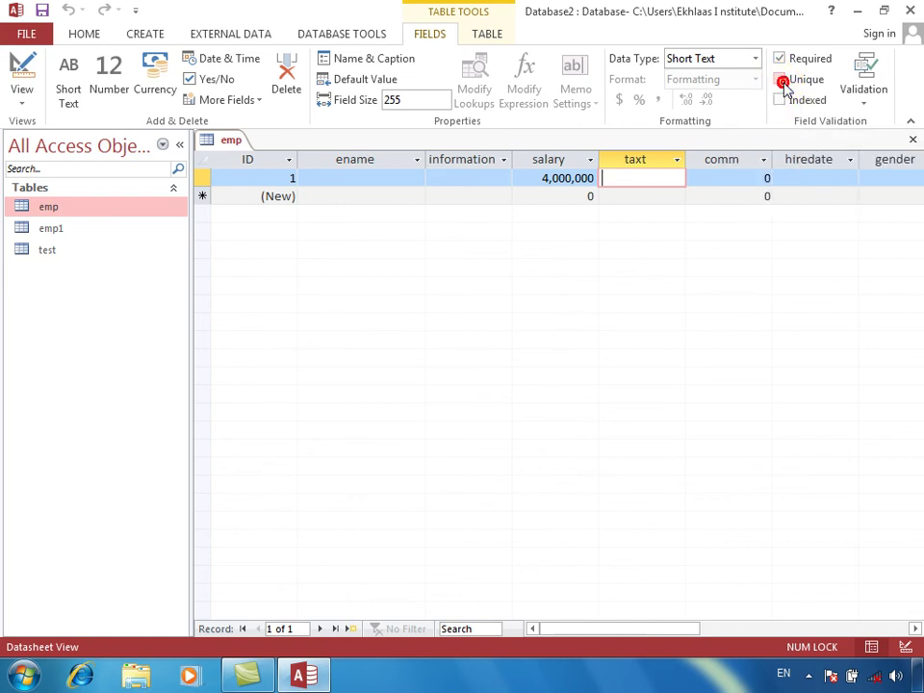
pyautogui.click(782, 99)
# In Design view, examine the Indexed options of the ename field without changing them, and return to Datasheet view
pyautogui.click(23, 77)
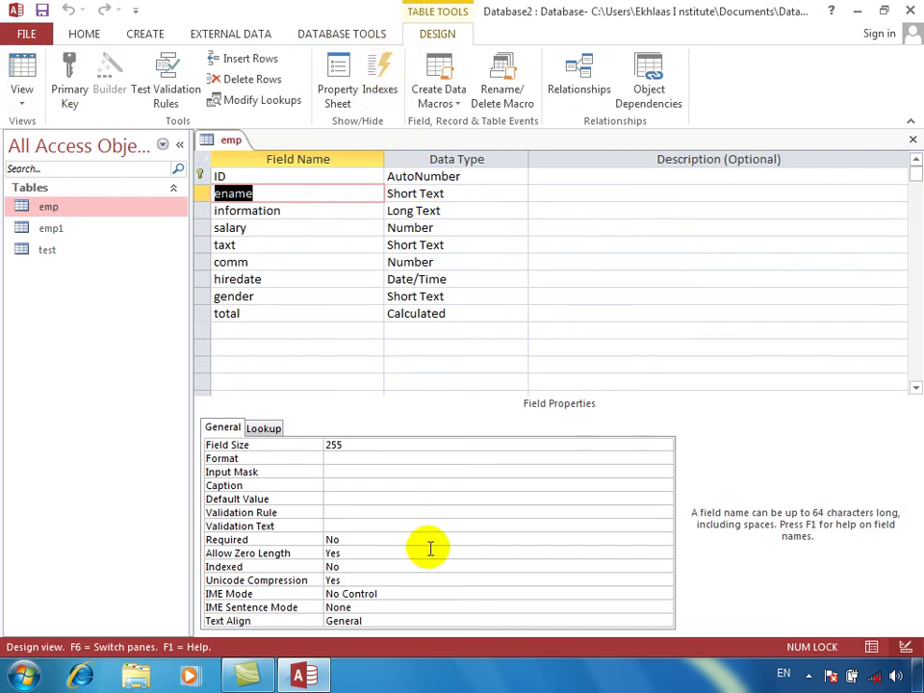
pyautogui.click(364, 565)
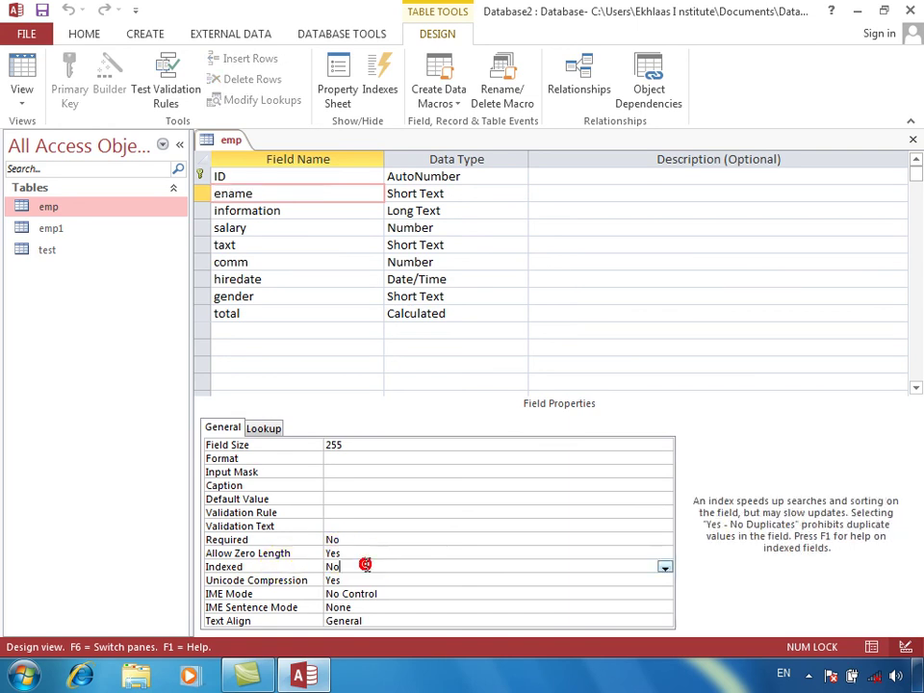
pyautogui.click(666, 566)
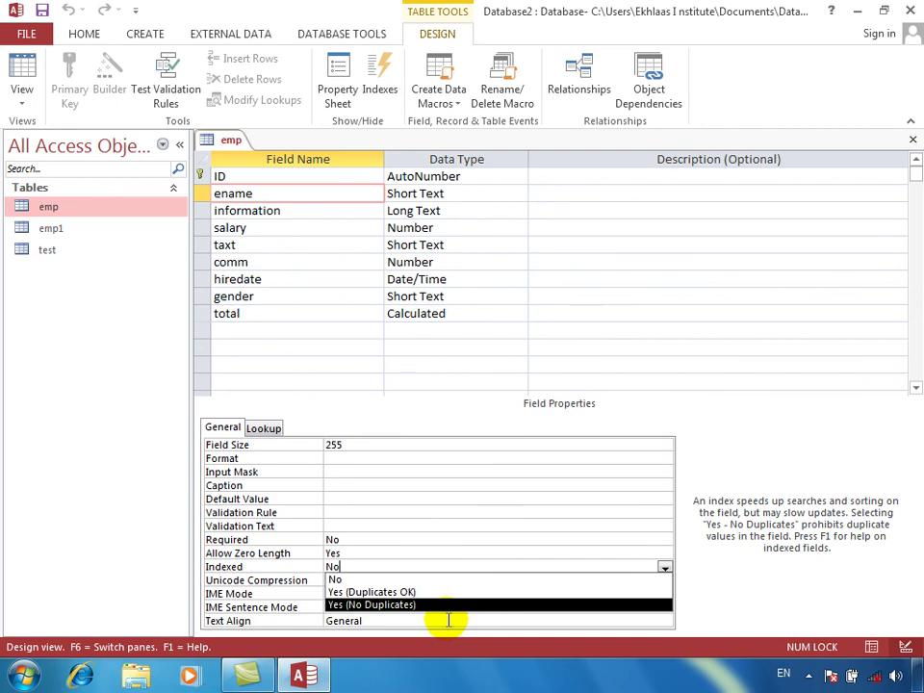
pyautogui.click(423, 413)
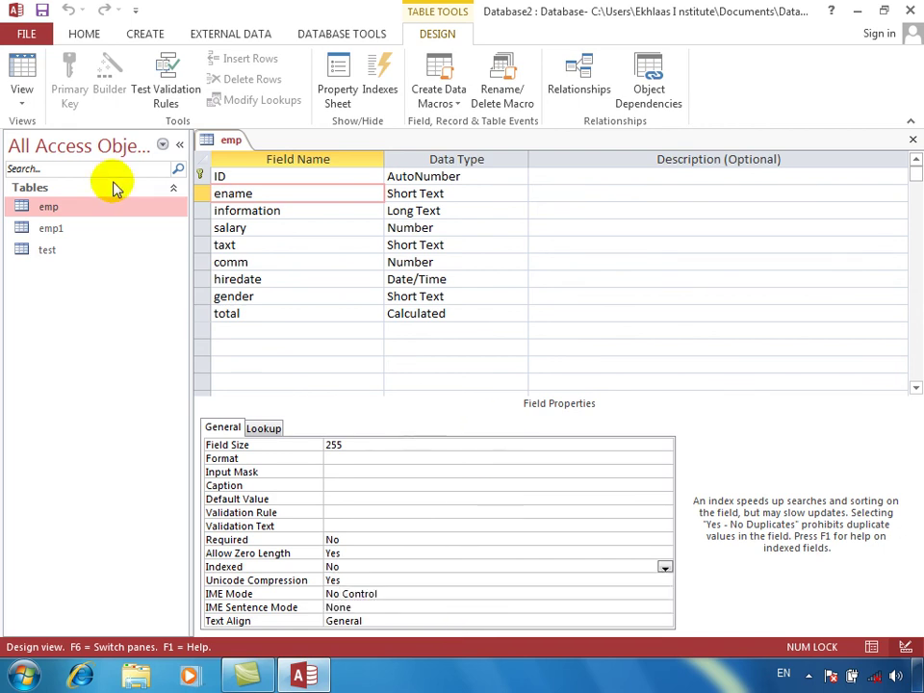
pyautogui.click(29, 83)
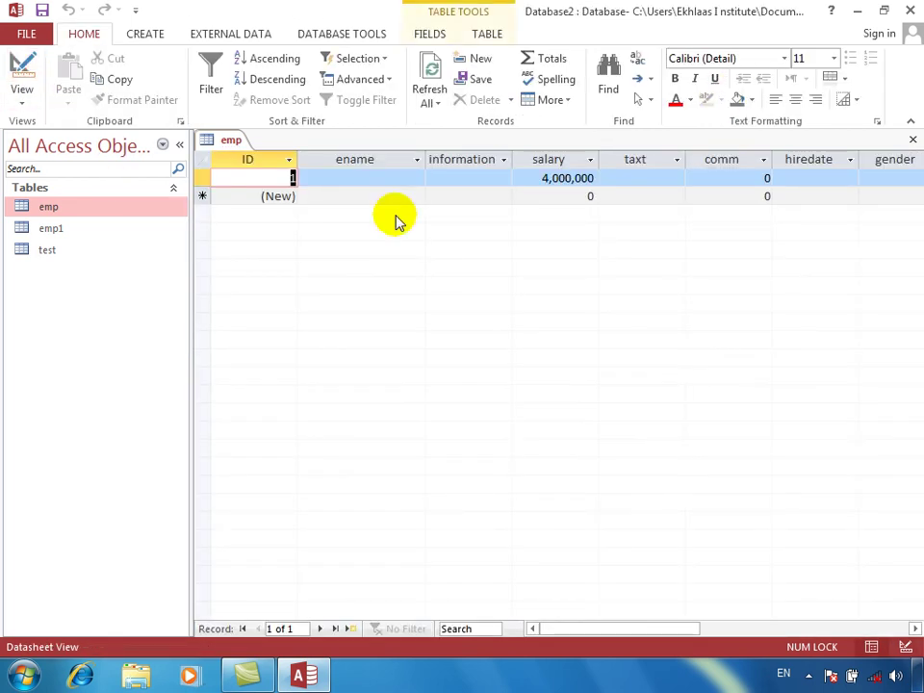
# Try to turn off the Unique setting of the ID primary key field
pyautogui.click(429, 34)
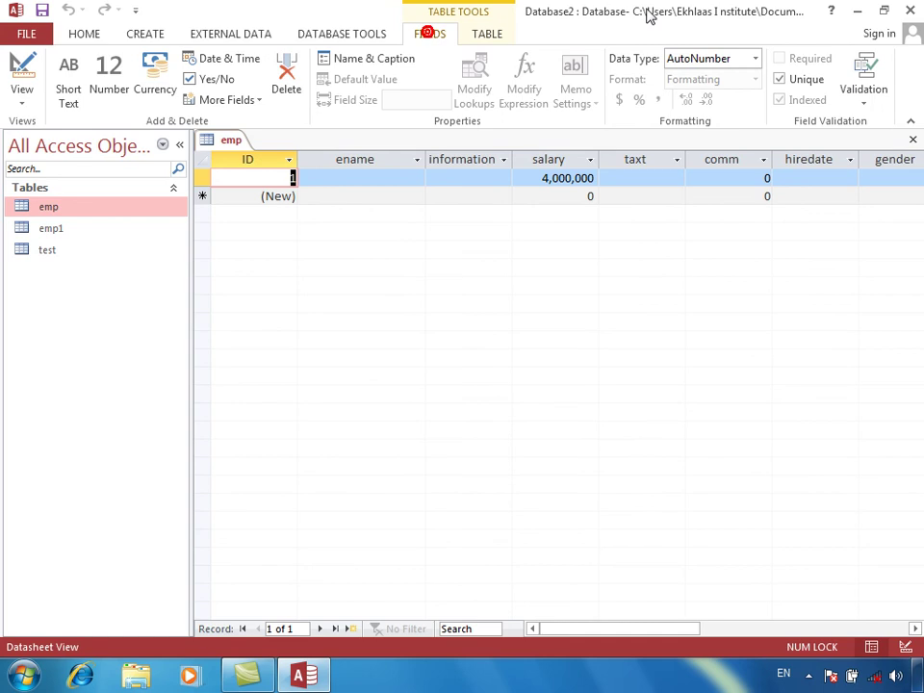
pyautogui.click(805, 85)
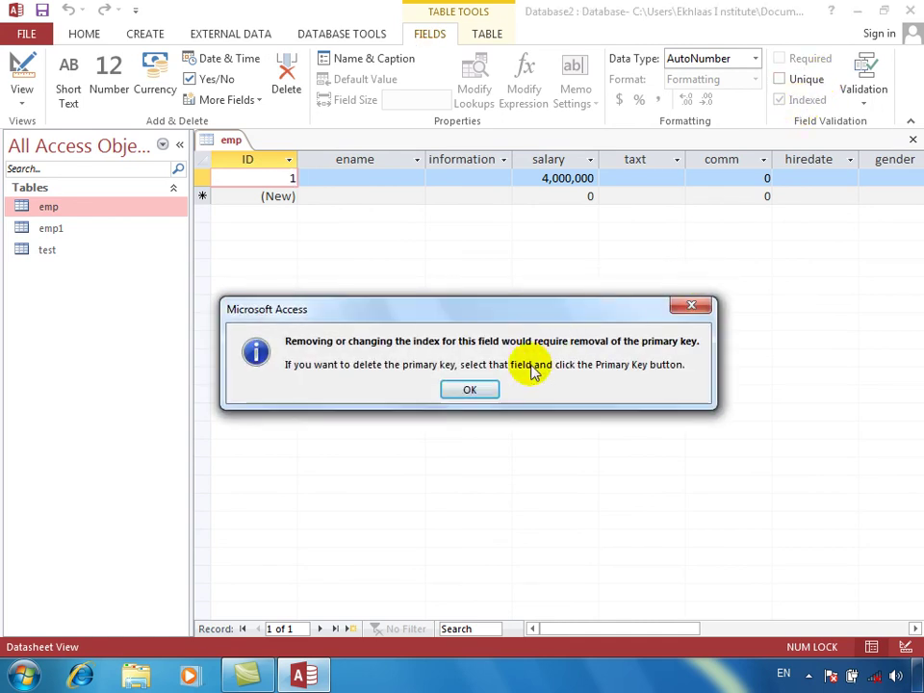
pyautogui.click(472, 393)
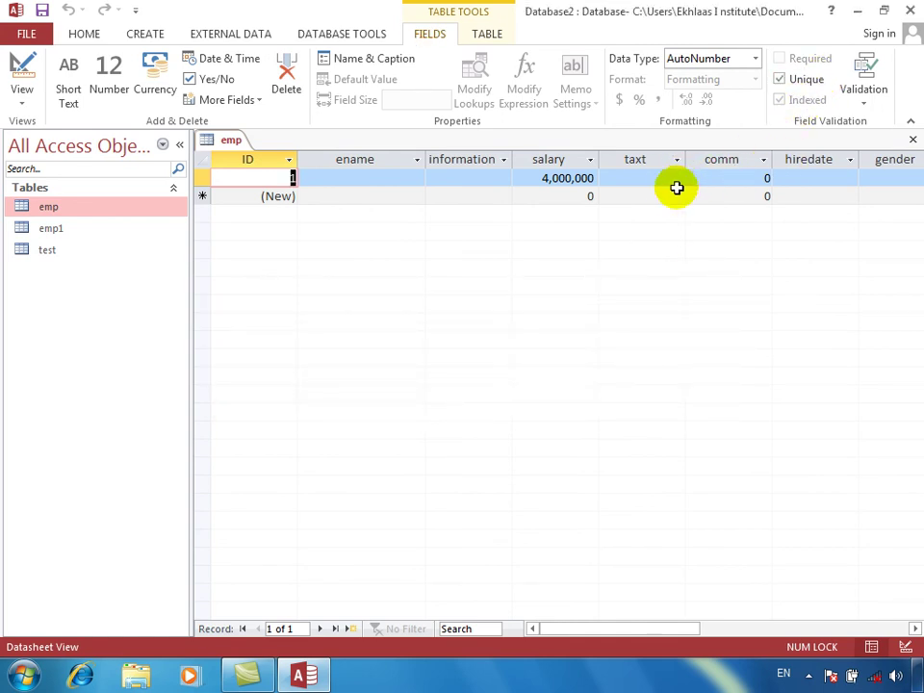
# Toggle the Indexed and Unique settings of the taxt field, leaving both off
pyautogui.click(638, 180)
pyautogui.click(784, 100)
pyautogui.click(785, 100)
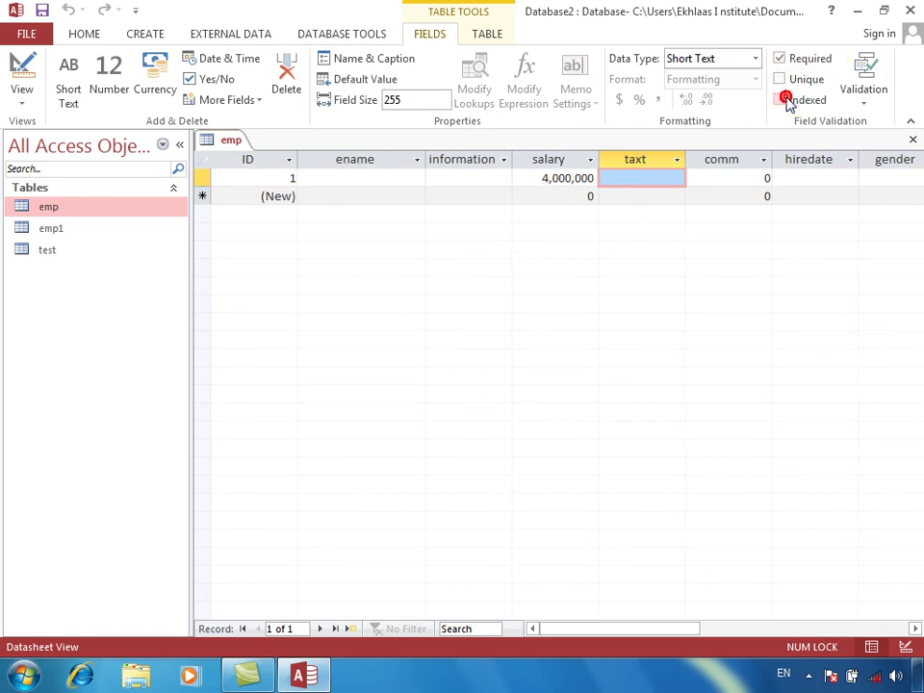
pyautogui.click(784, 80)
pyautogui.click(785, 81)
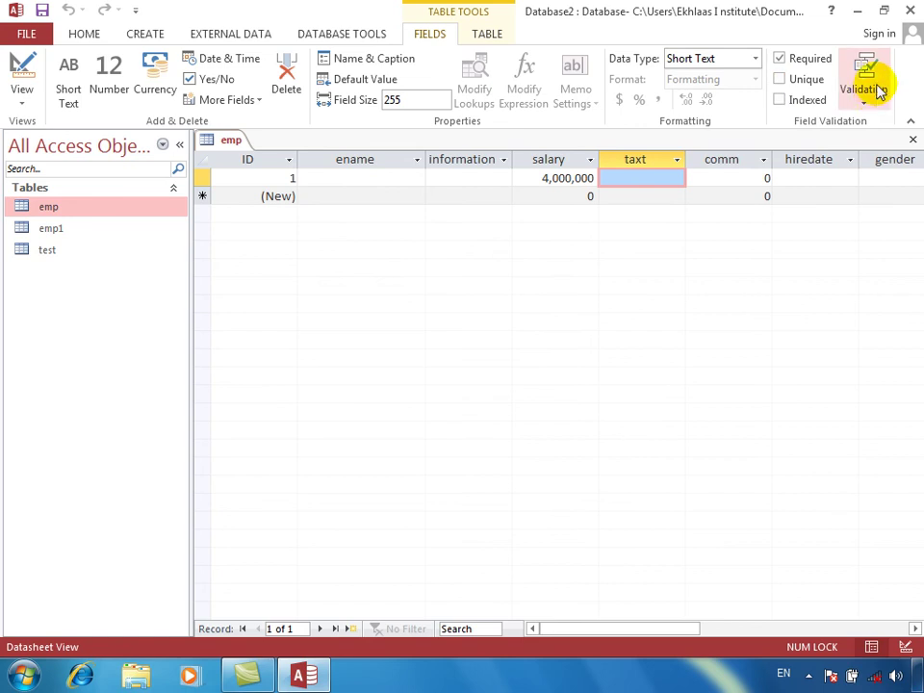
# Add a field validation rule to taxt that uses the <> operator to exclude a given surname
pyautogui.click(873, 106)
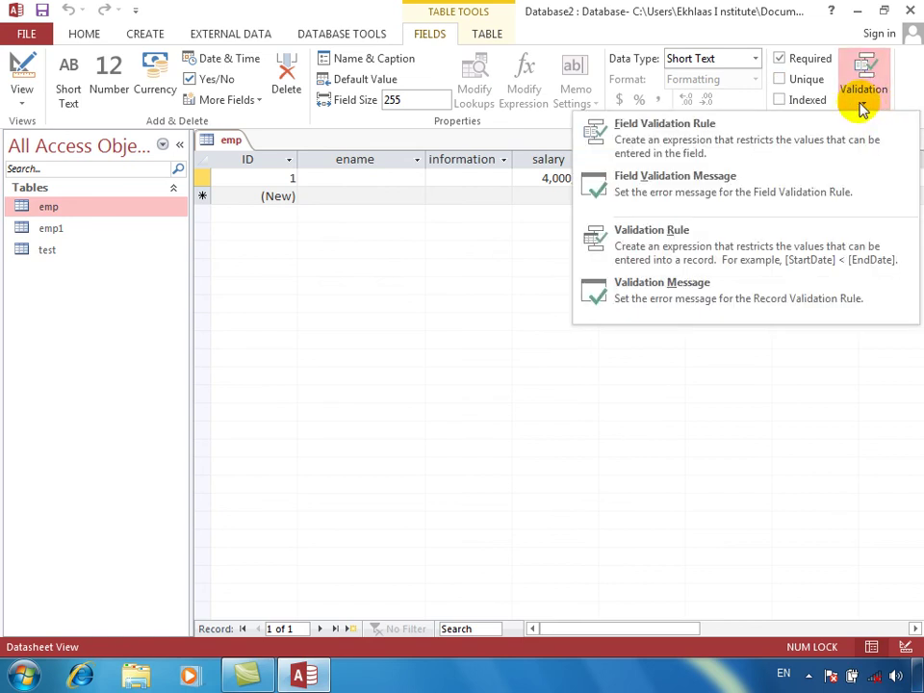
pyautogui.click(729, 138)
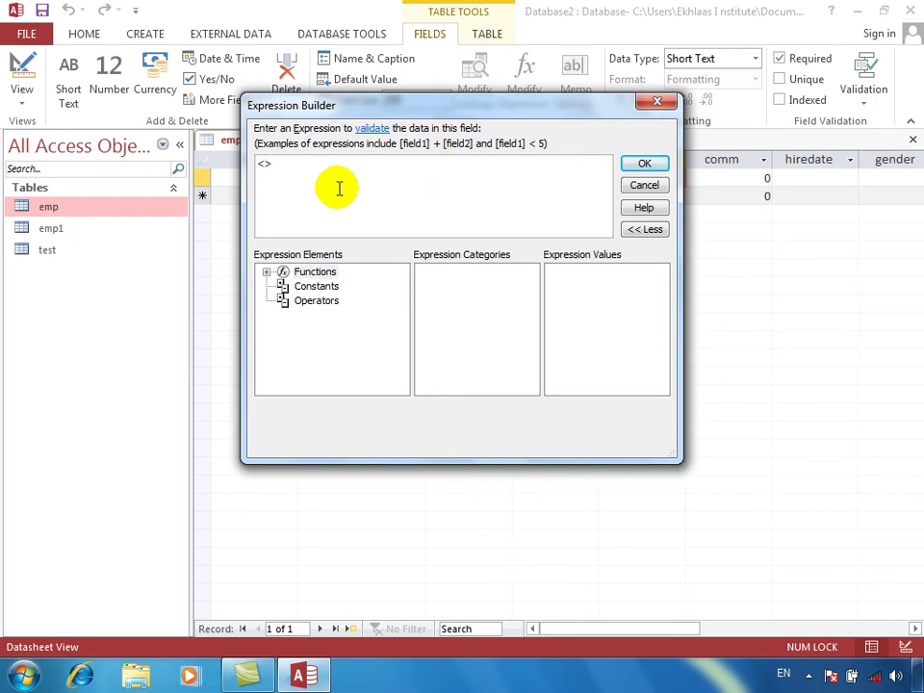
pyautogui.write('<>khan')
pyautogui.click(647, 167)
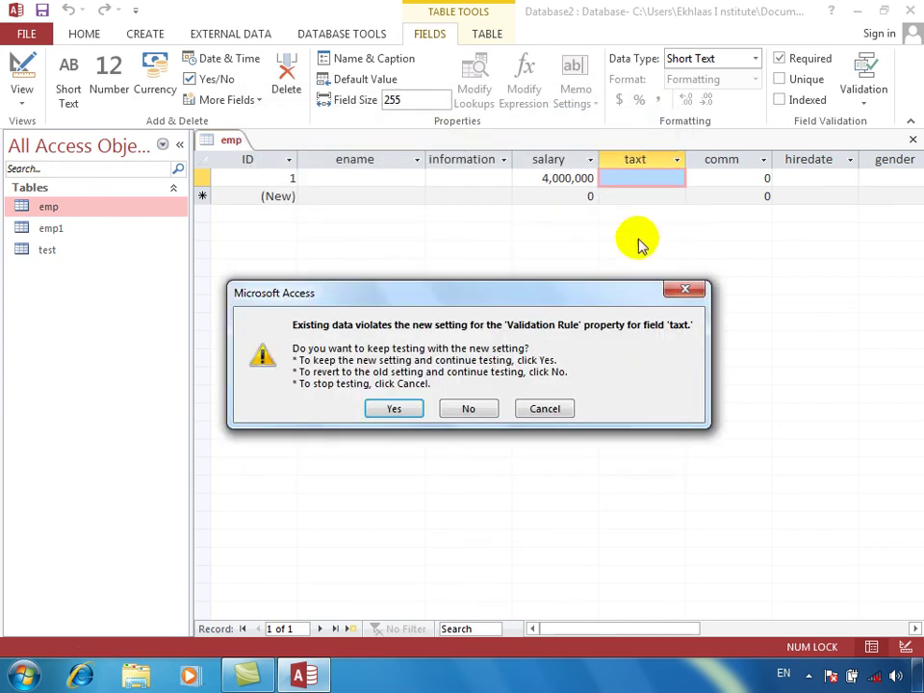
pyautogui.click(651, 193)
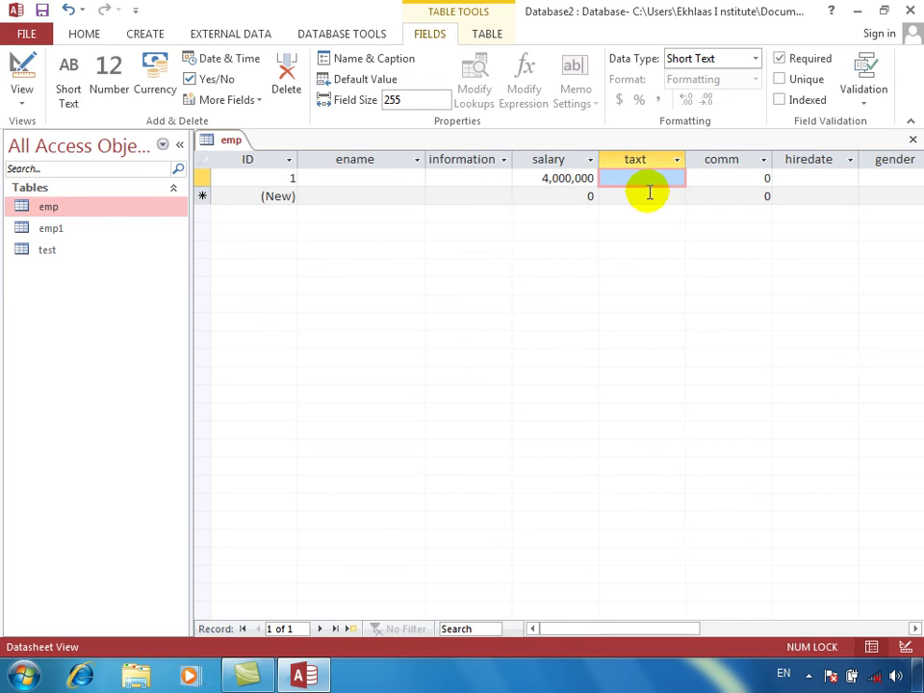
# Switch to Design view and go to the ename field's Validation Rule property
pyautogui.click(646, 180)
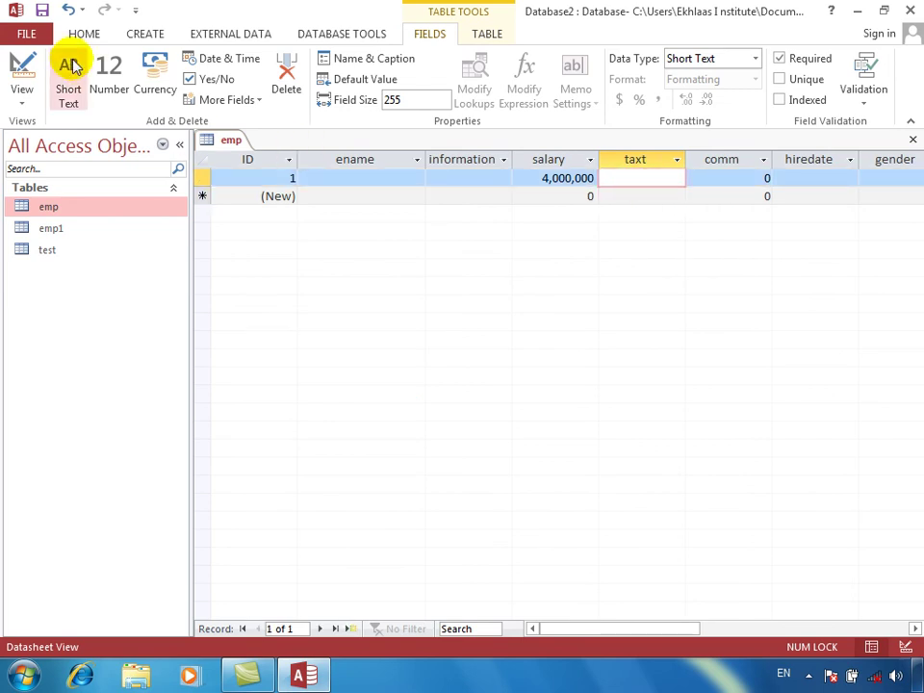
pyautogui.click(20, 69)
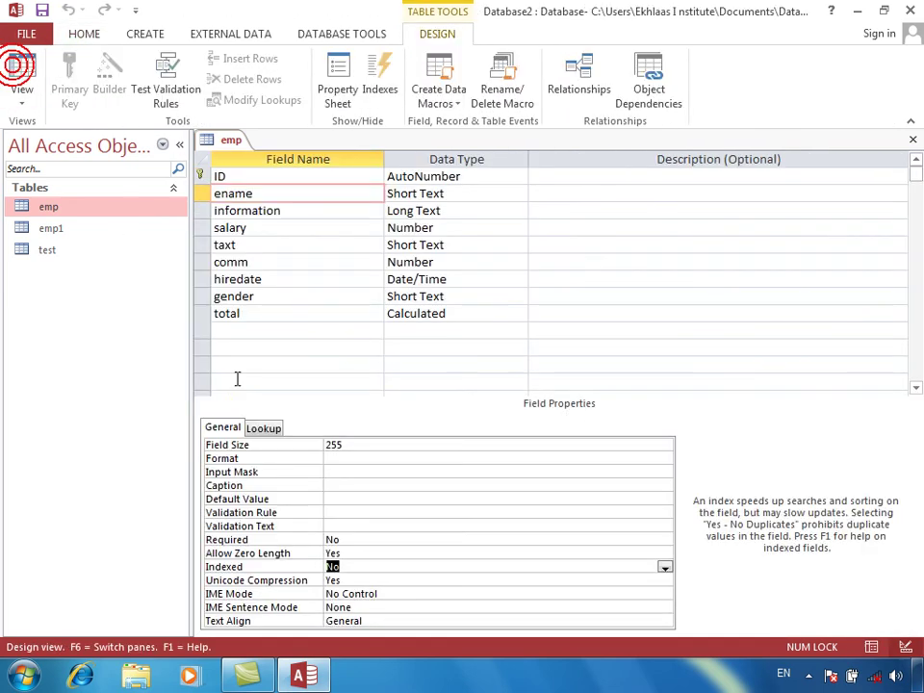
pyautogui.click(345, 513)
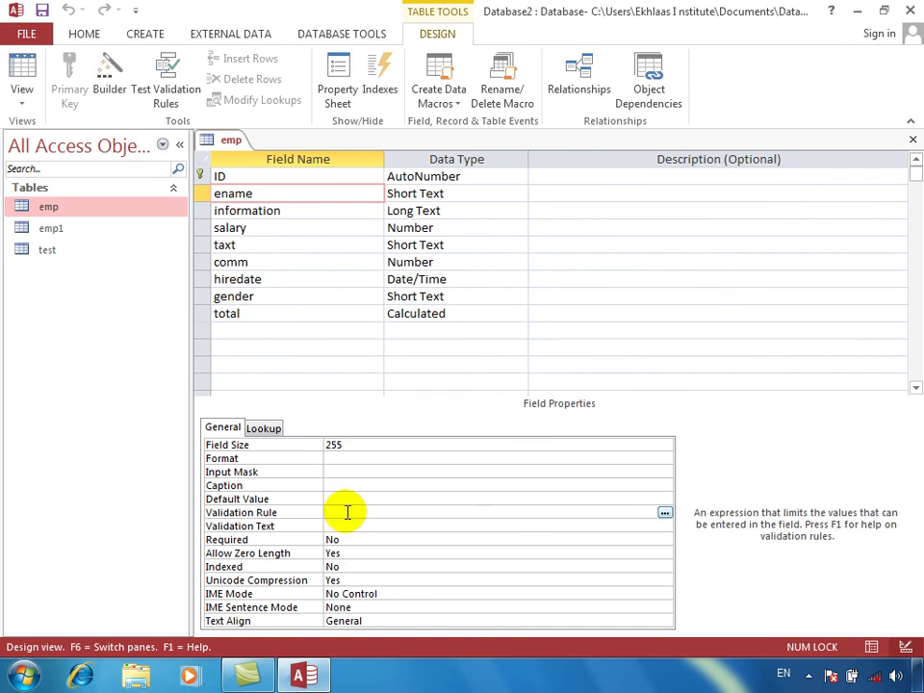